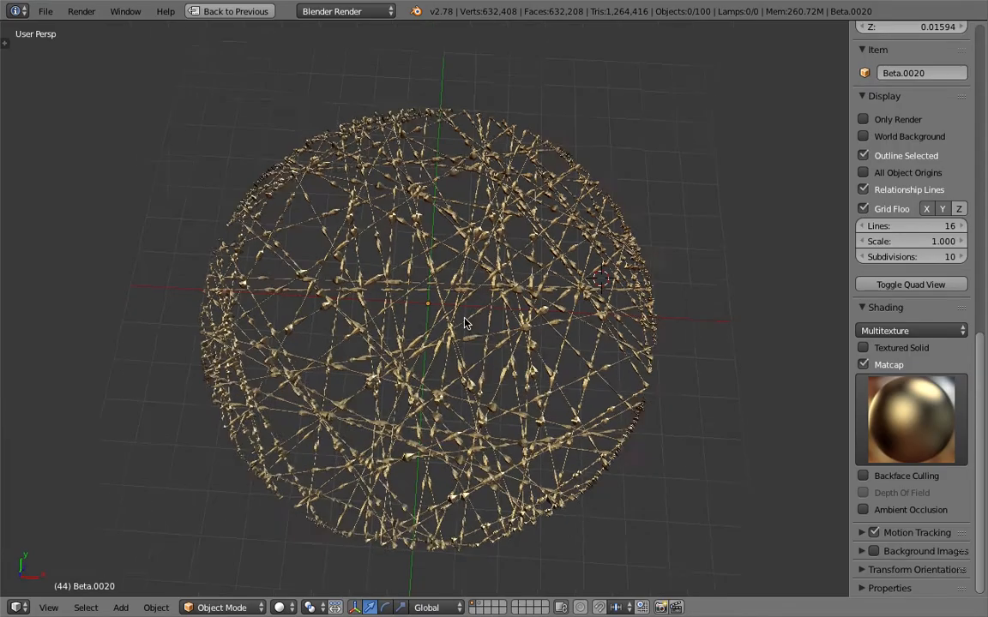
Turn off Matcap shading and display the sphere of beaded strands in wireframe
middle_drag(568, 323, 387, 341)
scroll(446, 369, up, 3)
scroll(494, 359, down, 1)
scroll(494, 359, down, 3)
middle_drag(626, 268, 298, 306)
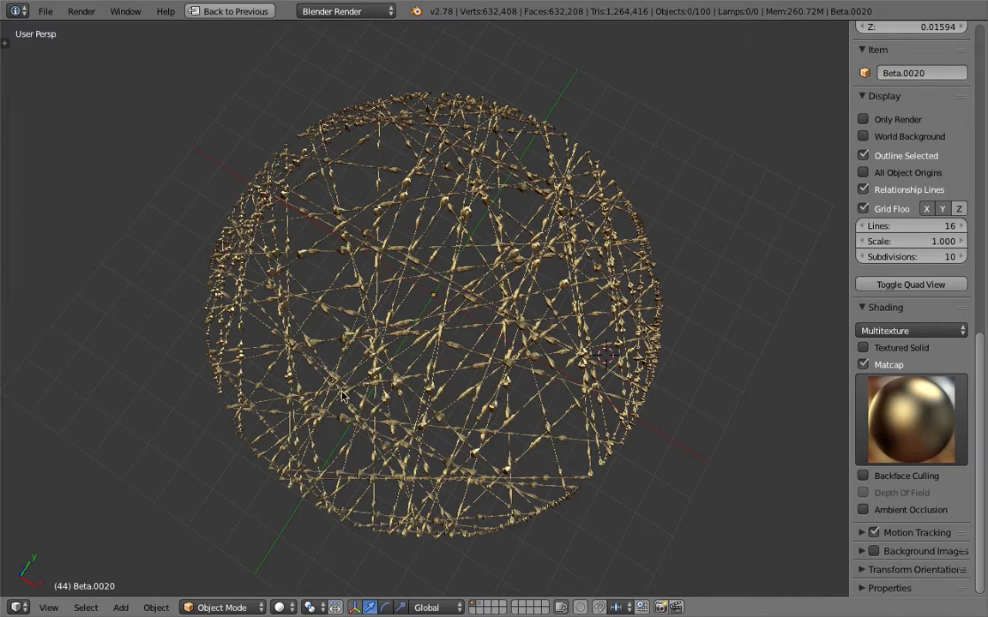
middle_drag(462, 323, 435, 339)
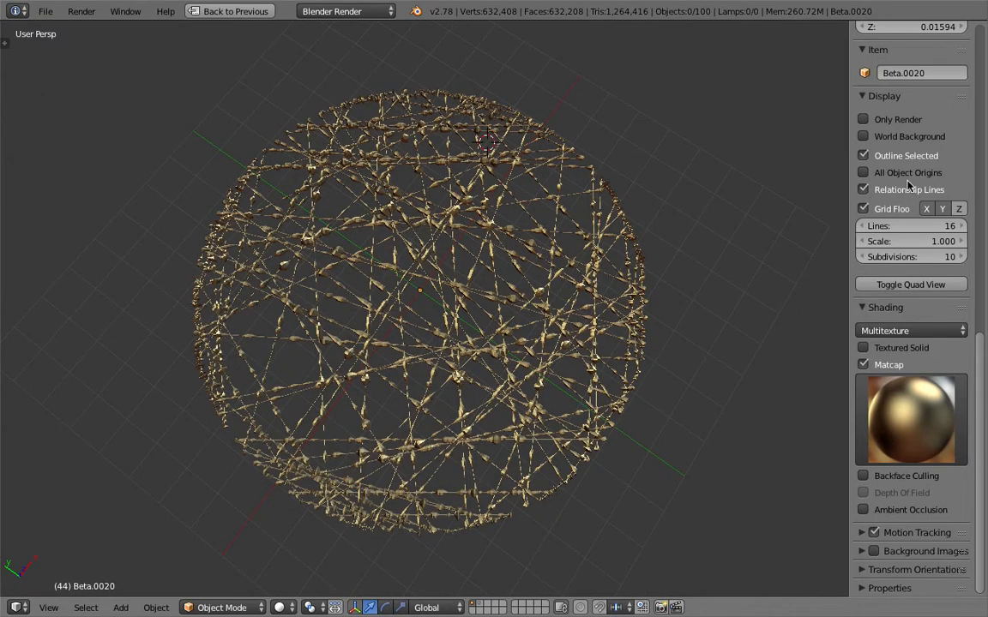
click(884, 367)
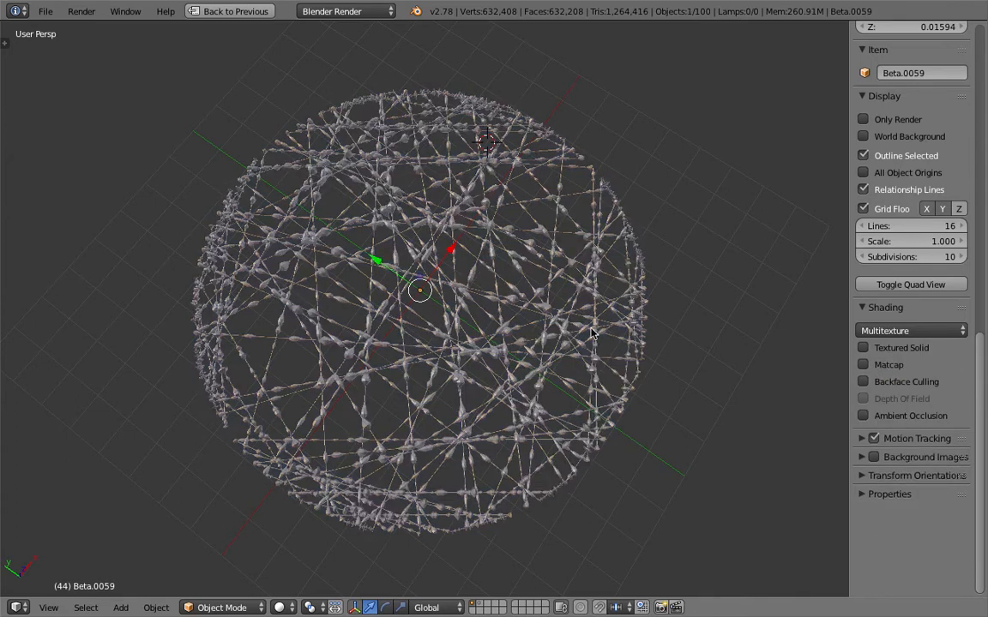
middle_drag(810, 322, 739, 271)
middle_drag(569, 327, 525, 312)
key(z)
key(z)
key(z)
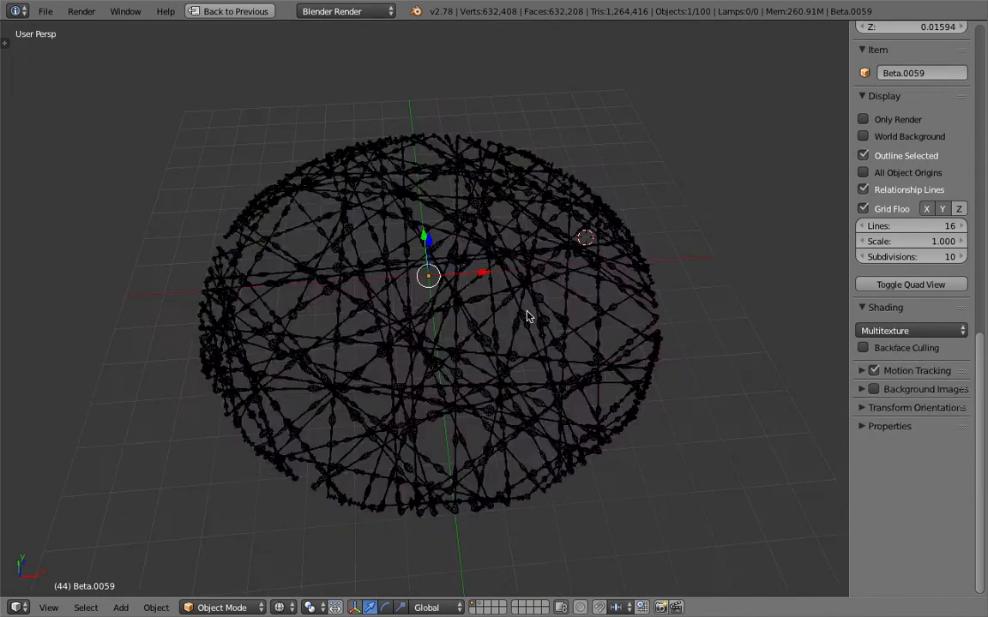
Select individual beaded strands on the sphere to check that each is a separate object
right_click(469, 312)
middle_drag(470, 312, 407, 268)
right_click(460, 253)
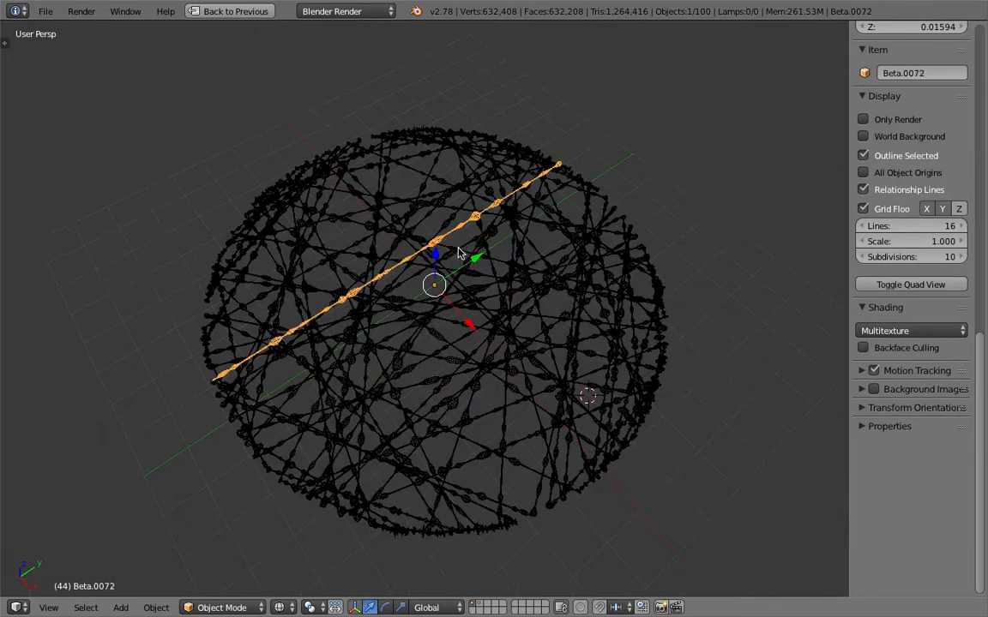
right_click(393, 289)
mouse_move(392, 289)
middle_down()
mouse_move(383, 297)
mouse_move(419, 318)
mouse_move(394, 290)
middle_up()
right_click(383, 314)
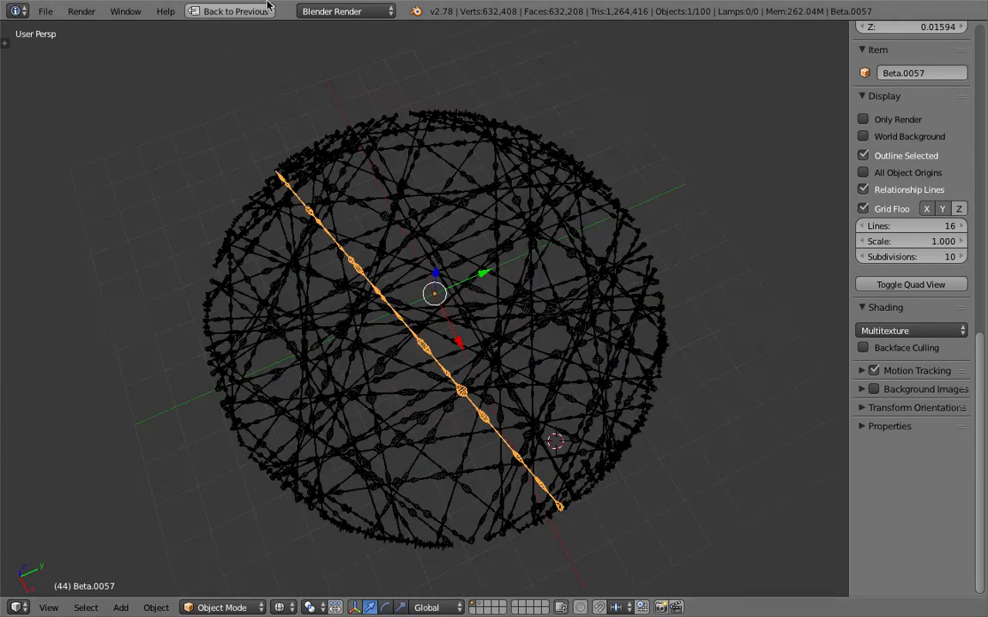
Restore the split layout with the node tree and inspect the Skin Mesher mk1b node alongside a selected strand
click(257, 11)
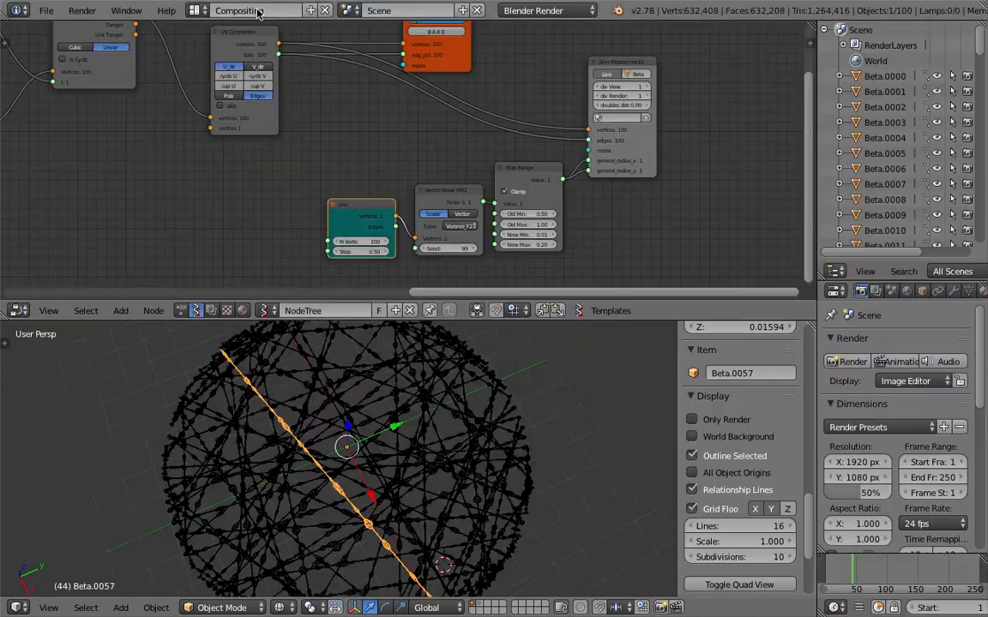
scroll(454, 429, up, 3)
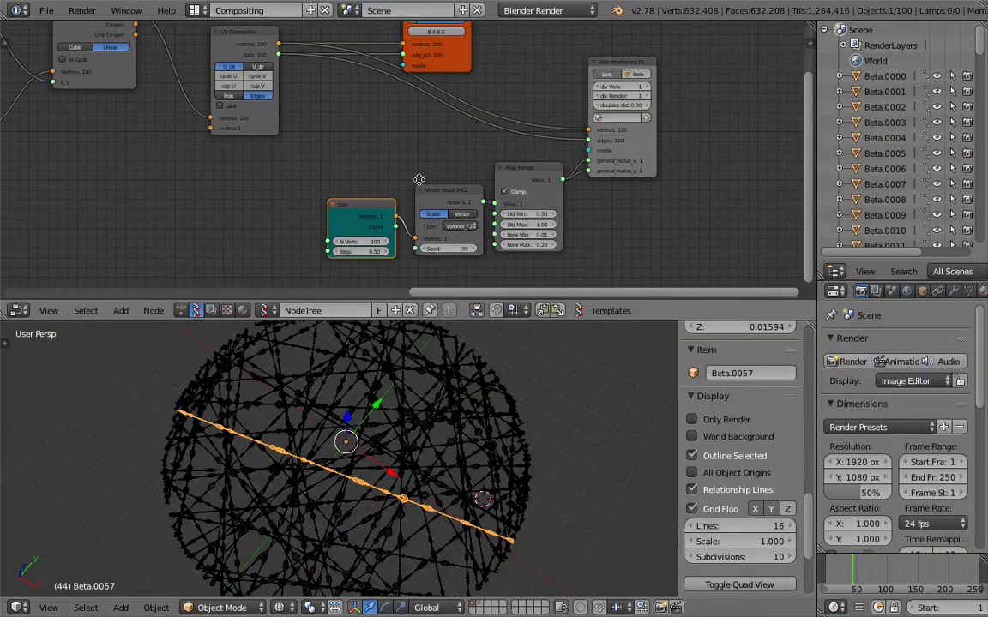
shift+scroll(479, 163, up, 3)
scroll(591, 136, up, 3)
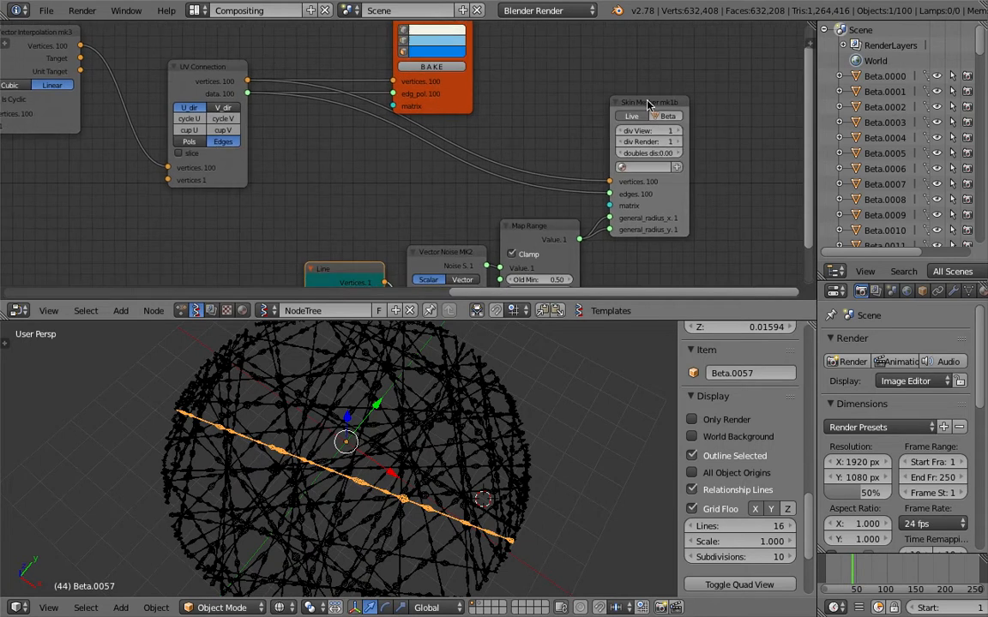
middle_drag(537, 390, 577, 374)
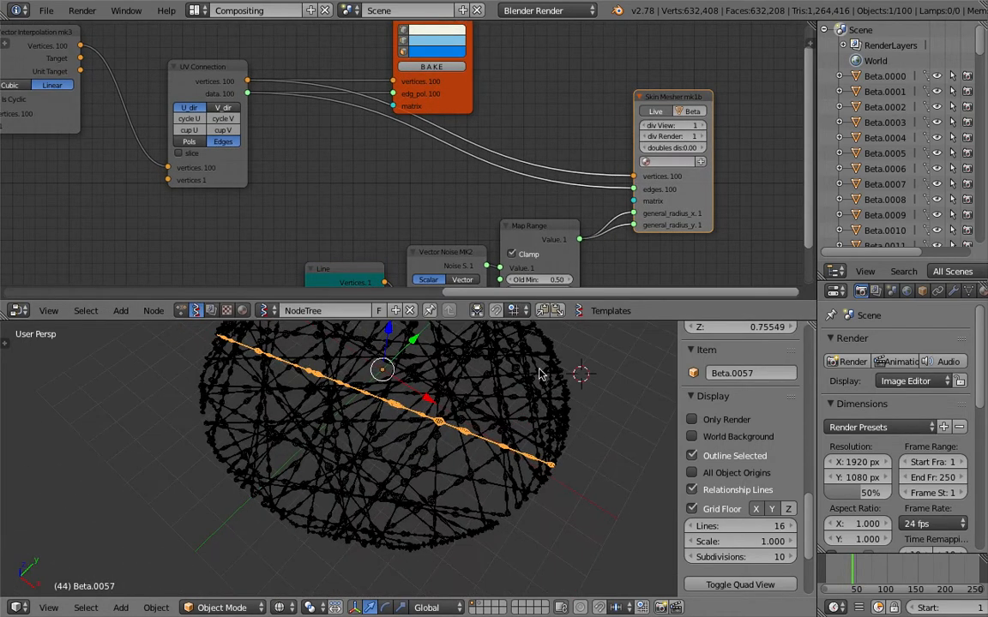
right_click(555, 388)
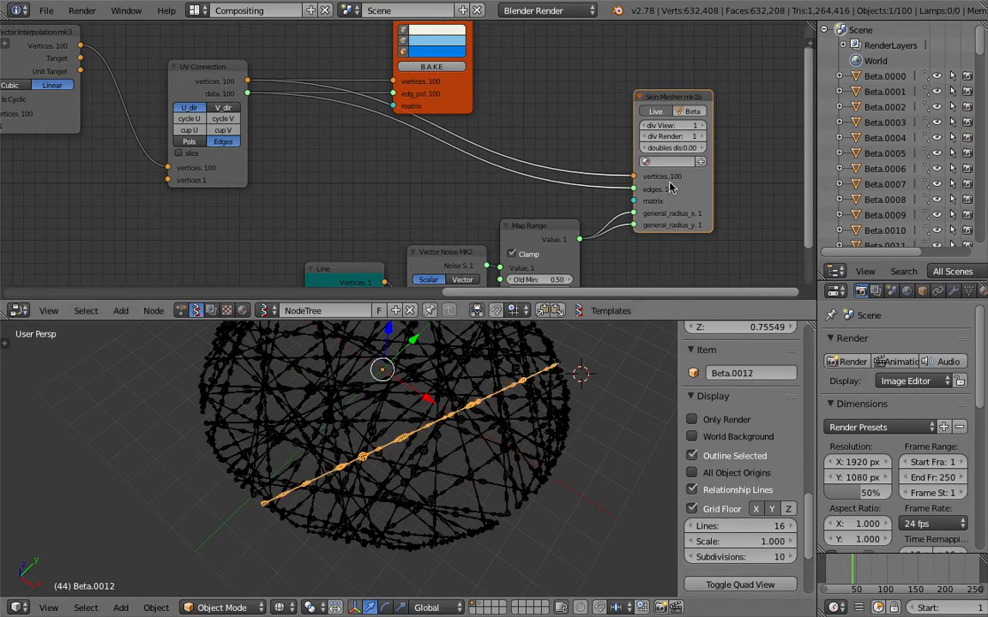
scroll(604, 185, up, 2)
middle_drag(508, 365, 474, 440)
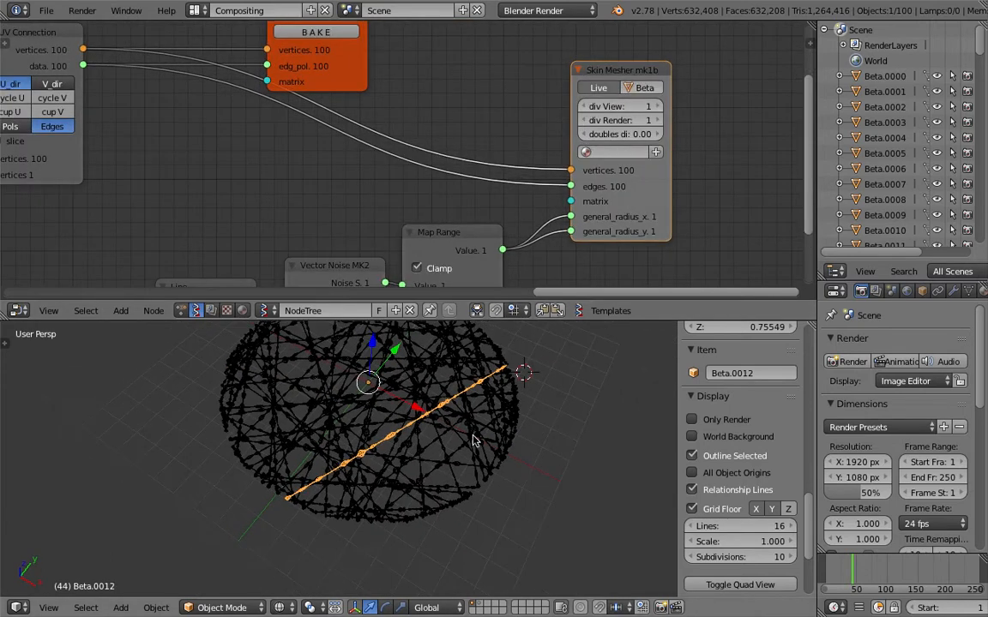
click(100, 609)
click(137, 358)
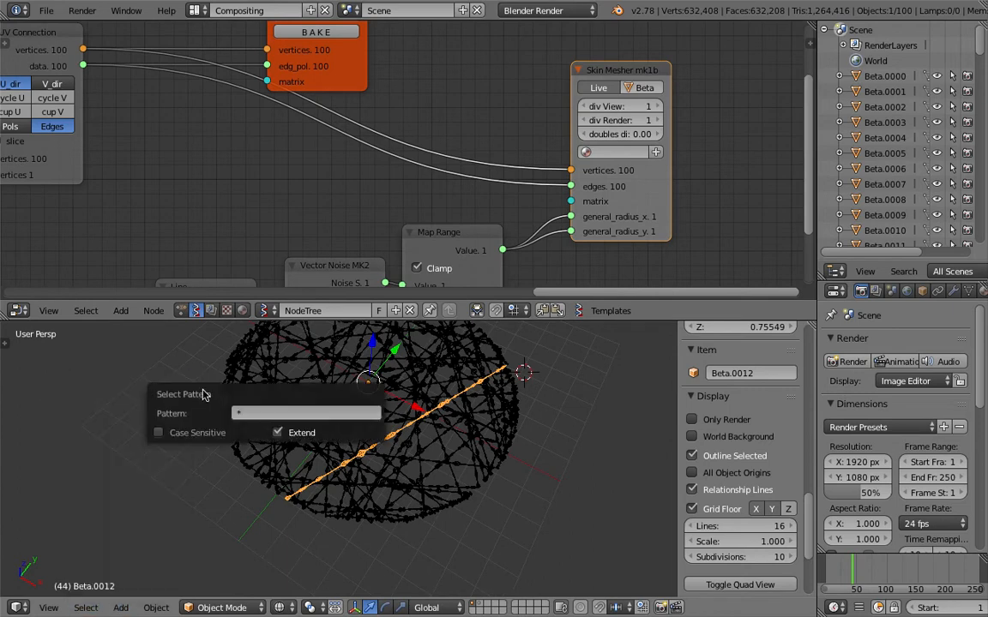
click(485, 449)
Box-select all the strand objects and move them to layer 2
scroll(468, 455, down, 3)
key(b)
drag(211, 313, 459, 459)
key(m)
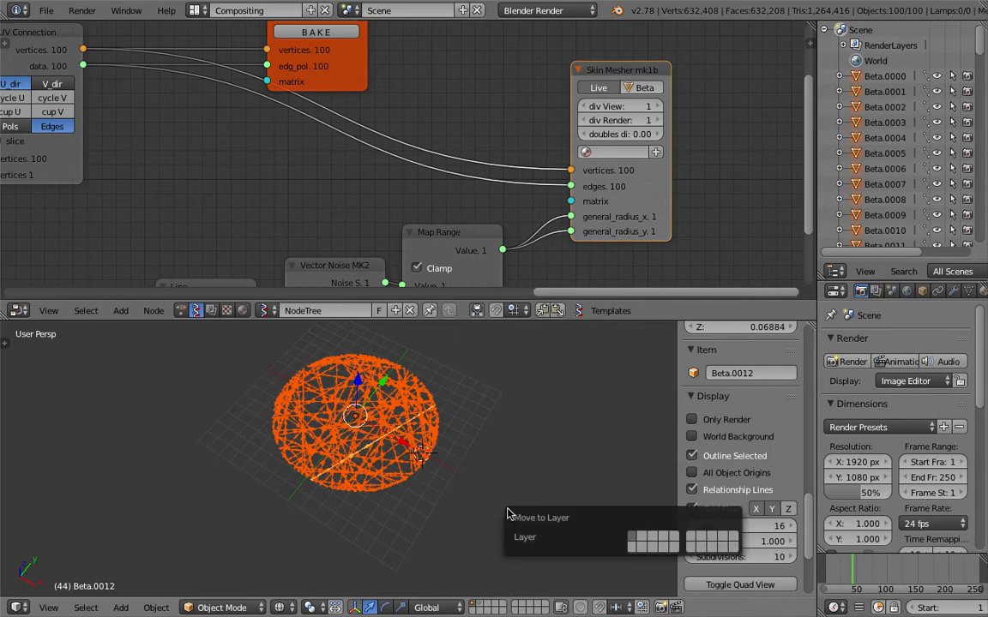
key(2)
click(458, 413)
middle_drag(459, 414, 395, 456)
Turn on the display of the Viewer Draw node so the connecting lines are drawn in the 3D view
middle_drag(390, 86, 475, 147)
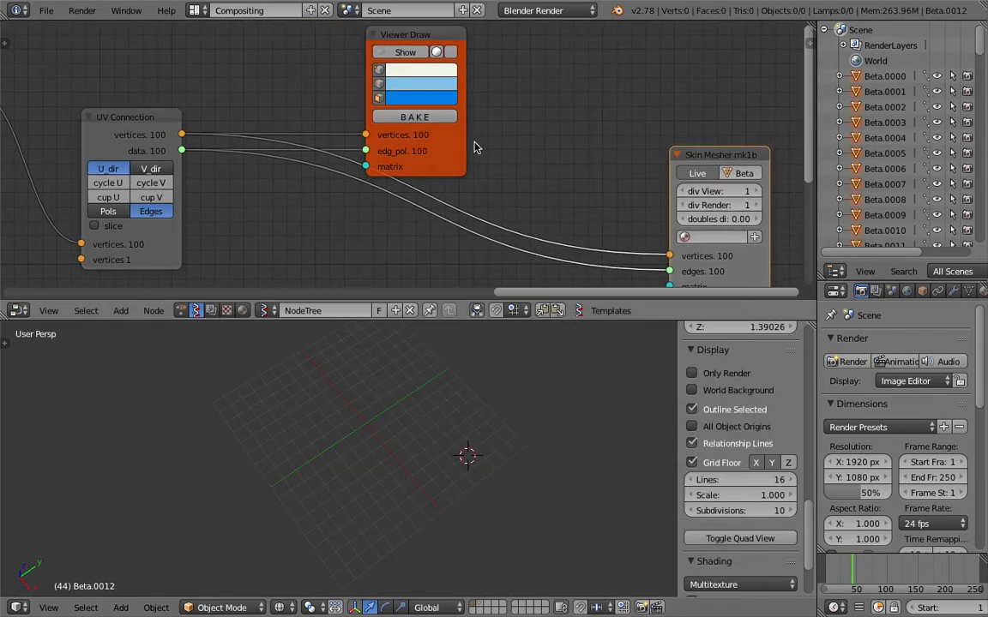
click(379, 53)
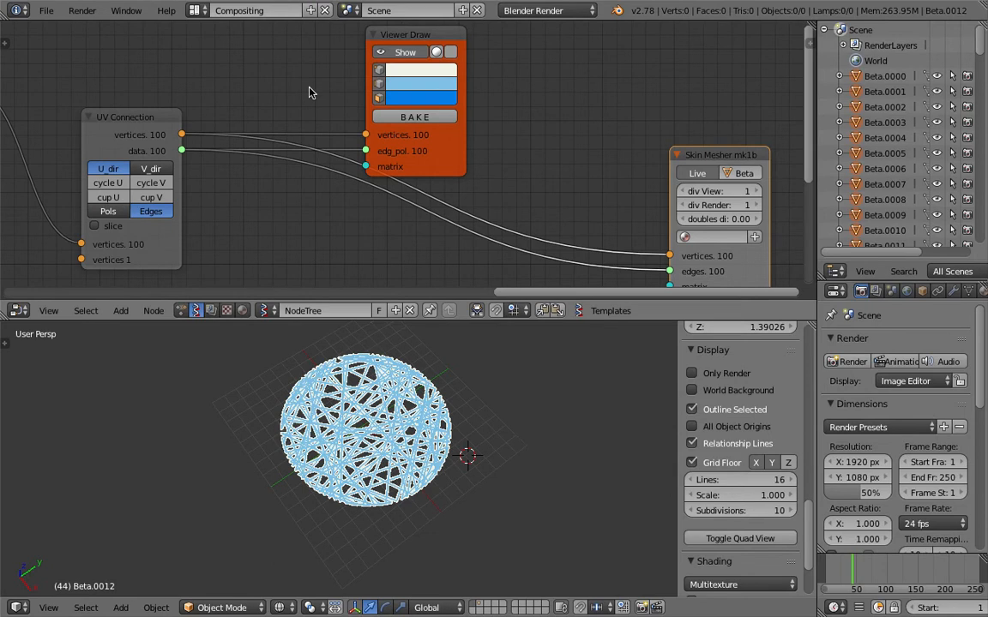
middle_drag(309, 92, 440, 103)
scroll(423, 461, up, 6)
scroll(422, 461, down, 3)
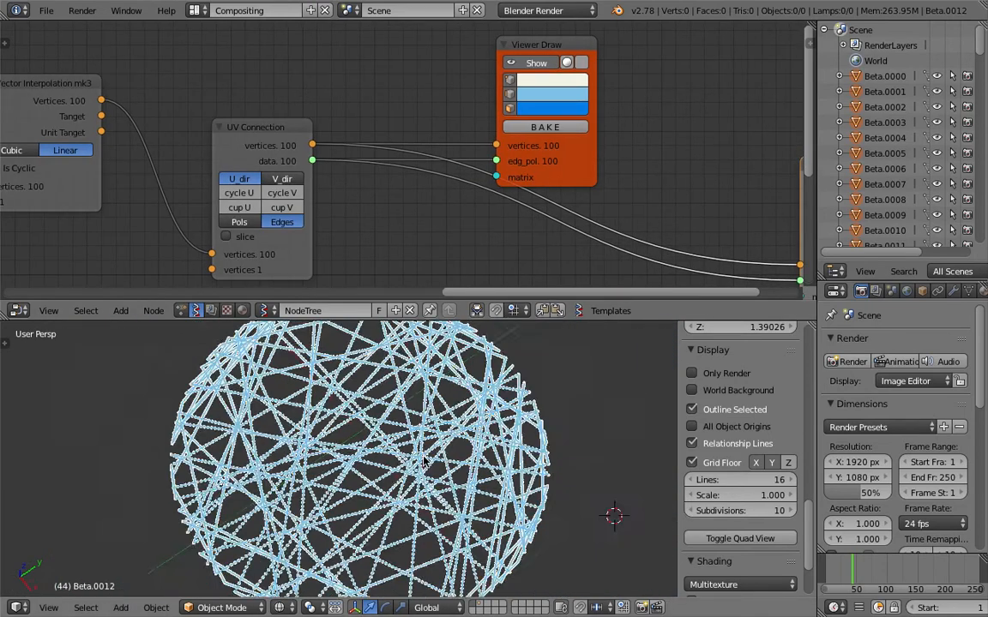
Enlarge the 3D view and examine the drawn sphere of lines up close
drag(472, 301, 472, 184)
scroll(429, 331, up, 5)
scroll(425, 389, down, 2)
scroll(377, 390, down, 6)
scroll(429, 377, up, 1)
scroll(428, 377, down, 2)
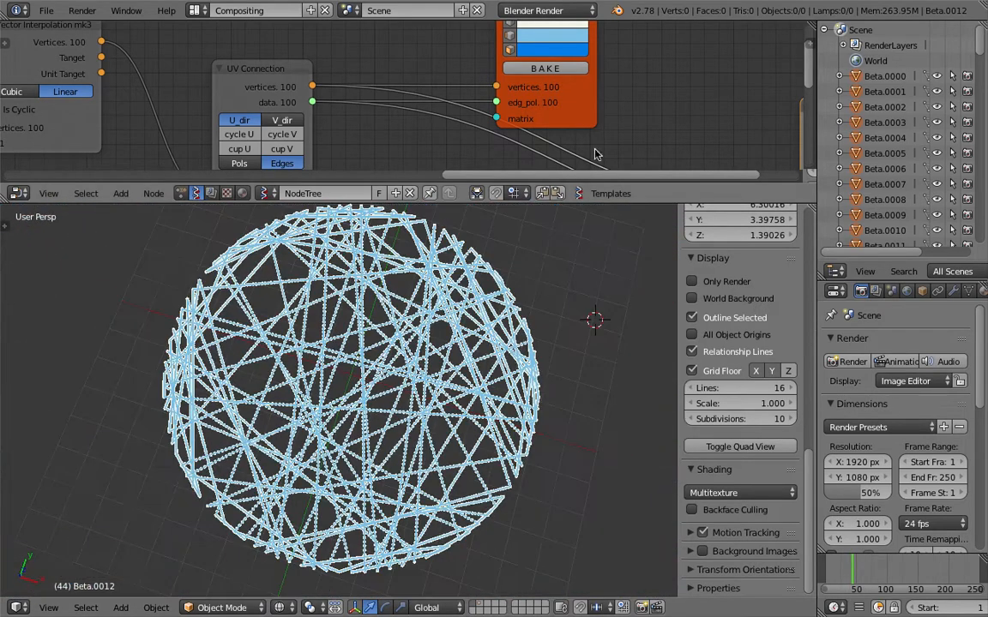
scroll(543, 125, up, 2)
Enlarge the node editor and reposition the UV Connection node that feeds Viewer Draw
drag(578, 204, 576, 388)
scroll(497, 232, down, 2)
middle_drag(494, 228, 522, 210)
click(558, 206)
drag(559, 206, 592, 181)
middle_drag(489, 196, 534, 181)
middle_drag(380, 466, 432, 420)
Trace the node tree back from Vector Interpolation through Range Float and Polygon Boom to the Circle node
middle_drag(307, 150, 515, 124)
drag(516, 125, 540, 116)
middle_drag(338, 111, 527, 112)
middle_drag(309, 176, 420, 162)
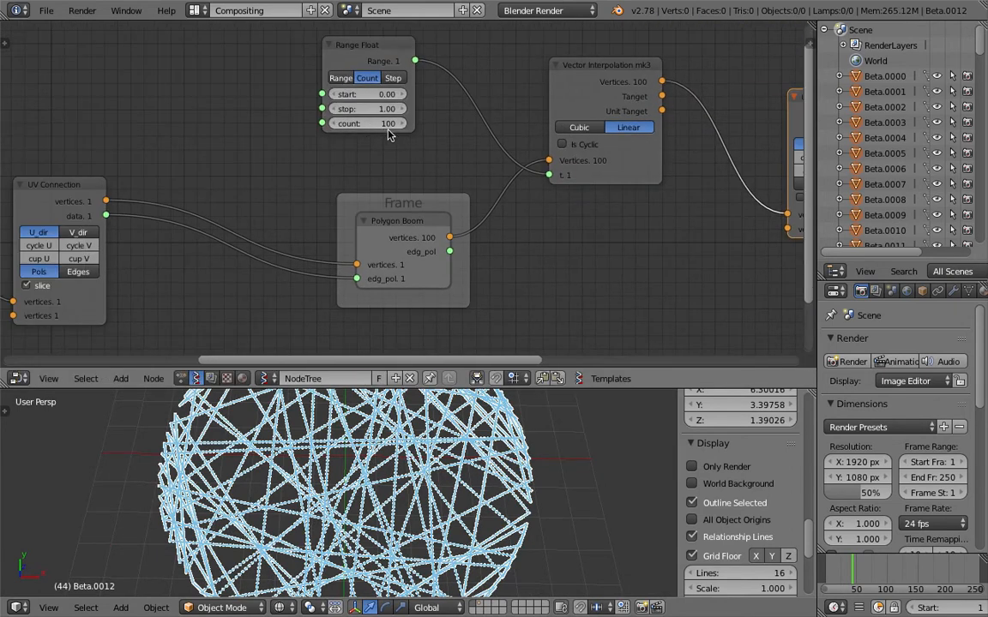
scroll(212, 144, down, 2)
middle_drag(211, 143, 408, 125)
middle_drag(325, 238, 484, 234)
scroll(206, 195, up, 1)
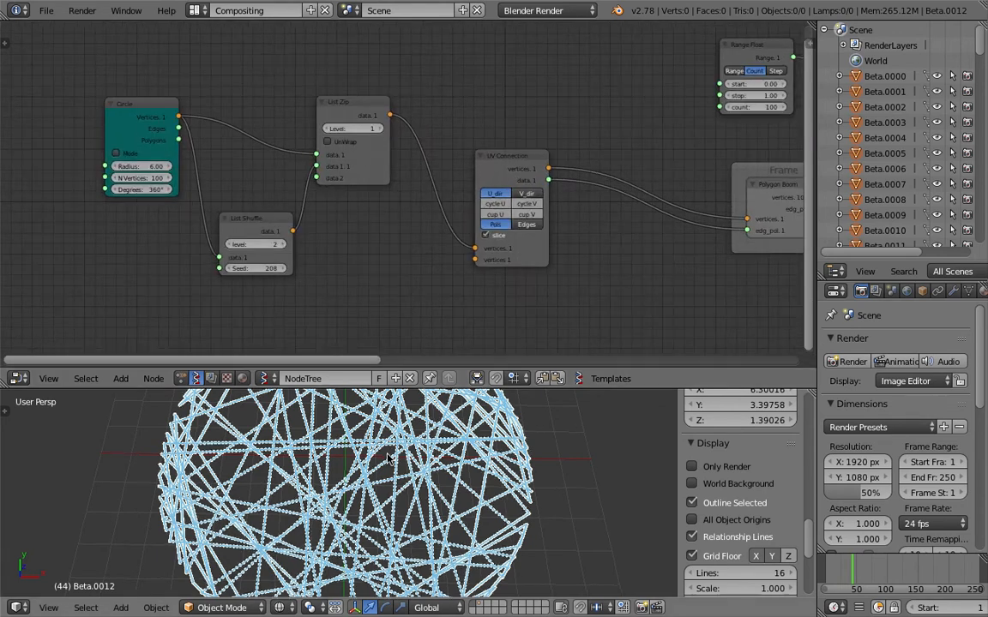
Set the Circle node's N Vertices to 10 and give the 3D view more room
click(172, 177)
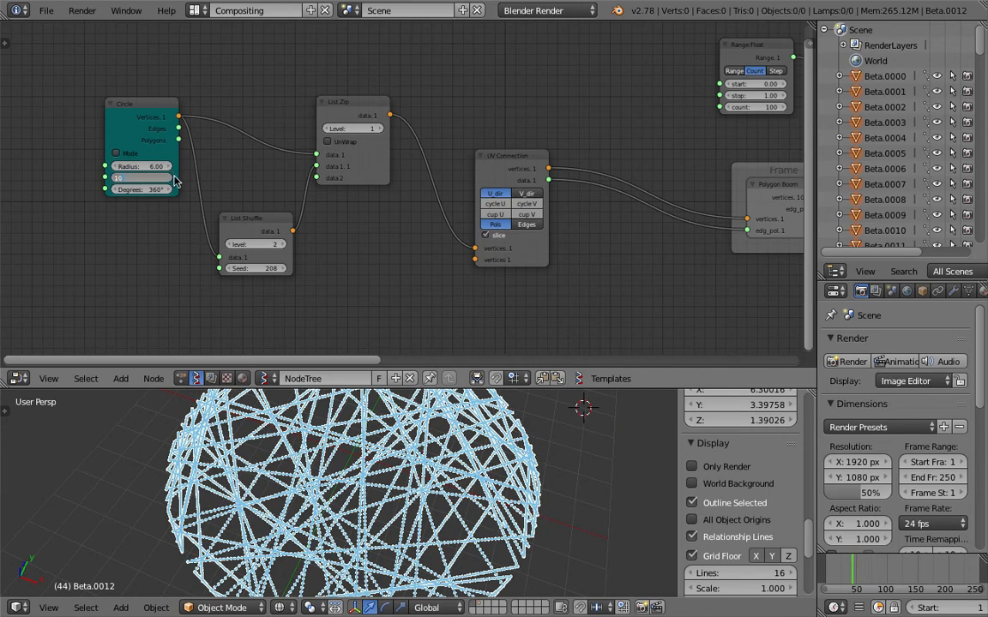
key(Return)
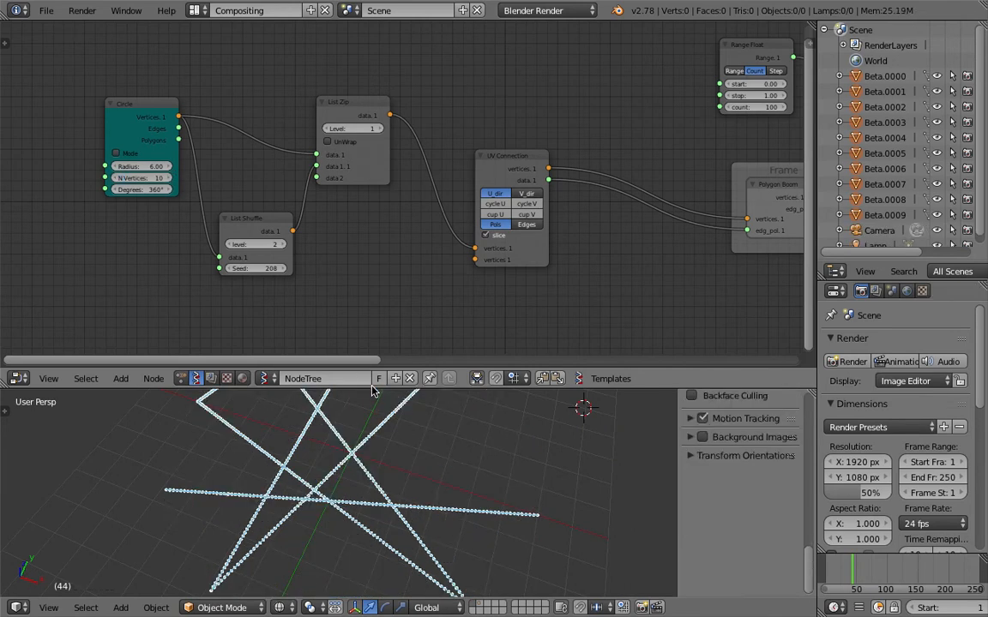
drag(372, 387, 372, 270)
middle_drag(403, 412, 255, 486)
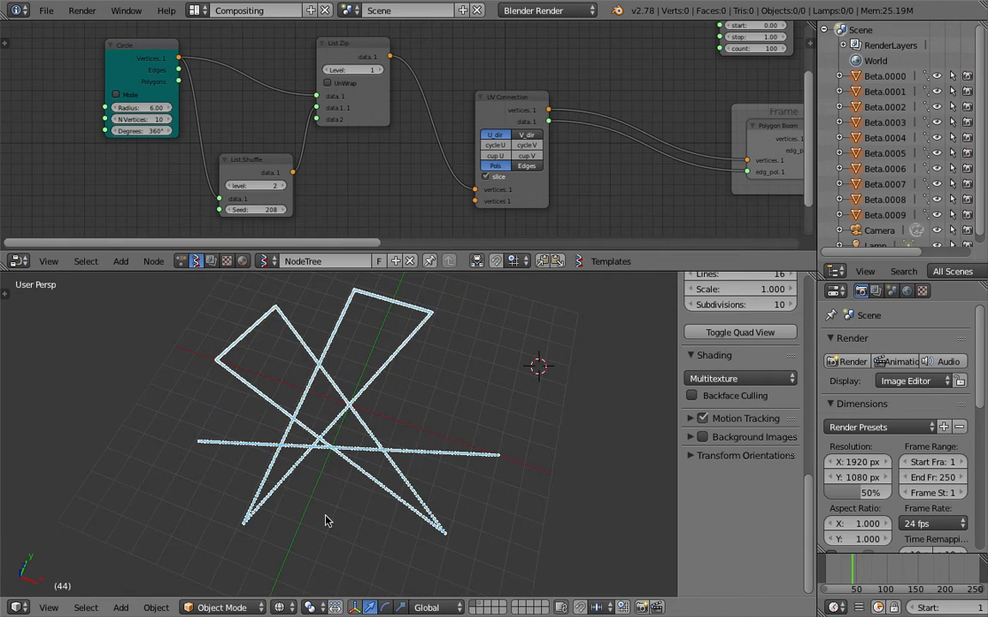
drag(396, 253, 394, 284)
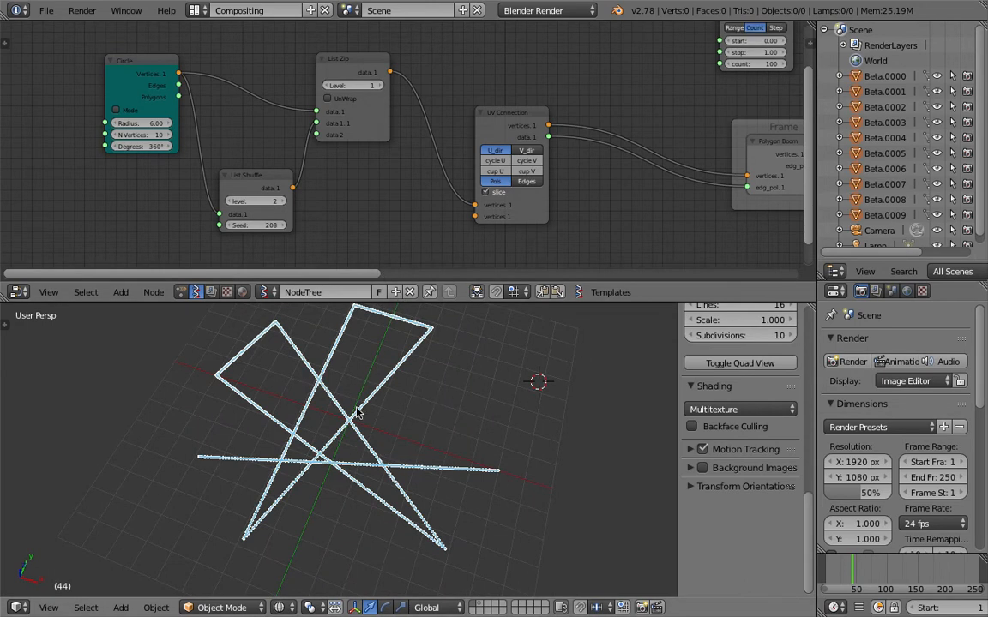
Try a count of 50 in the Range Float node and settle on 20
middle_drag(433, 244, 352, 281)
click(525, 118)
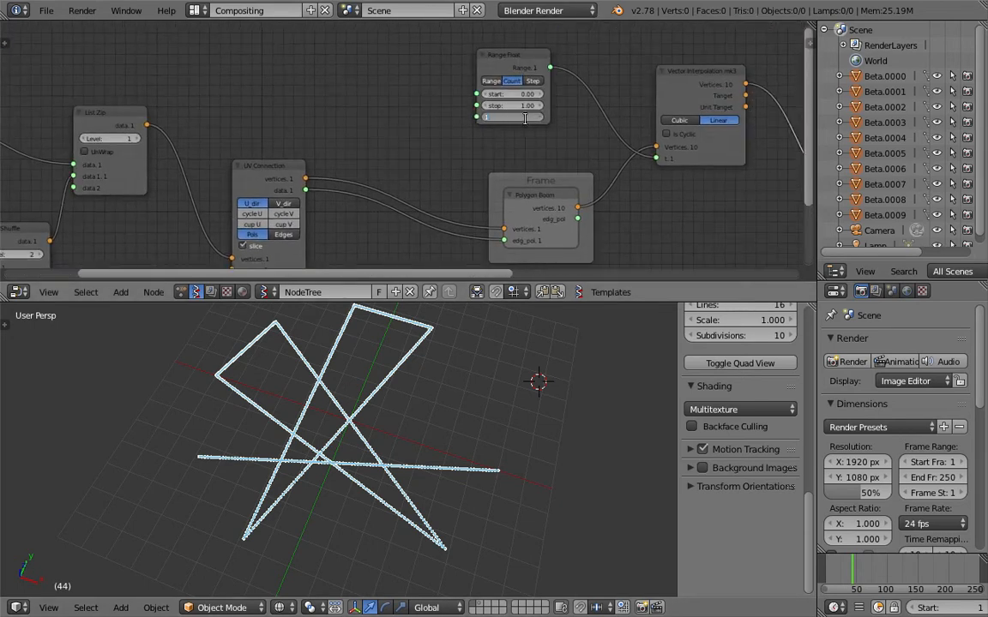
text(50)
key(Return)
click(525, 118)
text(20)
key(Return)
middle_drag(478, 446, 459, 459)
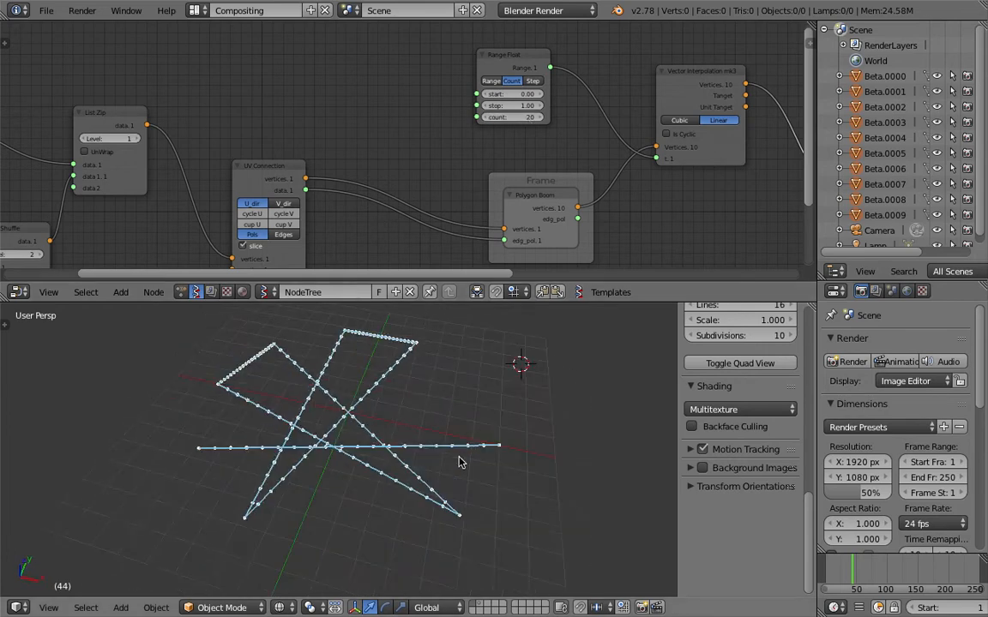
Widen the node editor and 3D view over the side column, and shift the Circle node aside
scroll(352, 175, down, 1)
middle_drag(352, 174, 582, 131)
scroll(581, 131, down, 2)
drag(816, 139, 907, 147)
middle_drag(511, 106, 275, 115)
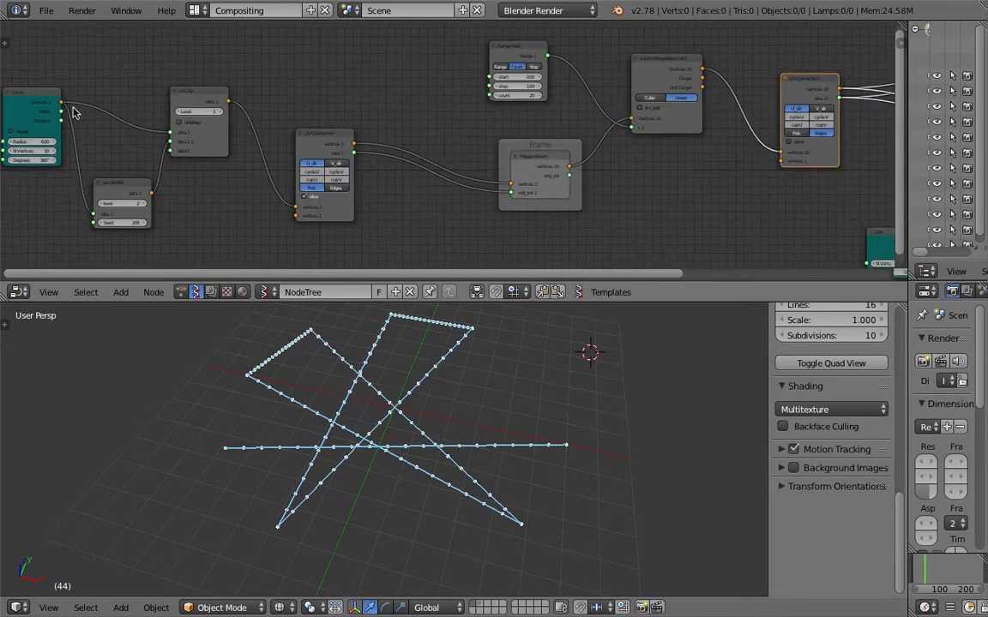
middle_drag(71, 103, 298, 129)
scroll(298, 128, up, 1)
scroll(296, 131, up, 2)
drag(227, 123, 200, 114)
scroll(210, 126, down, 3)
middle_drag(328, 114, 230, 156)
scroll(369, 90, down, 1)
Add a Viewer Draw node above List Zip and connect the Circle node's vertices to its vertices input
key(space)
text(view)
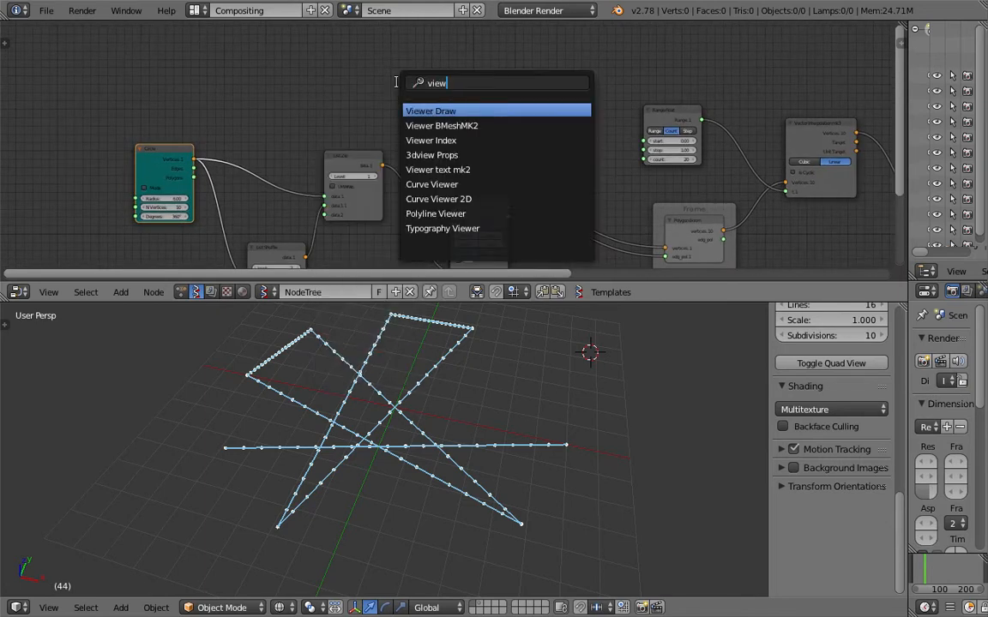
key(Return)
click(408, 124)
drag(405, 127, 200, 157)
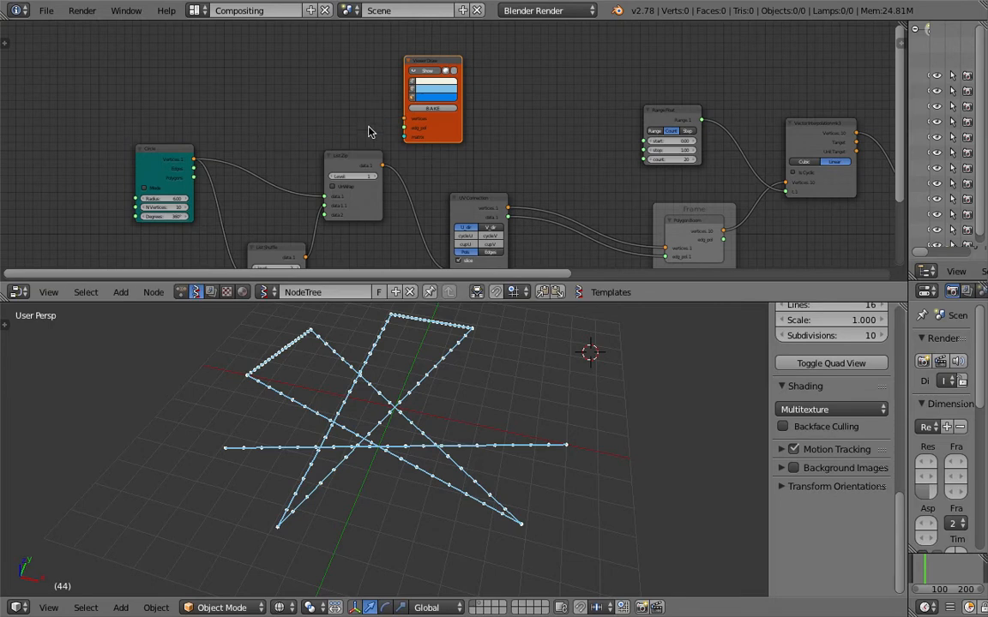
drag(405, 122, 196, 159)
Turn off the display of the original Viewer Draw node at the end of the tree, leaving only the circle's points drawn
middle_drag(676, 128, 460, 132)
scroll(461, 133, down, 5)
middle_drag(584, 114, 519, 117)
click(705, 114)
middle_drag(386, 112, 648, 94)
scroll(606, 108, up, 2)
middle_drag(443, 427, 485, 429)
scroll(485, 429, down, 1)
shift+middle_drag(381, 347, 386, 354)
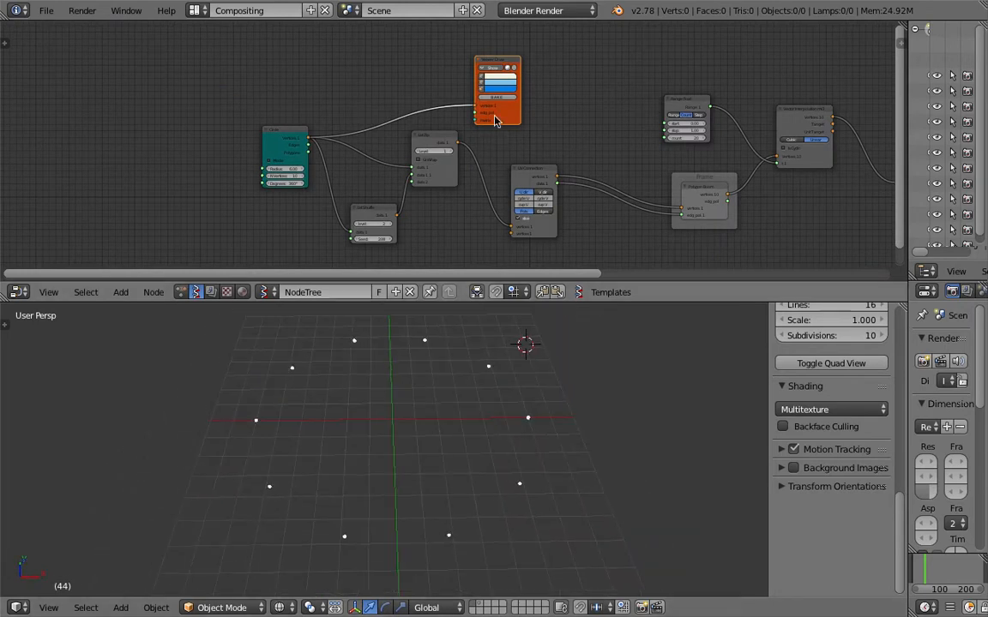
Raise the Circle node's N Vertices to 16
scroll(490, 136, up, 2)
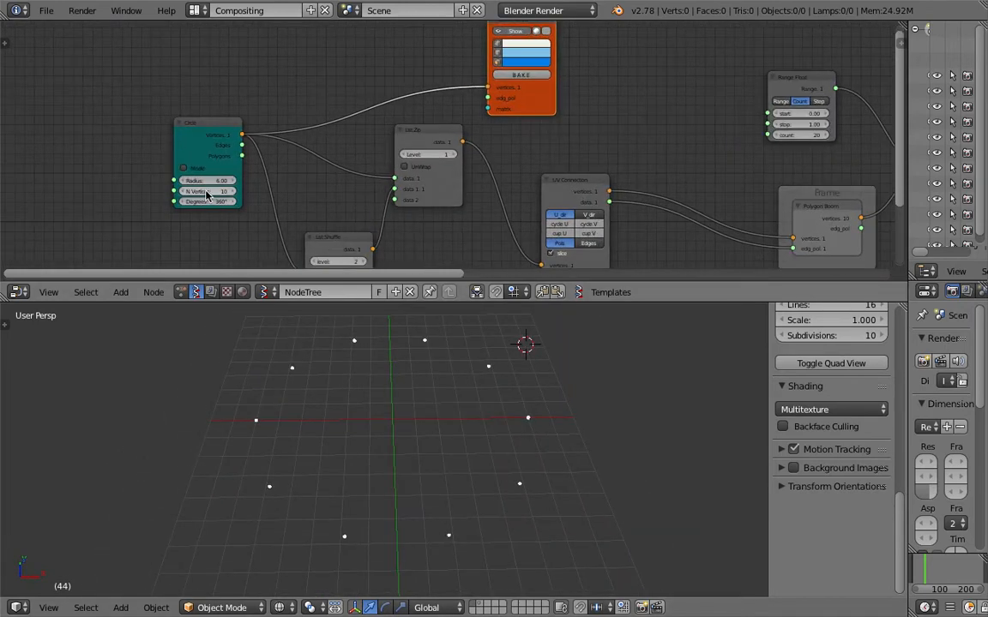
click(232, 192)
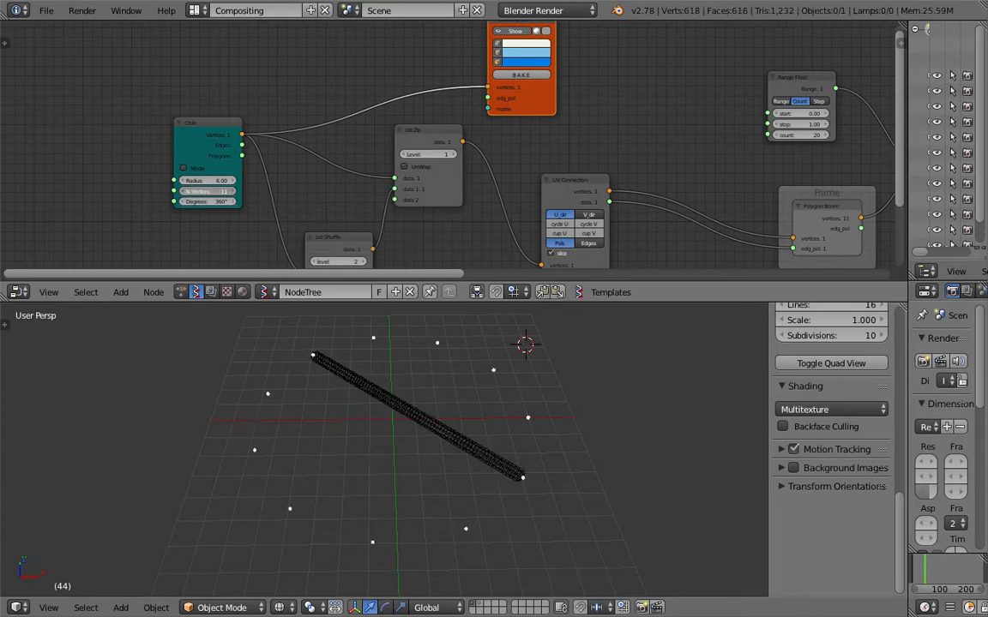
click(233, 192)
click(232, 192)
click(232, 192)
click(232, 192)
click(232, 192)
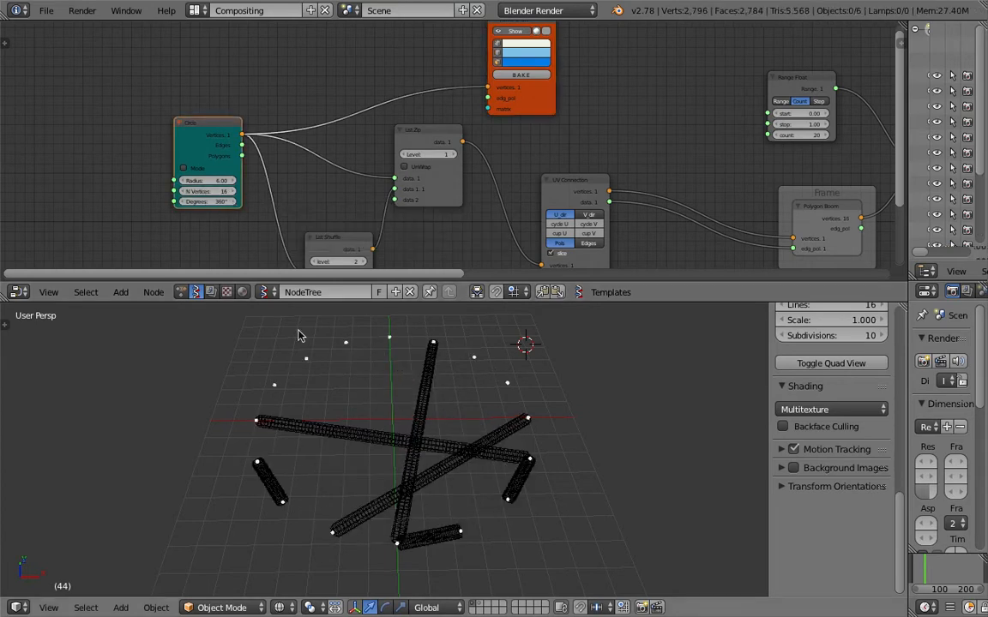
Spread out the Viewer Draw, List Zip, List Shuffle and Circle nodes, and connect List Shuffle's data output to Viewer Draw's vertices
scroll(409, 134, down, 1)
drag(513, 119, 595, 117)
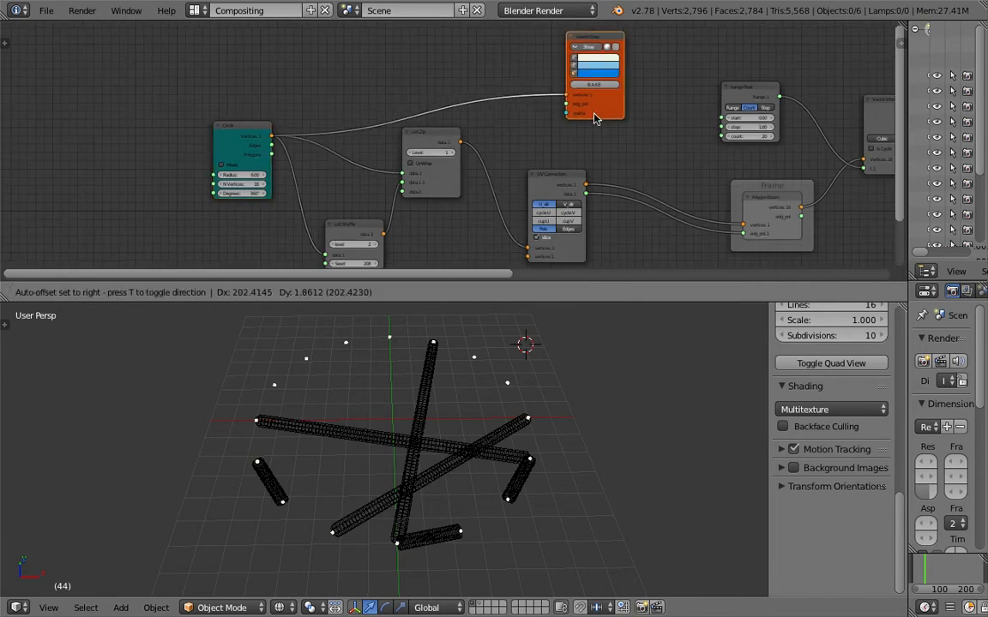
middle_drag(594, 117, 588, 105)
drag(418, 125, 425, 143)
drag(348, 224, 330, 208)
drag(226, 112, 179, 98)
drag(328, 201, 559, 84)
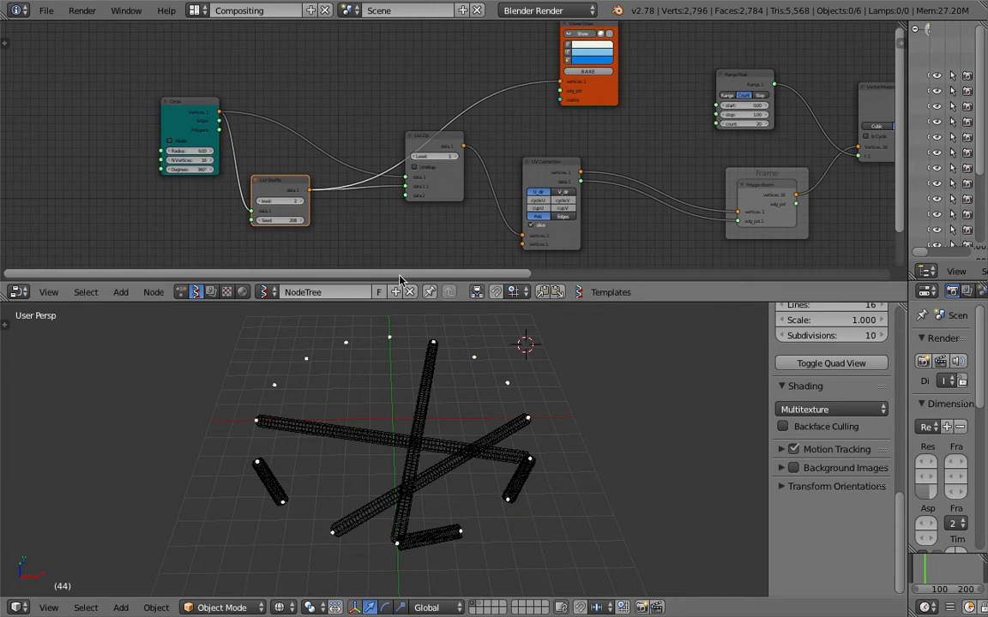
Reposition the List Zip and List Shuffle nodes so that List Shuffle sits clearly below the link between Circle and List Zip
drag(433, 141, 431, 164)
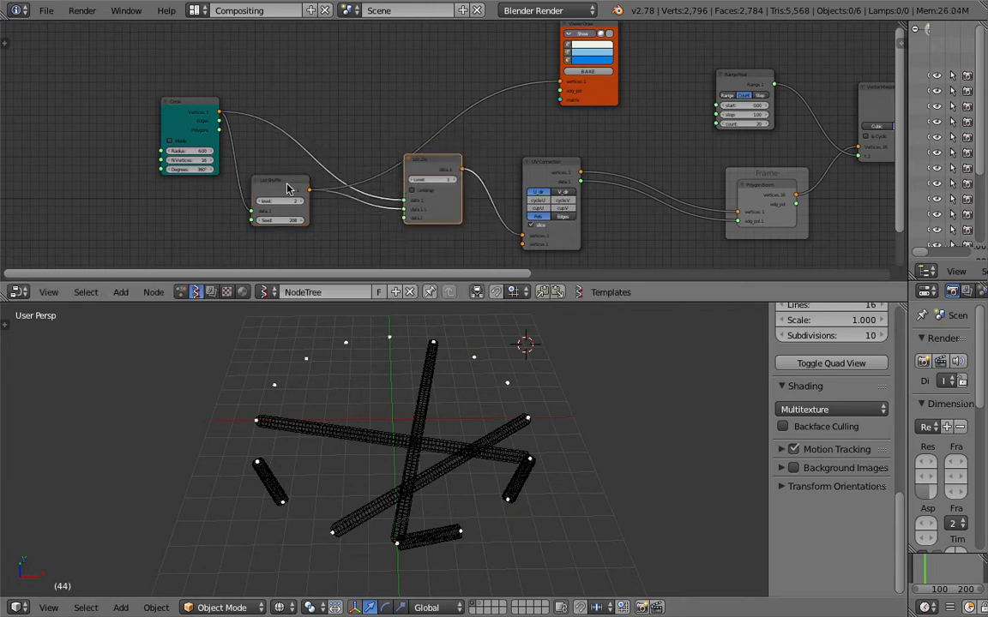
drag(287, 191, 283, 221)
drag(444, 161, 435, 144)
Connect the first UV Connection node's vertices and data outputs to Viewer Draw's vertices and edg_pol inputs, and inspect the drawn lines
middle_drag(523, 141, 432, 129)
drag(461, 155, 431, 141)
drag(523, 85, 574, 97)
drag(461, 146, 520, 92)
middle_drag(470, 410, 445, 413)
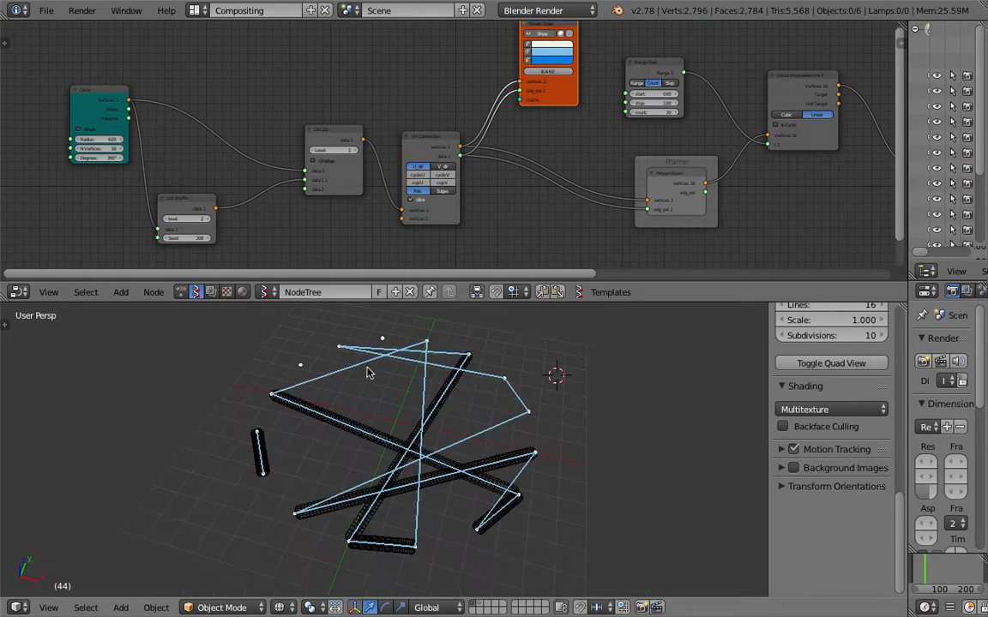
middle_drag(254, 402, 272, 396)
middle_drag(359, 370, 312, 258)
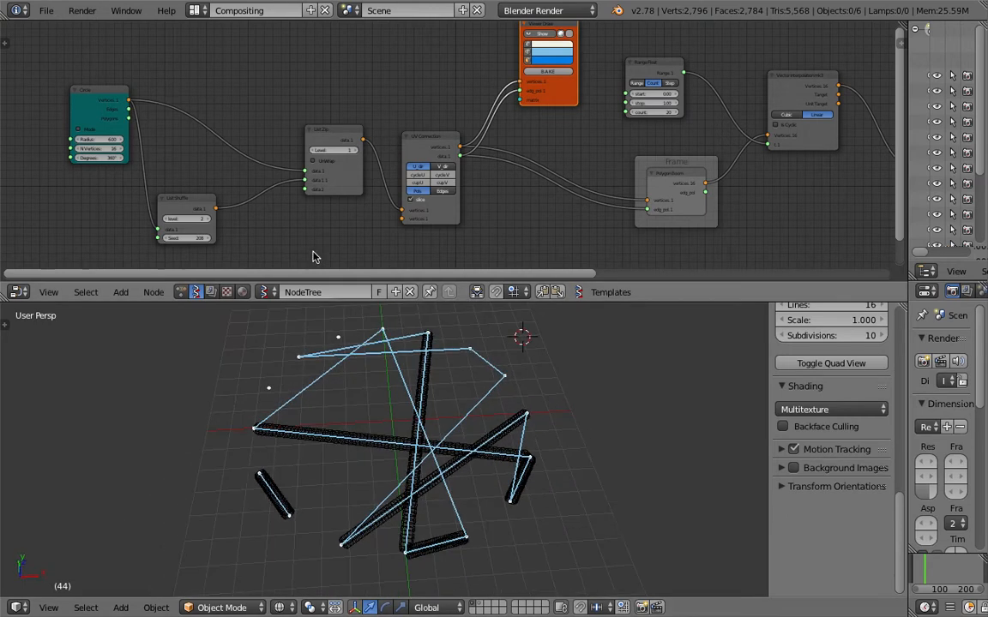
Reposition the Circle and UV Connection nodes and the framed Polygon Boom node
drag(97, 99, 58, 97)
middle_drag(405, 135, 391, 104)
drag(402, 109, 412, 107)
middle_drag(385, 128, 234, 152)
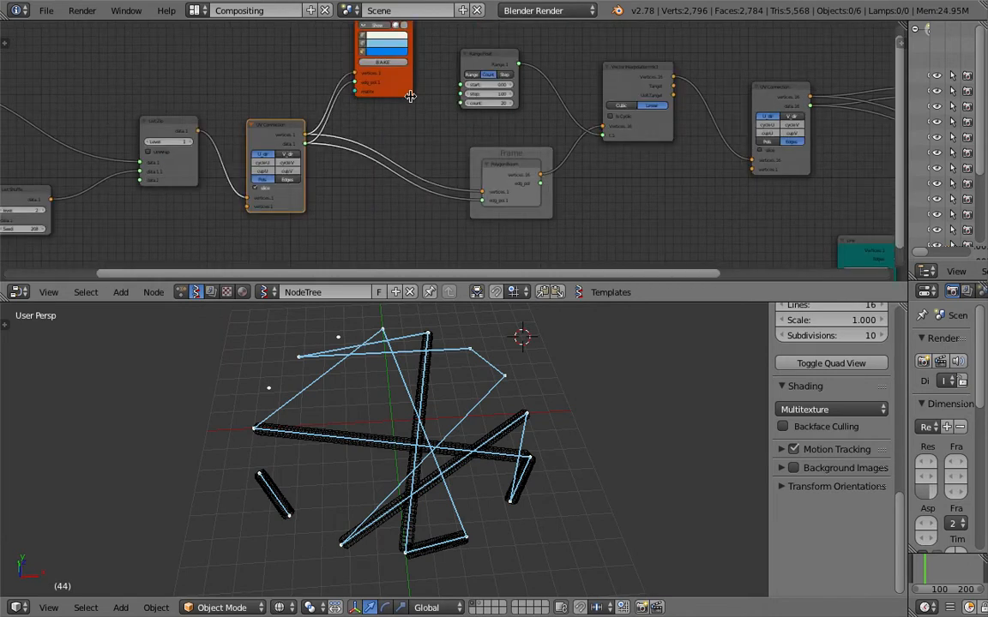
middle_drag(460, 153, 421, 154)
click(430, 152)
scroll(429, 155, up, 2)
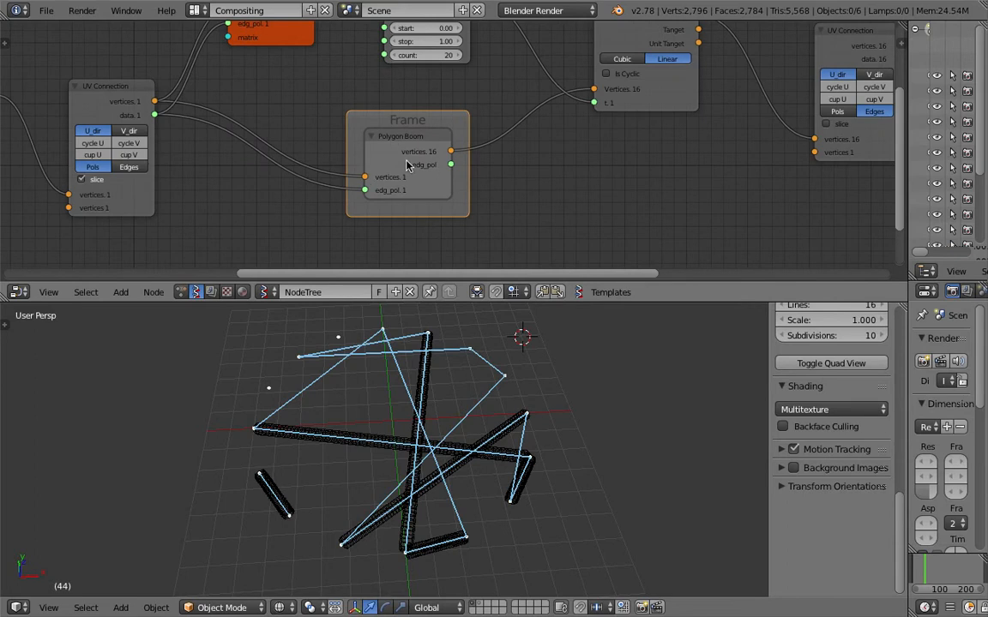
scroll(406, 161, down, 1)
drag(398, 141, 363, 149)
Trace the node chain from Circle through List Zip and UV Connection to Polygon Boom and Vector Interpolation
scroll(283, 141, down, 3)
mouse_move(212, 132)
middle_down()
mouse_move(380, 131)
mouse_move(401, 105)
mouse_move(686, 113)
middle_up()
scroll(467, 163, up, 4)
middle_drag(328, 107, 420, 110)
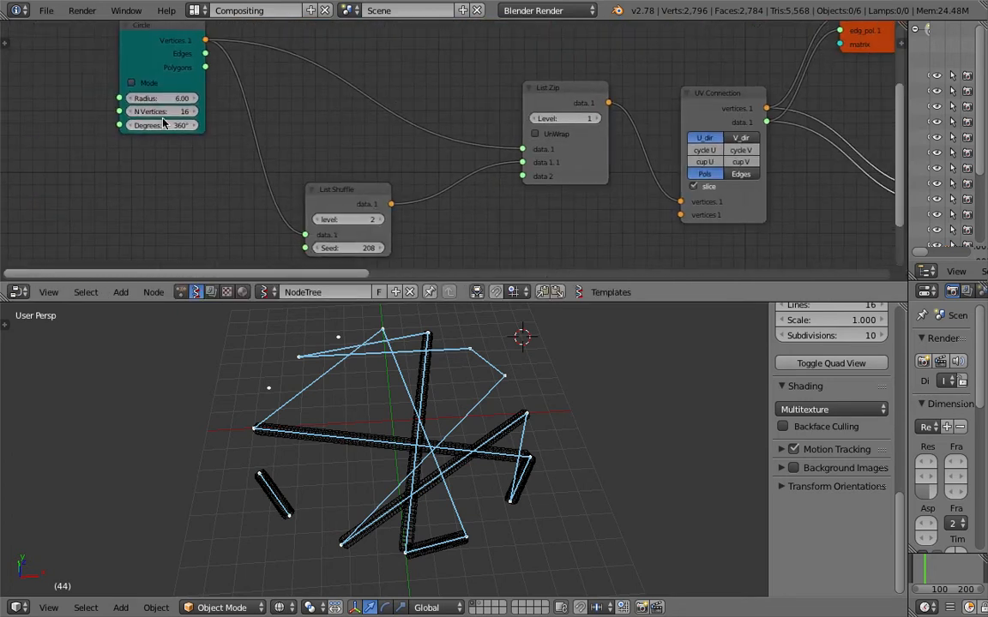
middle_drag(197, 127, 236, 172)
scroll(236, 172, up, 2)
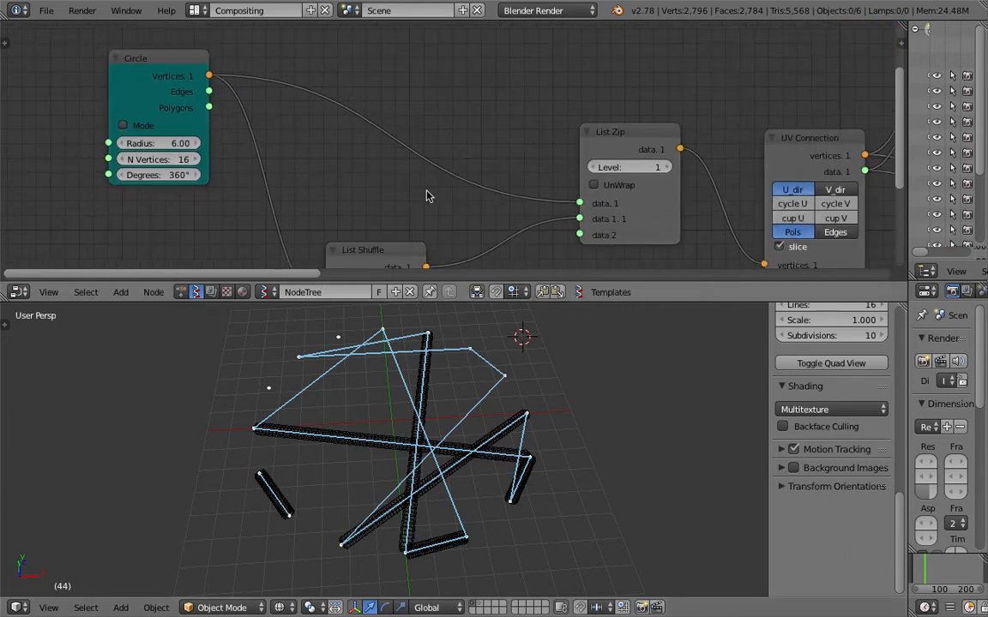
scroll(508, 190, down, 2)
middle_drag(513, 188, 223, 155)
middle_drag(411, 167, 270, 148)
middle_drag(598, 196, 513, 200)
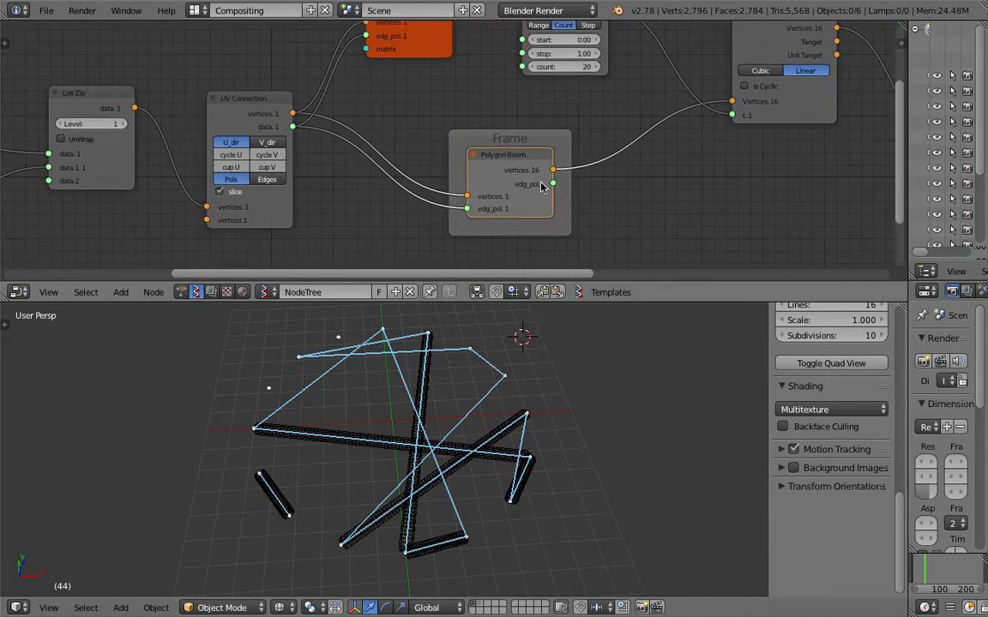
scroll(549, 150, down, 1)
middle_drag(563, 132, 381, 138)
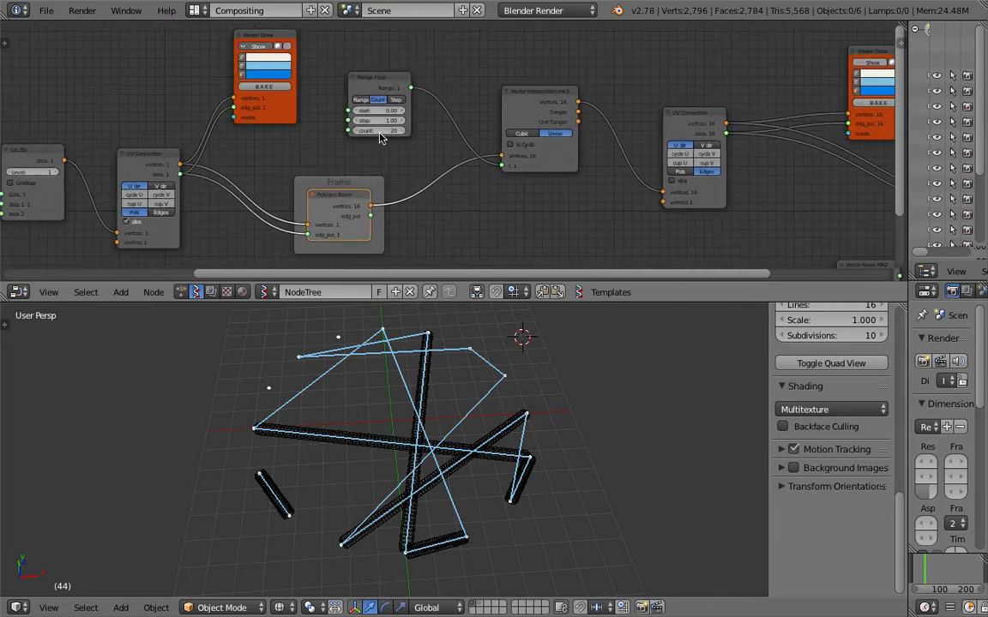
Reposition the Range Float node and examine how it feeds the Vector Interpolation mk3 node
drag(385, 79, 402, 68)
middle_drag(430, 127, 390, 142)
scroll(357, 178, up, 2)
middle_drag(363, 193, 364, 157)
drag(330, 77, 312, 96)
click(479, 104)
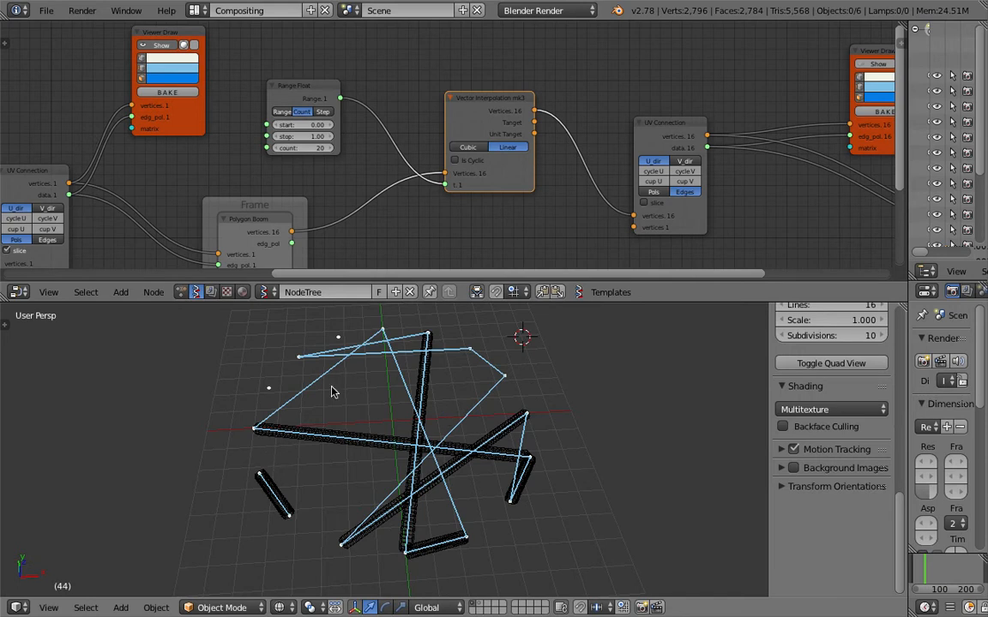
scroll(429, 353, down, 2)
middle_drag(407, 155, 282, 185)
click(56, 63)
drag(57, 63, 525, 40)
mouse_move(411, 140)
mouse_down()
mouse_move(463, 115)
mouse_move(408, 89)
mouse_move(538, 43)
mouse_move(625, 34)
mouse_up()
drag(548, 153, 493, 161)
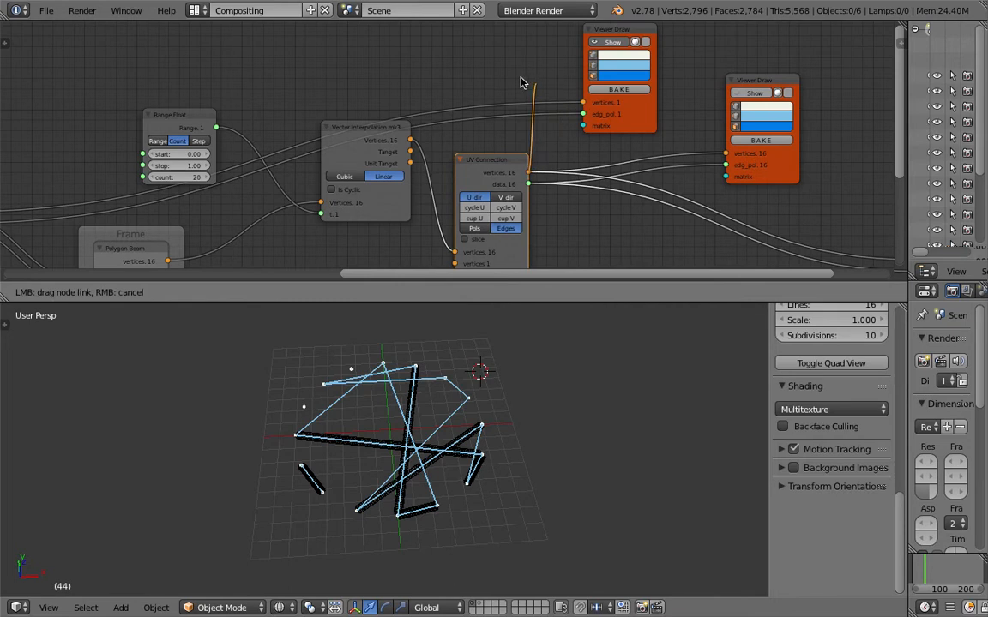
drag(520, 77, 522, 75)
Delete the temporary Viewer Draw node and turn the original Viewer Draw's display back on to view the interpolated points
click(623, 34)
key(x)
click(748, 92)
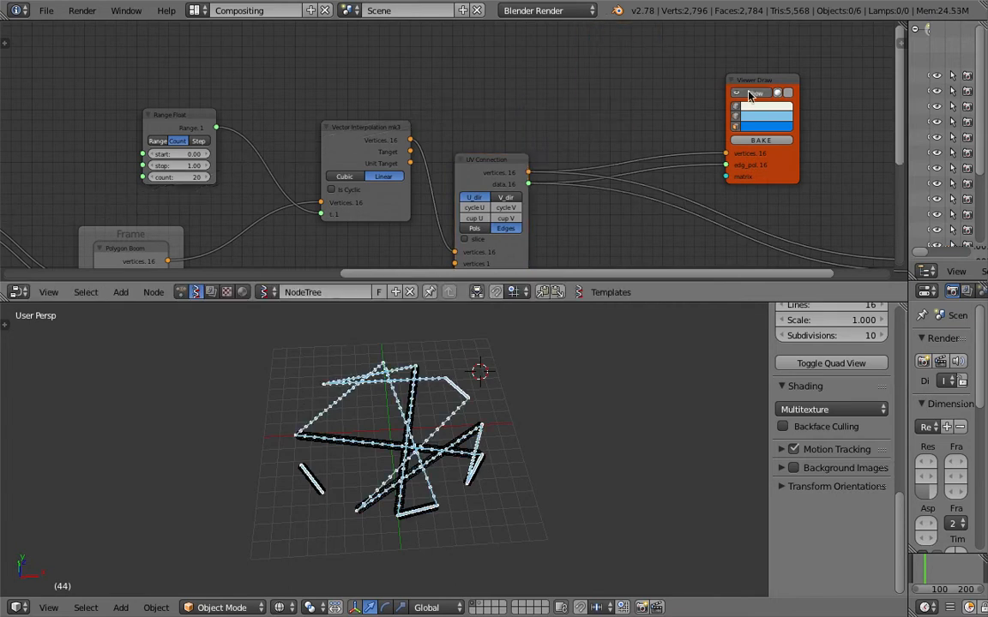
middle_drag(549, 470, 518, 495)
middle_drag(383, 486, 371, 378)
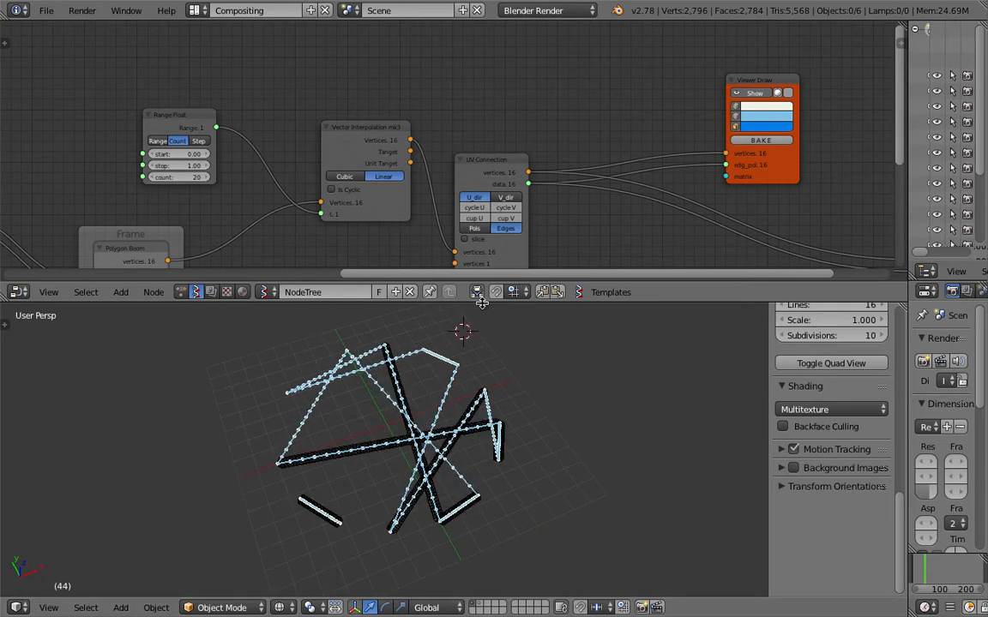
Enlarge the 3D viewport and inspect the evenly spaced points along the strands up close
drag(481, 300, 481, 254)
scroll(527, 389, up, 4)
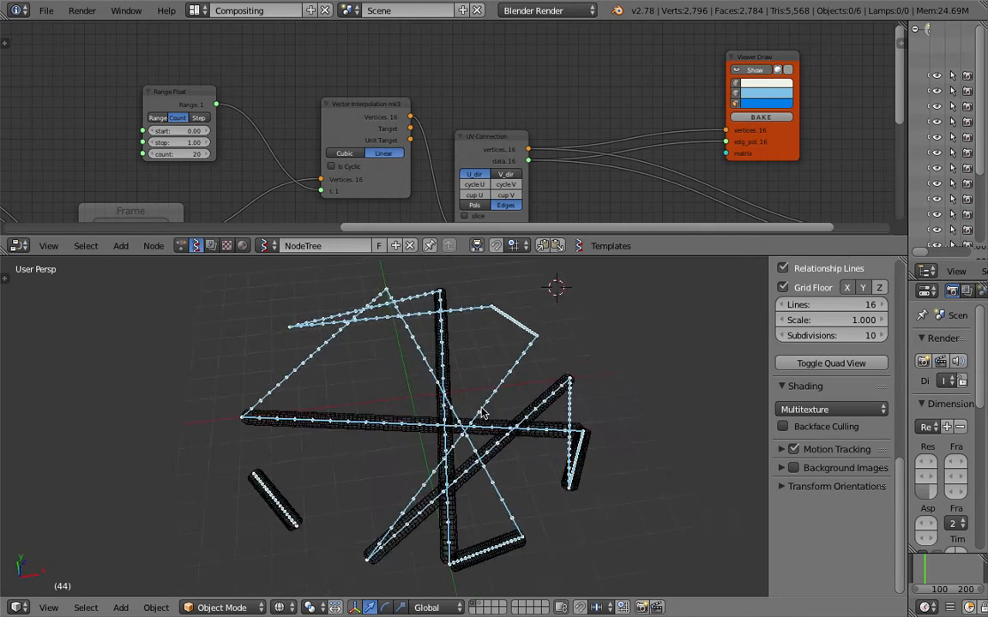
middle_drag(457, 412, 393, 403)
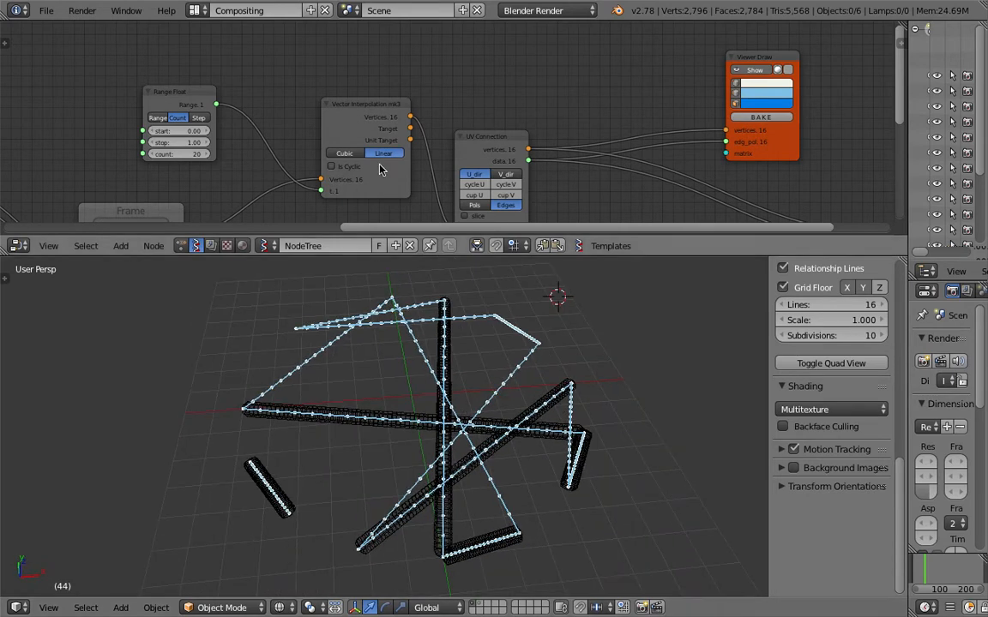
Try a count of 60 in the Range Float node, and set the count to 30
scroll(360, 150, down, 2)
scroll(220, 140, up, 3)
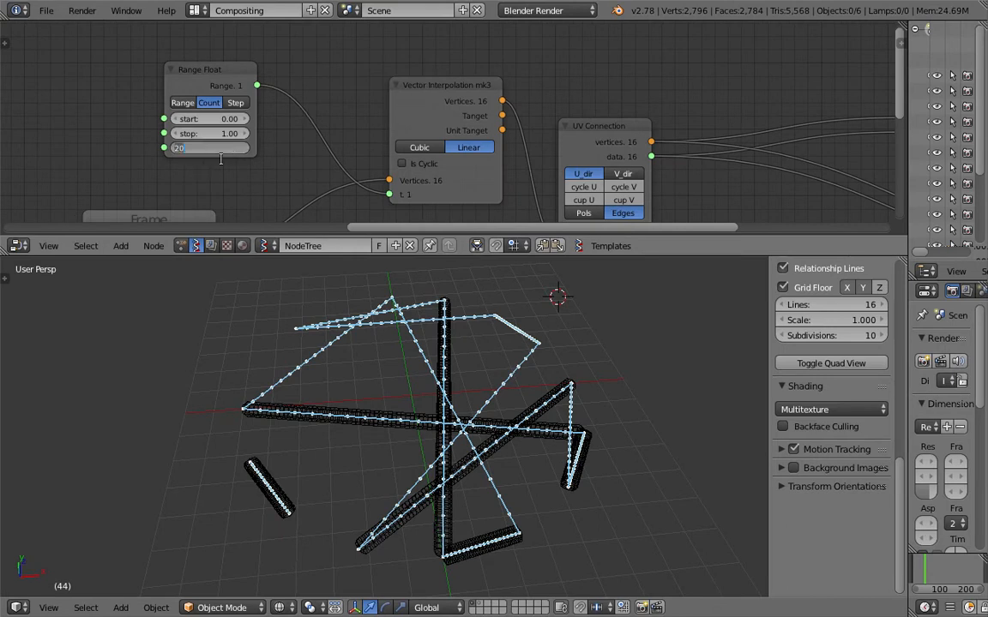
key(Return)
click(232, 148)
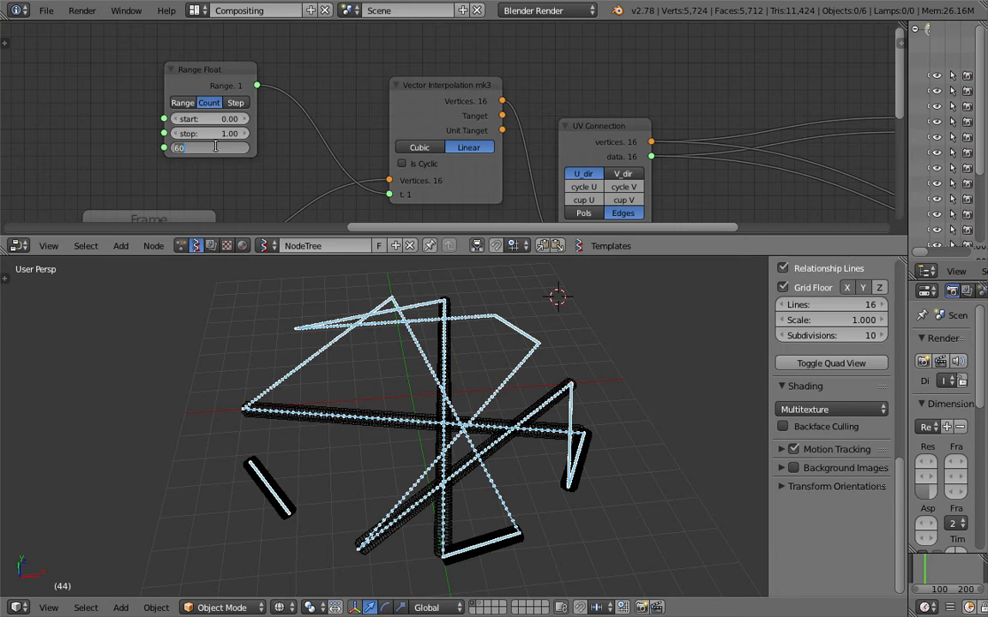
text(30)
key(Return)
middle_drag(445, 405, 427, 435)
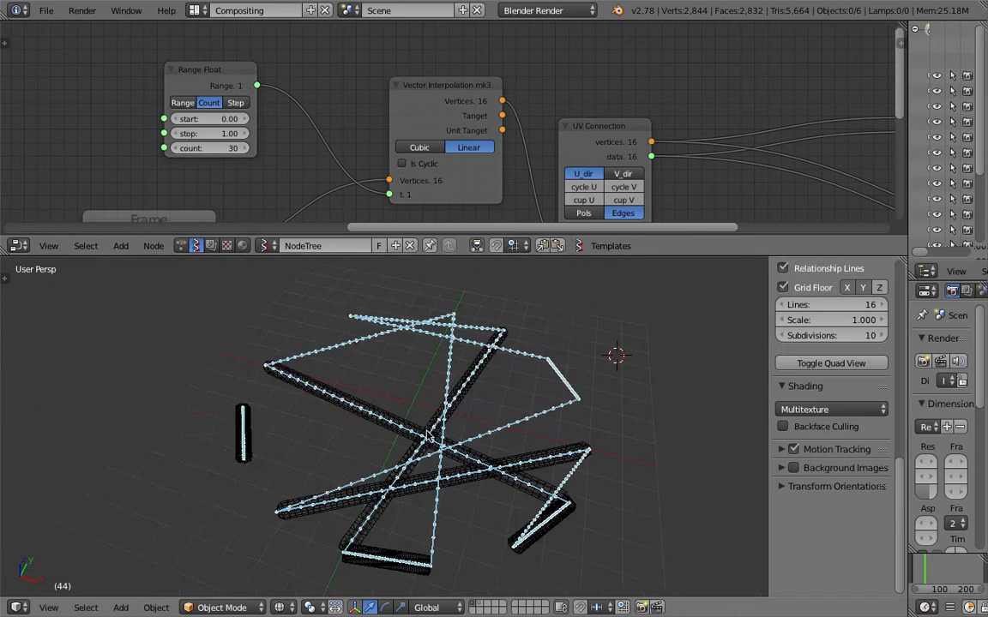
Set the Circle node's N Vertices to 25
scroll(657, 155, down, 3)
mouse_move(655, 147)
middle_down()
mouse_move(477, 122)
mouse_move(435, 136)
mouse_move(356, 105)
middle_up()
scroll(529, 157, up, 1)
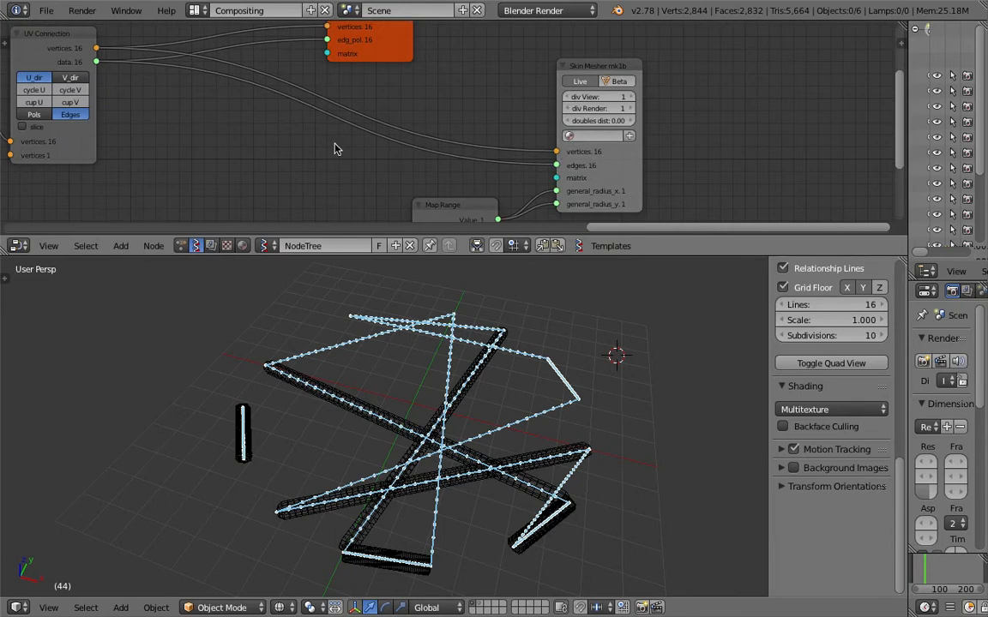
scroll(338, 150, down, 1)
middle_drag(111, 133, 593, 69)
middle_drag(186, 78, 518, 80)
middle_drag(293, 89, 606, 82)
middle_drag(253, 142, 302, 190)
key(Return)
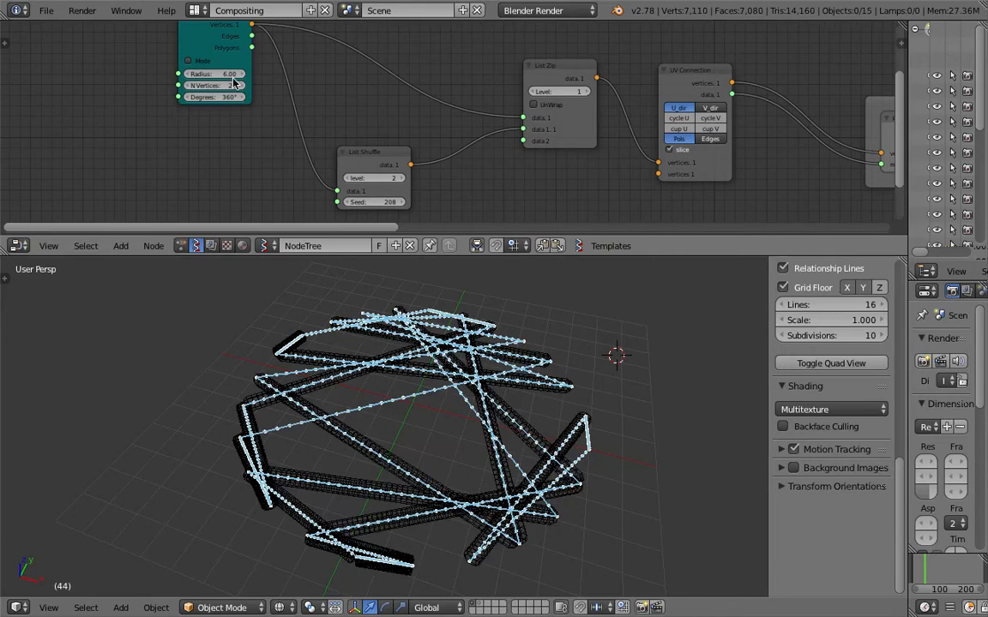
Examine the Skin Mesher with its Line, Vector Noise and Map Range inputs, and check the strands in the 3D view
scroll(616, 146, down, 2)
ctrl+scroll(562, 163, down, 5)
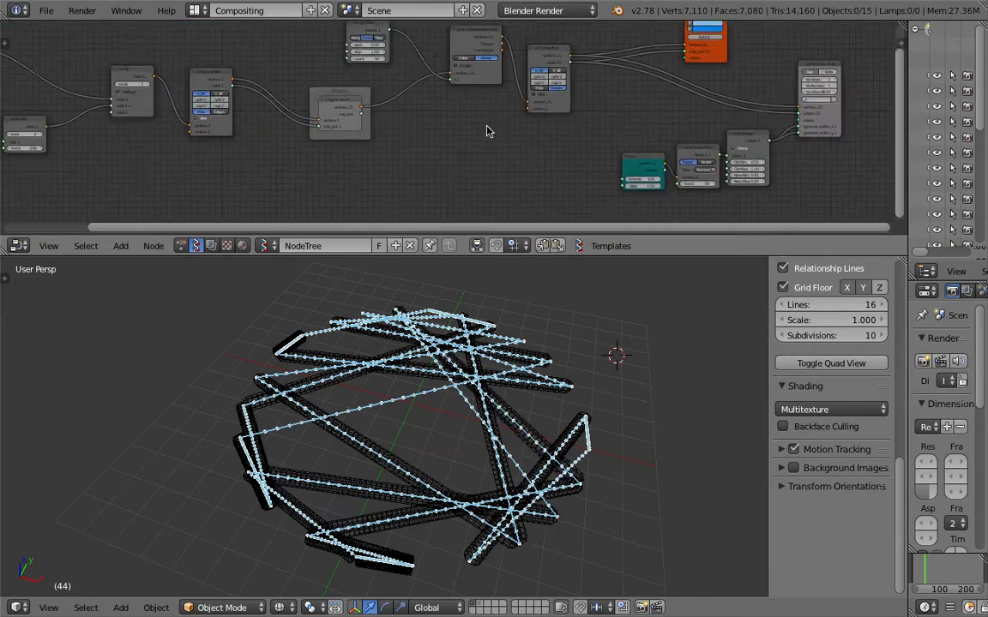
scroll(549, 126, up, 2)
middle_drag(578, 122, 571, 157)
mouse_move(454, 446)
middle_down()
mouse_move(413, 421)
mouse_move(420, 437)
mouse_move(480, 448)
middle_up()
key(z)
key(z)
scroll(458, 428, down, 2)
middle_drag(453, 160, 436, 126)
middle_drag(525, 399, 528, 362)
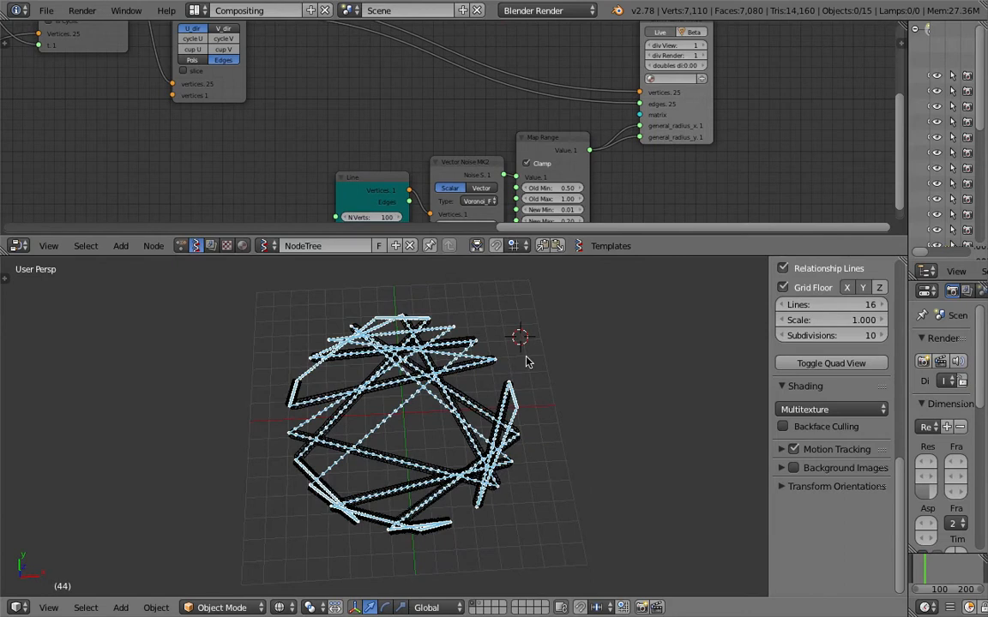
Enlarge the node editor and spread the Circle, List Shuffle and List Zip nodes away from the first UV Connection
middle_drag(419, 155, 754, 147)
middle_drag(125, 72, 476, 73)
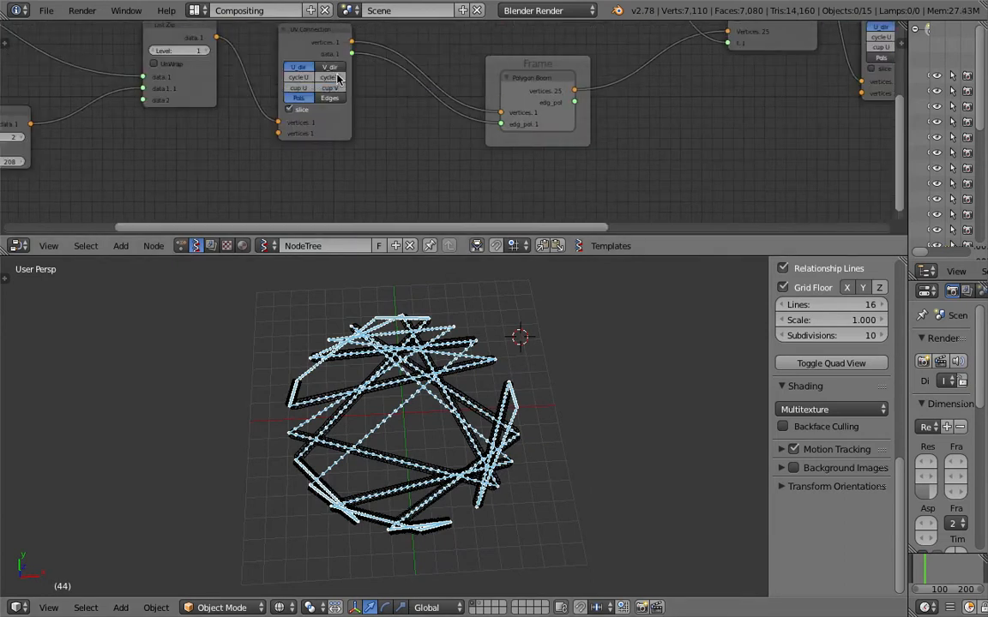
middle_drag(337, 82, 401, 87)
scroll(501, 198, down, 2)
drag(508, 257, 508, 325)
middle_drag(309, 140, 578, 162)
drag(264, 76, 173, 76)
drag(378, 193, 252, 176)
drag(540, 120, 374, 60)
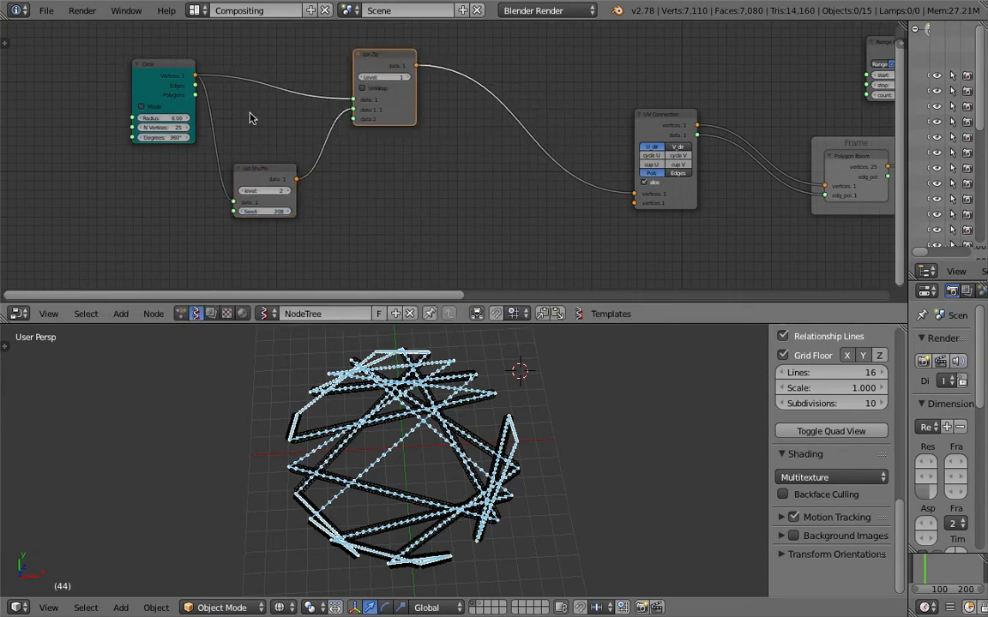
drag(190, 103, 96, 76)
Save the scene over the existing blend file
scroll(322, 178, down, 1)
middle_drag(365, 193, 353, 159)
key(ctrl+s)
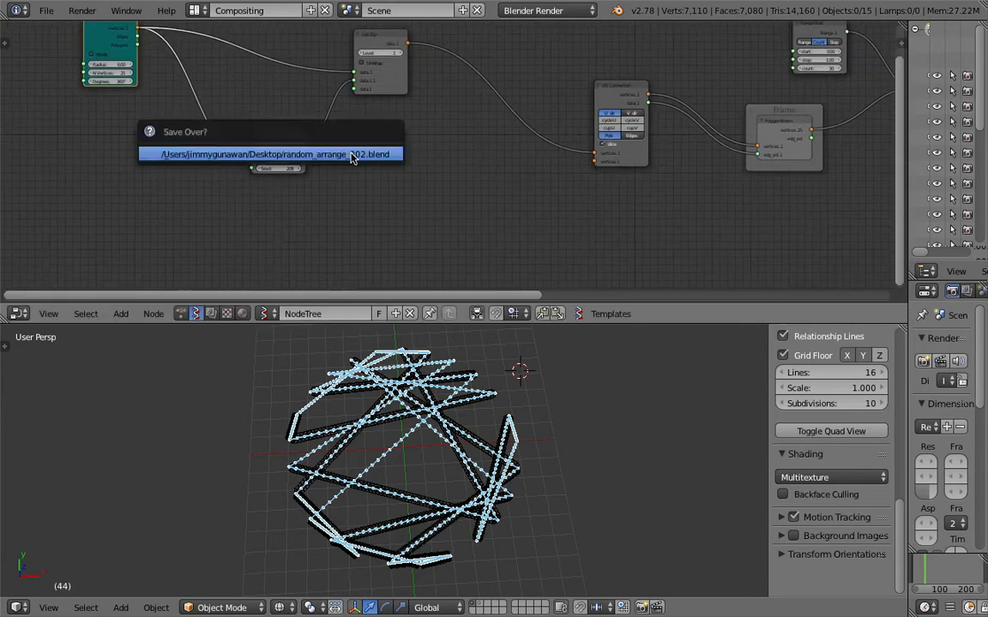
click(352, 159)
Add a Line node, place it below List Shuffle, and shift List Zip aside to make room
scroll(393, 183, down, 1)
middle_drag(388, 194, 383, 197)
key(shift+a)
click(380, 192)
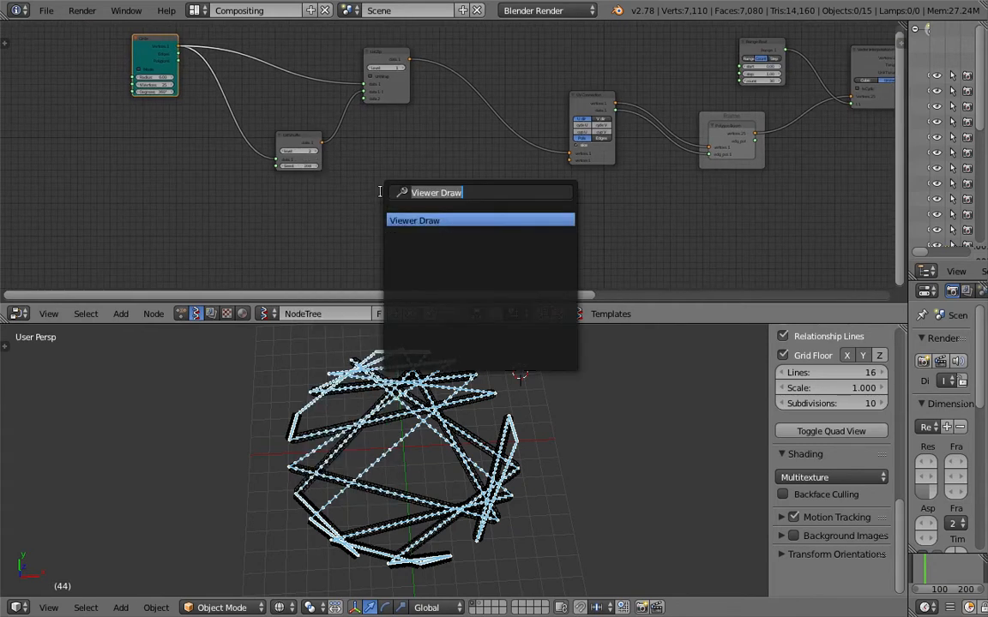
text(line)
key(Return)
click(385, 188)
drag(391, 192, 359, 195)
scroll(395, 204, up, 1)
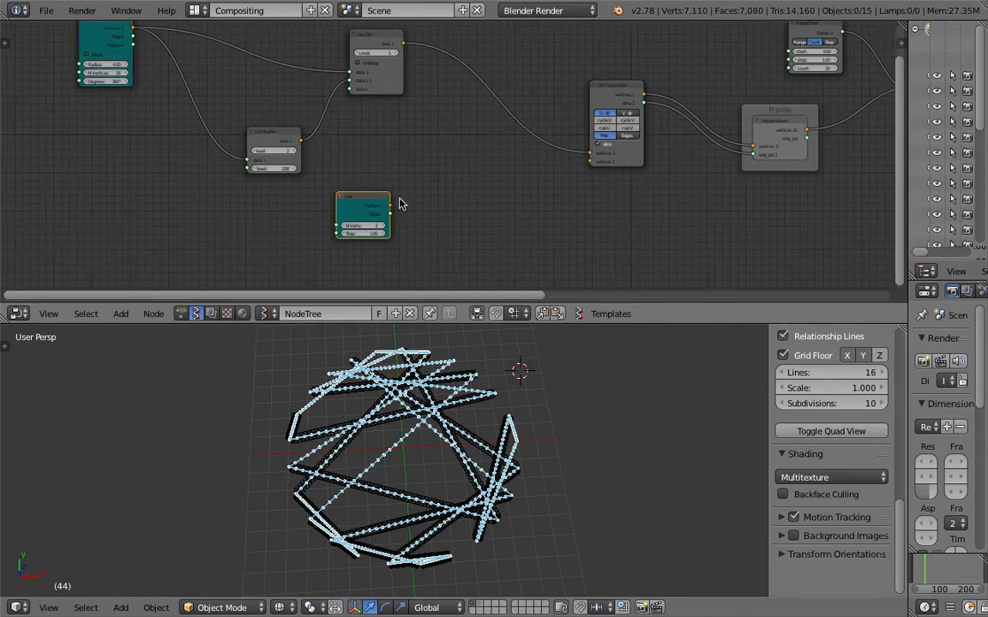
drag(375, 83, 422, 59)
drag(359, 201, 270, 210)
Duplicate the List Zip node below the original and connect the Line node's vertices to the copy's first data input
click(403, 45)
key(shift+d)
click(454, 180)
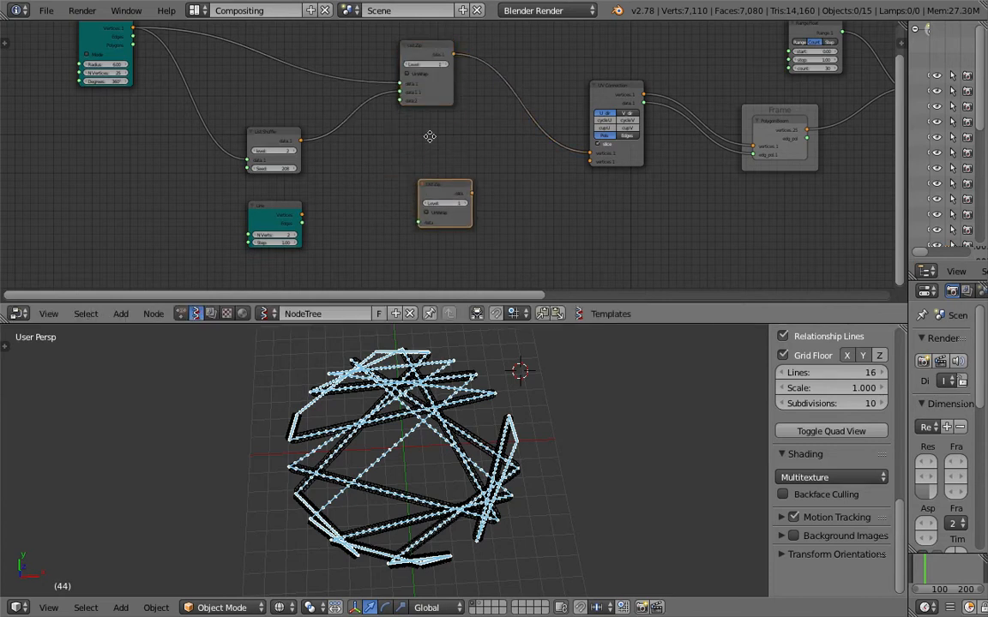
middle_drag(418, 159, 433, 130)
drag(314, 188, 415, 207)
middle_drag(414, 206, 417, 185)
Duplicate the Line node directly below itself and move the copied List Zip farther from the two Line nodes
drag(294, 161, 252, 159)
key(shift+d)
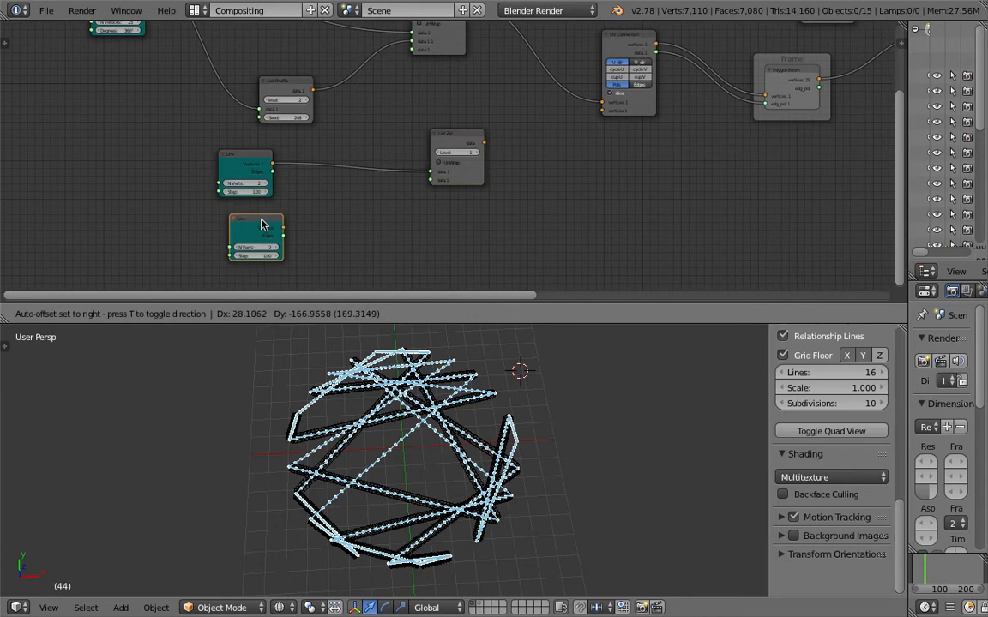
click(257, 224)
middle_drag(212, 163, 233, 143)
scroll(228, 155, up, 1)
drag(496, 152, 535, 156)
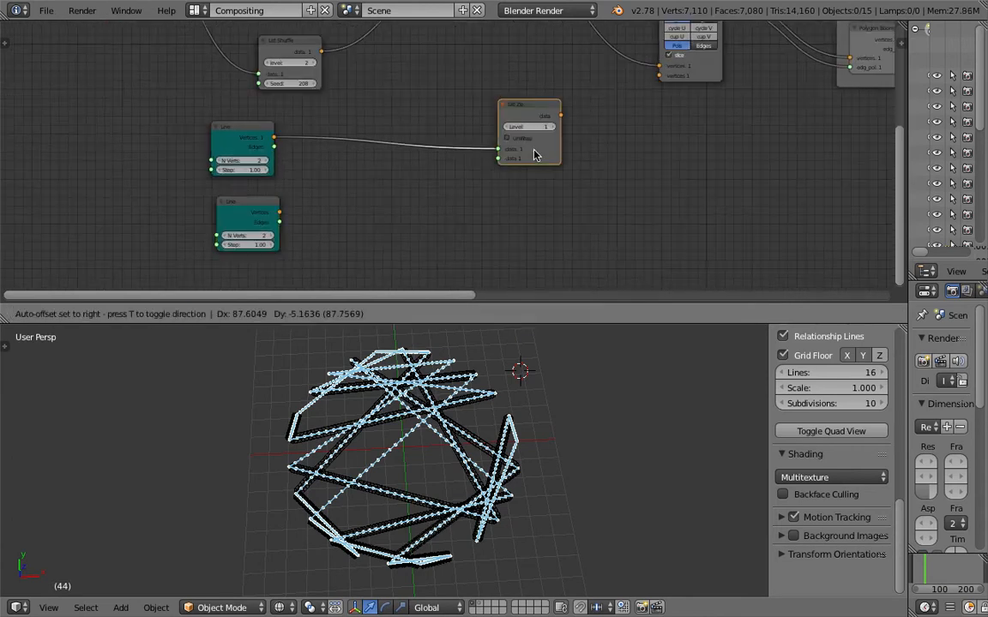
Add a Viewer Draw node below the copied List Zip and connect the first Line node's vertices to its vertices input
scroll(292, 188, up, 1)
scroll(453, 187, down, 2)
key(shift+a)
click(435, 194)
text(vi)
key(Return)
click(437, 197)
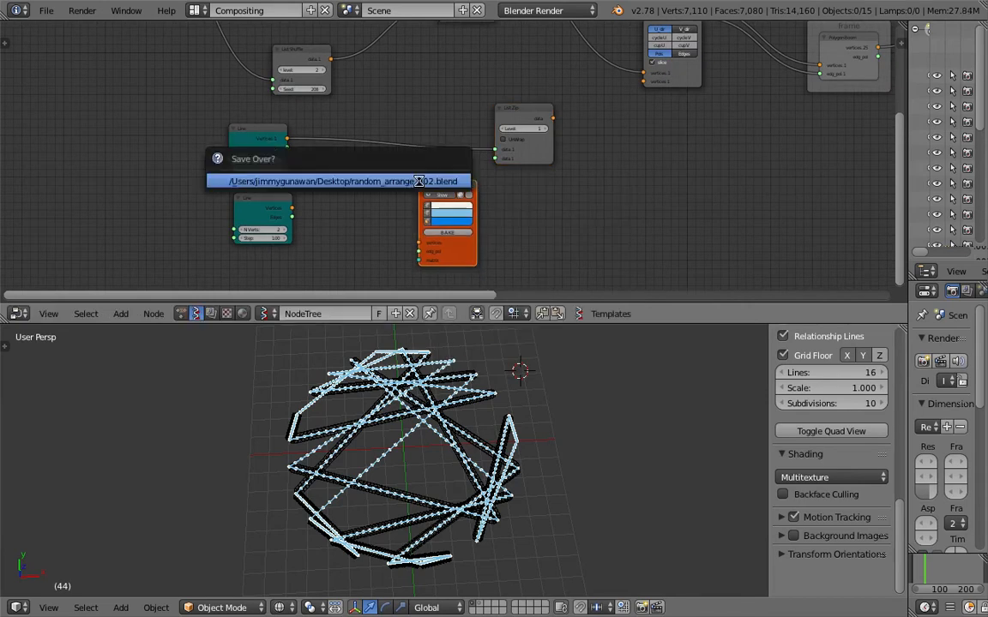
drag(287, 147, 426, 243)
Turn off the display of the original Viewer Draw node at the end of the tree
scroll(723, 172, down, 8)
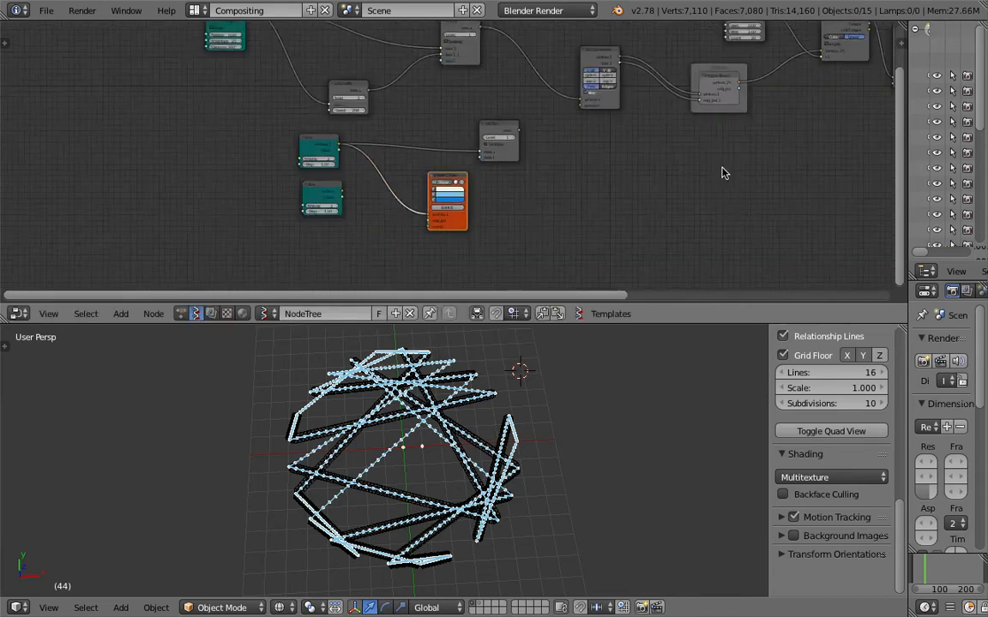
middle_drag(795, 72, 495, 205)
click(626, 165)
Set the first Line node's N Verts to 10 and nudge the new Viewer Draw node
middle_drag(264, 212, 518, 98)
scroll(375, 178, up, 8)
middle_drag(377, 182, 410, 143)
scroll(407, 143, up, 1)
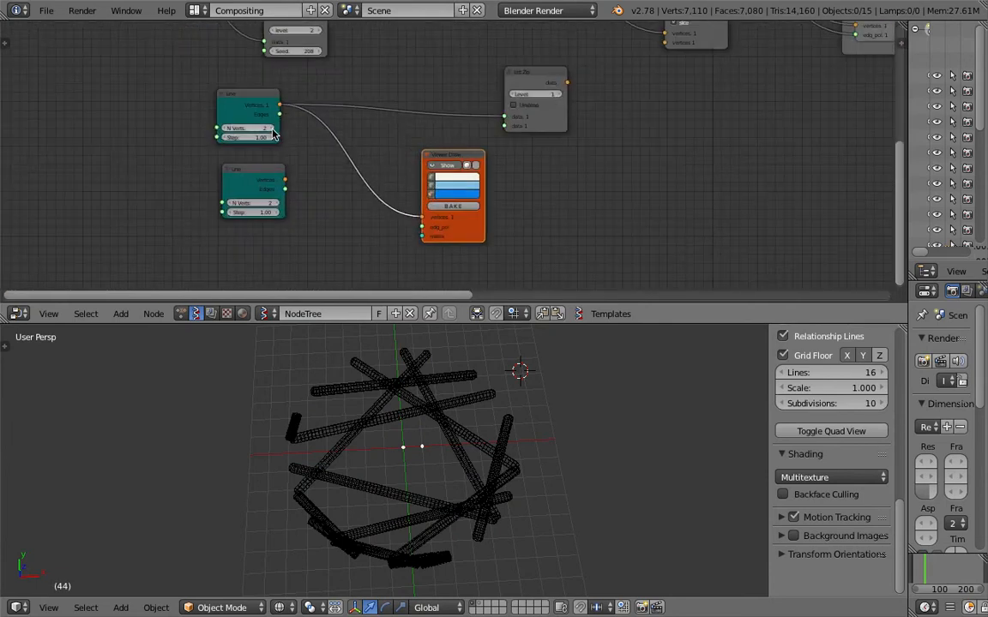
drag(249, 128, 267, 128)
drag(452, 158, 443, 155)
scroll(230, 121, up, 2)
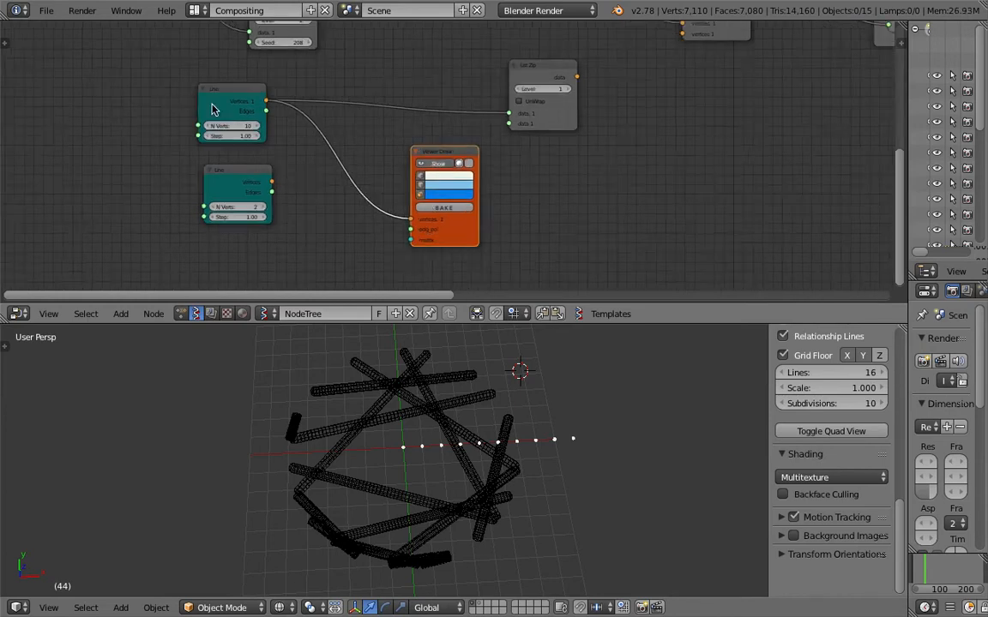
Move the second Line node and the new Viewer Draw apart to clear space between them
drag(208, 171, 158, 181)
middle_drag(259, 198, 275, 167)
drag(461, 128, 559, 132)
drag(171, 153, 171, 179)
middle_drag(257, 168, 260, 159)
Add a Vector Math MK2 node beside the second Line node and set its function to Add
key(shift+a)
click(279, 158)
text(vector m)
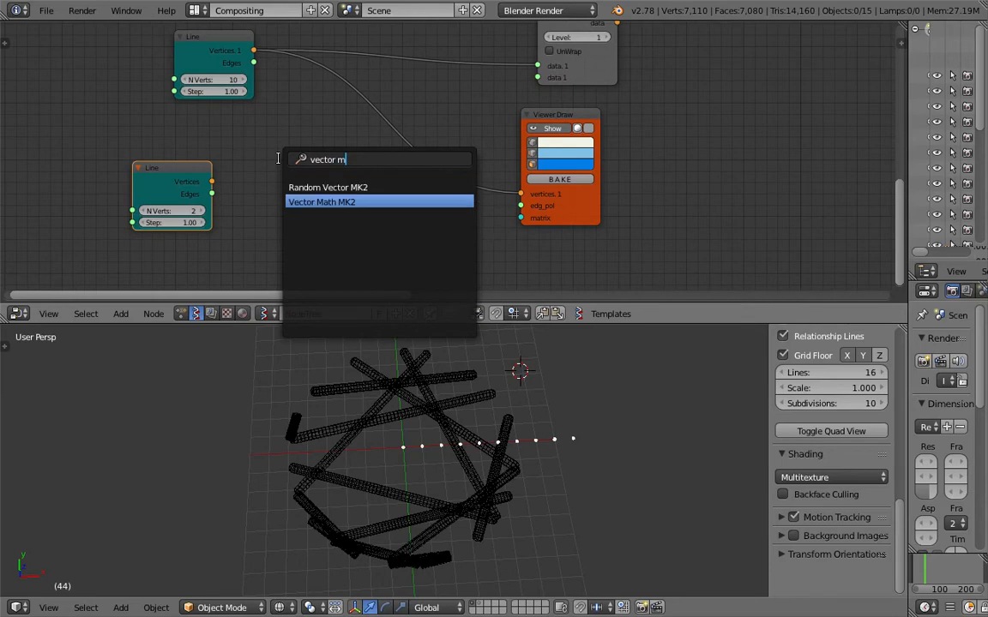
click(324, 202)
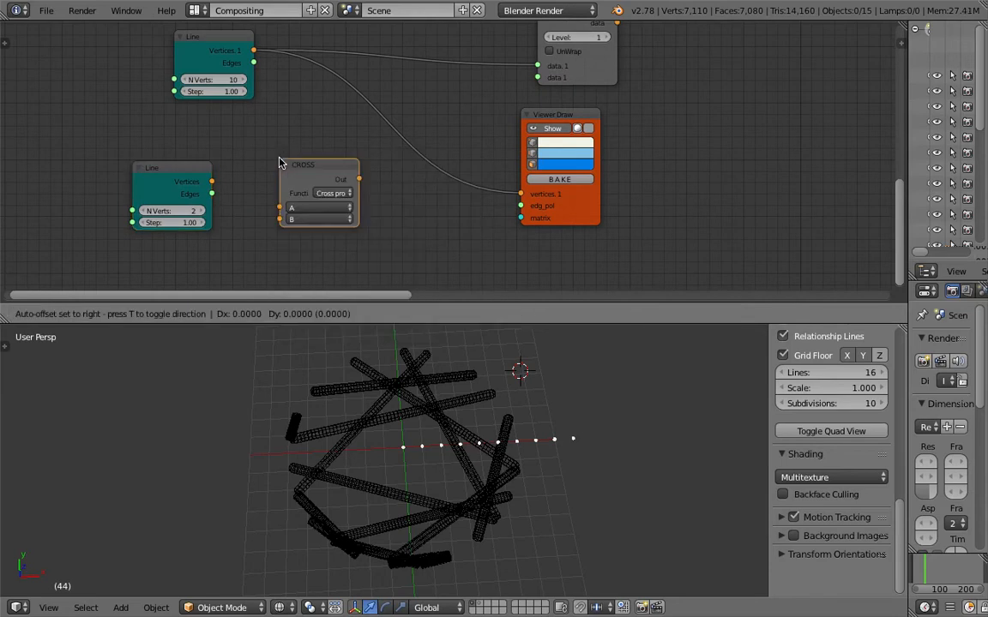
click(337, 189)
click(337, 189)
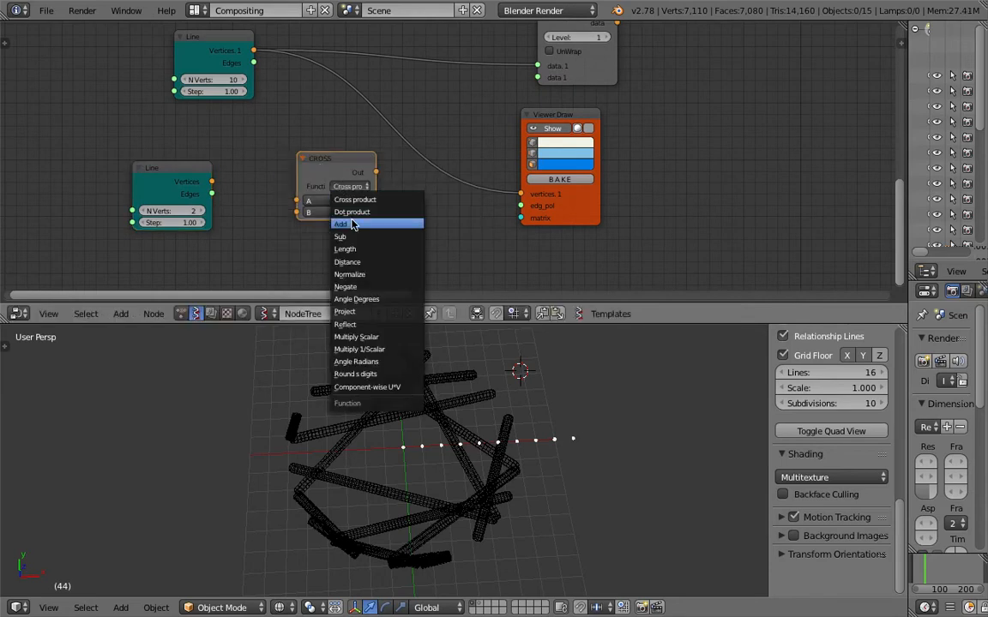
click(353, 223)
Connect the first Line node's vertices to the Add node's A input and its output to the new Viewer Draw's vertices
drag(247, 68, 300, 202)
click(323, 214)
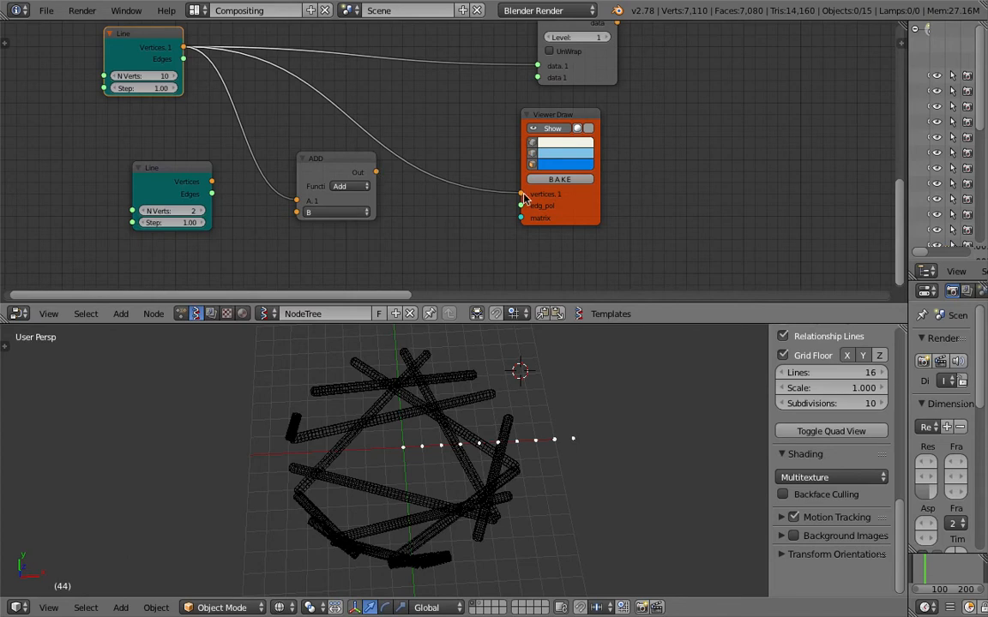
drag(377, 172, 520, 194)
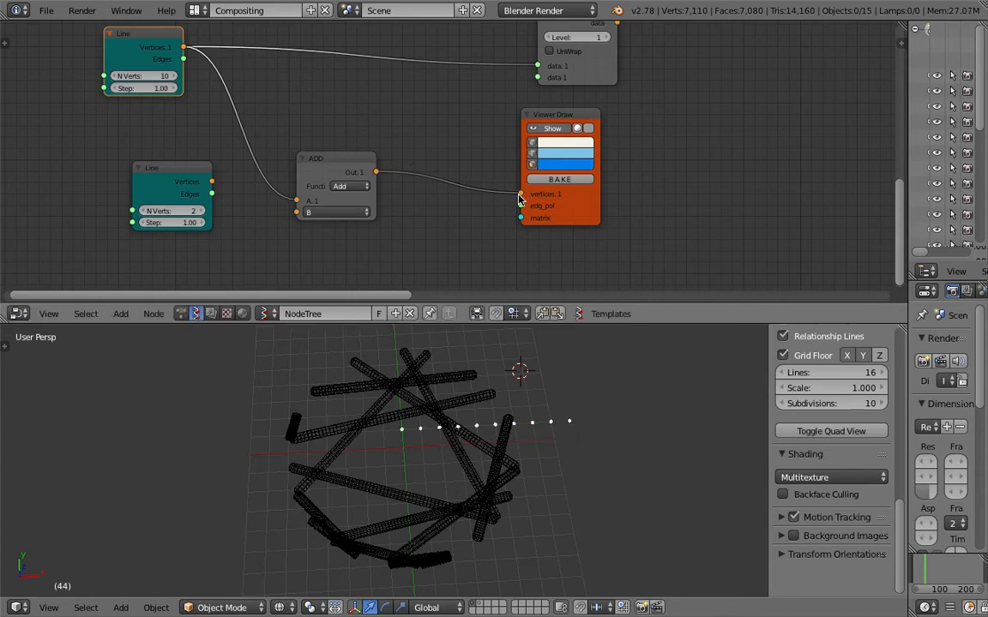
click(346, 213)
Add a Vector In node and place it below the second Line node
key(shift+a)
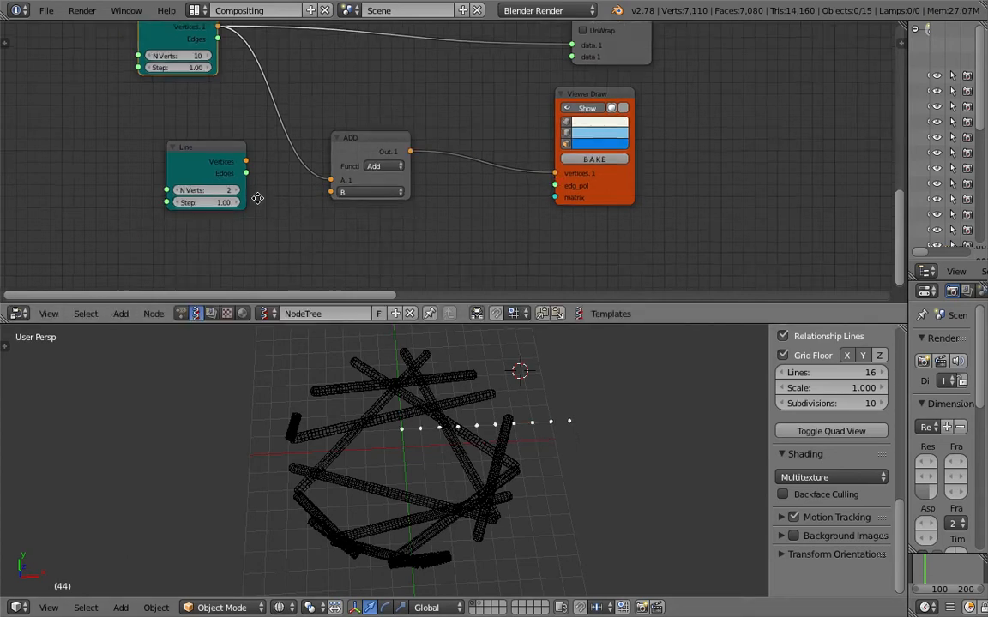
click(274, 220)
text(vec)
click(297, 264)
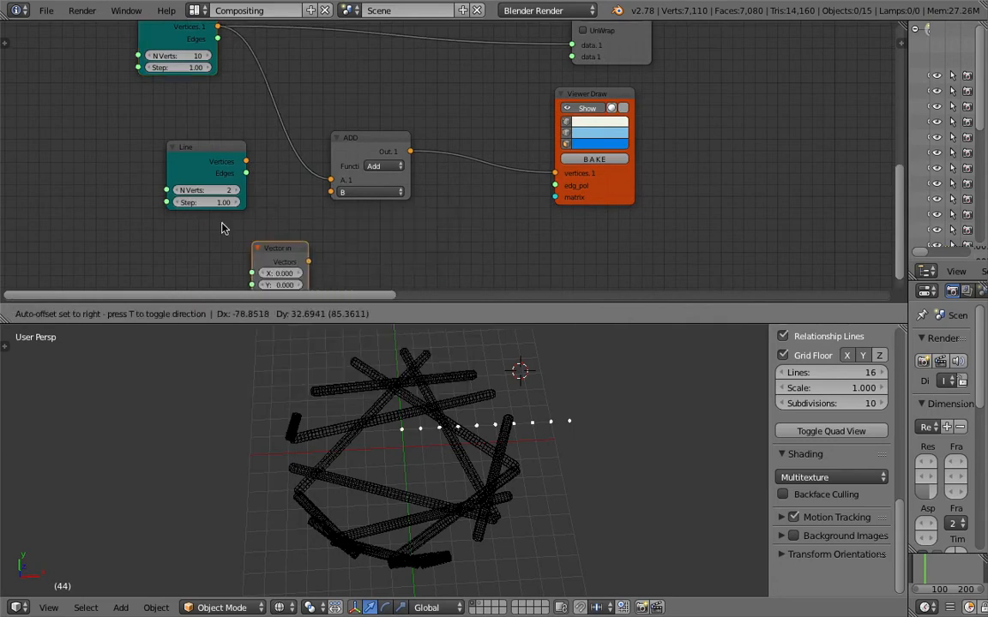
click(221, 227)
key(ctrl+s)
click(221, 227)
Connect the Vector In node to the Add node's B input and set its Y to 6.450
drag(276, 244, 330, 193)
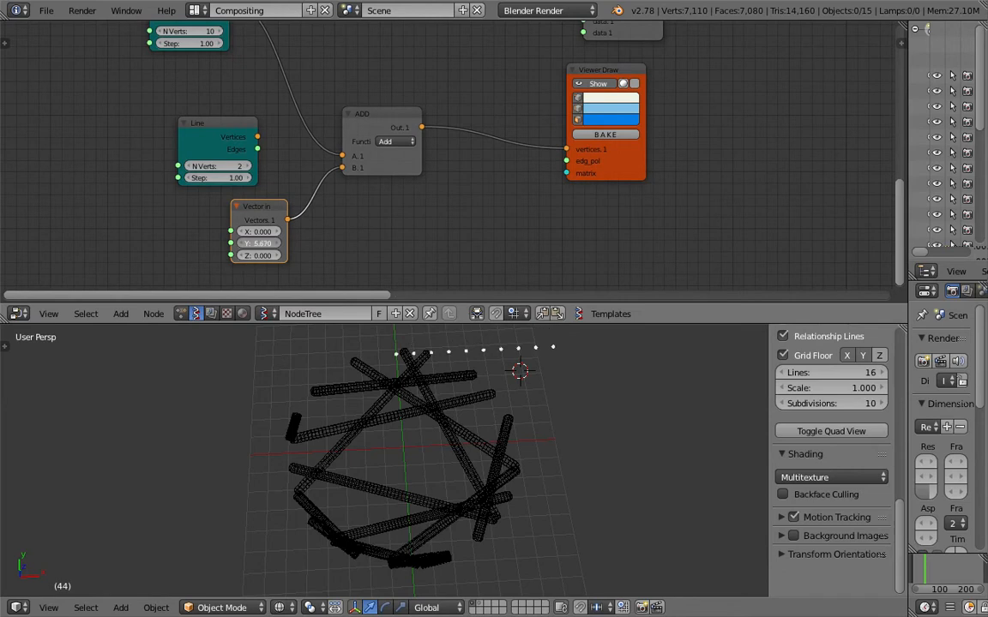
drag(259, 244, 268, 244)
scroll(516, 403, down, 3)
shift+middle_drag(504, 407, 475, 429)
scroll(474, 427, up, 2)
key(ctrl+s)
click(471, 422)
scroll(478, 409, up, 2)
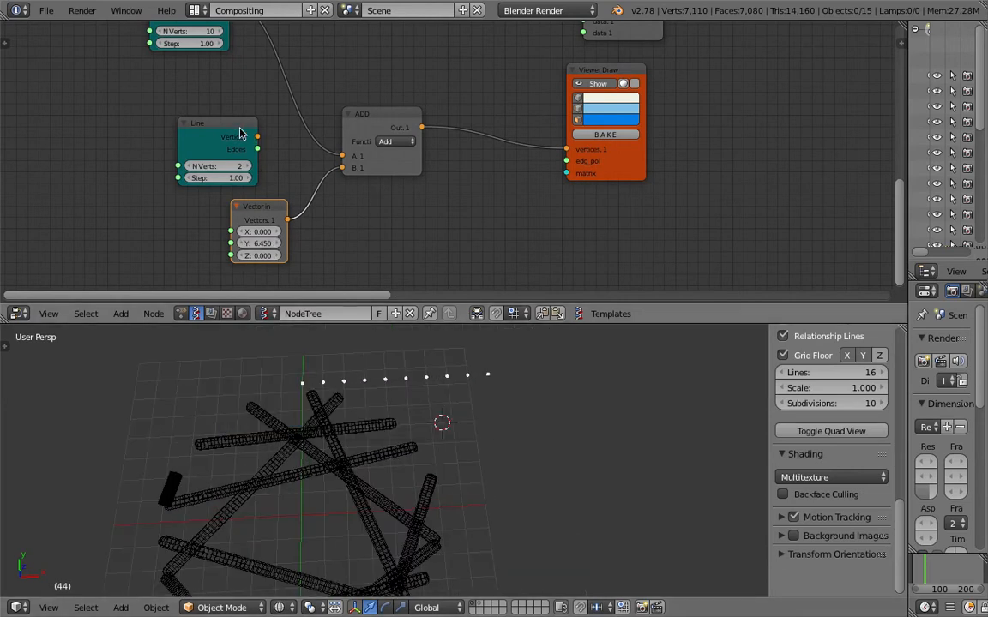
Connect the Add node's output to the copied List Zip's second data input and move the neighbouring Line and Viewer Draw nodes apart
drag(239, 129, 194, 126)
scroll(325, 114, down, 3)
middle_drag(328, 117, 323, 163)
drag(420, 176, 471, 150)
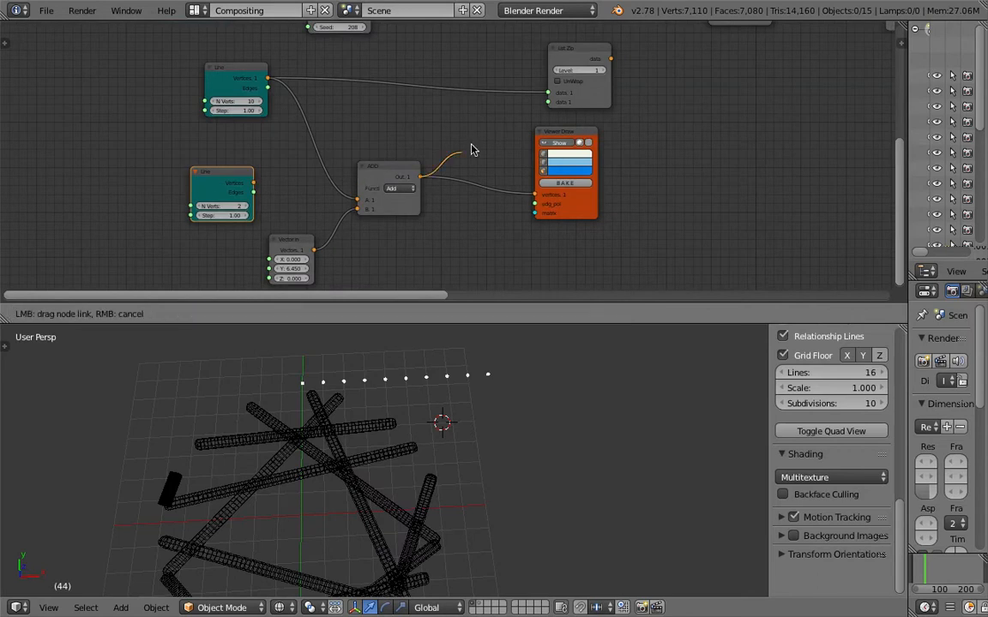
drag(552, 110, 722, 127)
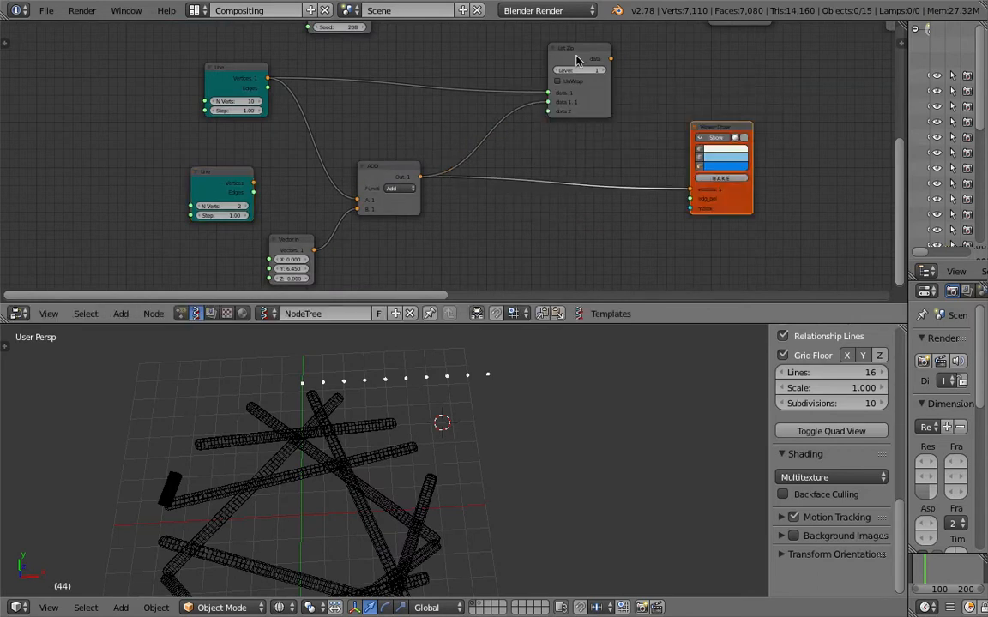
Reposition the copied List Zip and connect its data output to the first UV Connection node's vertices input
middle_drag(578, 56, 497, 108)
drag(498, 107, 459, 109)
middle_drag(458, 109, 394, 191)
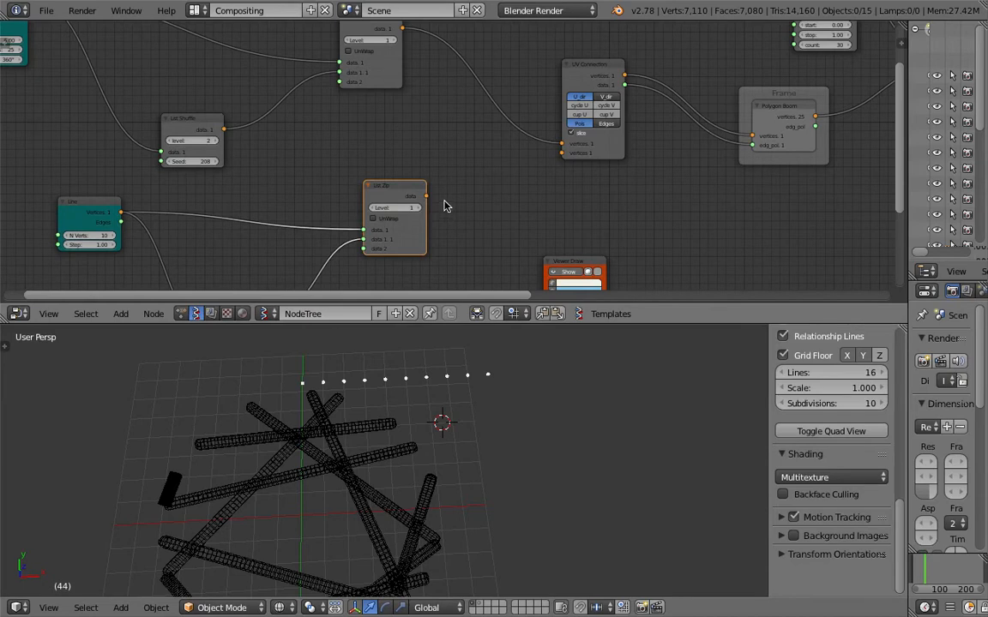
scroll(514, 232, down, 1)
middle_drag(525, 236, 463, 200)
drag(504, 218, 550, 184)
mouse_move(474, 155)
middle_down()
mouse_move(466, 193)
mouse_move(353, 205)
middle_up()
scroll(455, 191, down, 3)
scroll(343, 210, up, 1)
drag(283, 220, 311, 218)
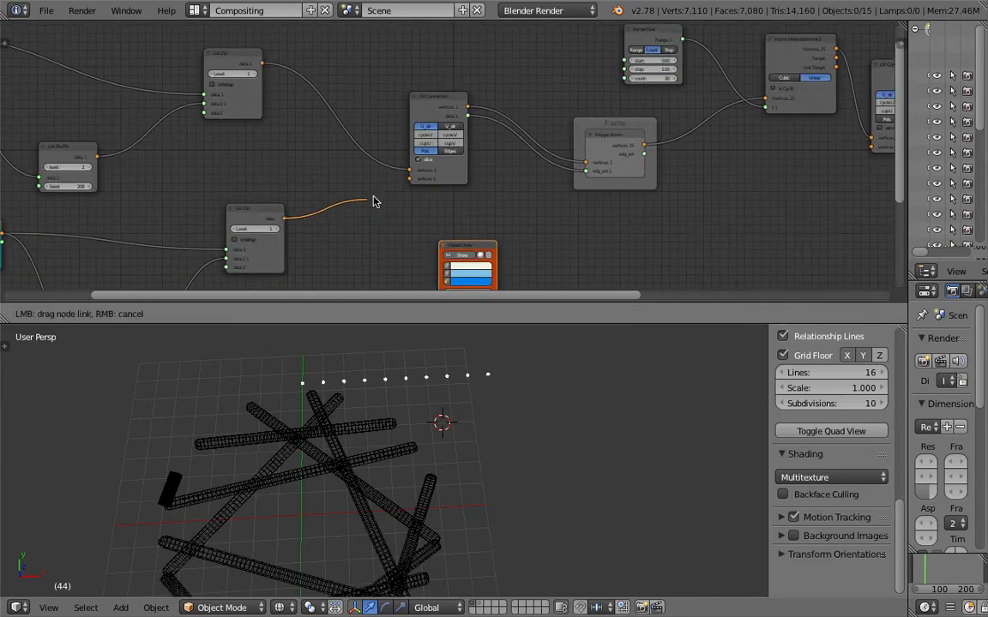
drag(407, 173, 409, 172)
Move the new Viewer Draw node out from below the UV Connection to beyond the Polygon Boom frame
middle_drag(516, 123, 415, 125)
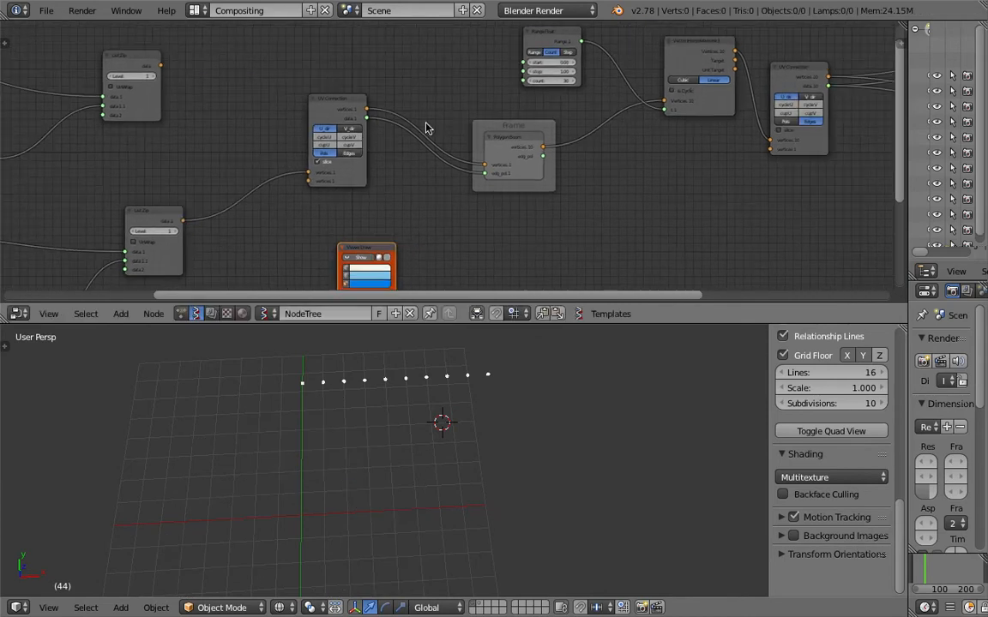
middle_drag(494, 124, 469, 105)
mouse_move(331, 231)
mouse_down()
mouse_move(571, 223)
mouse_move(656, 197)
mouse_up()
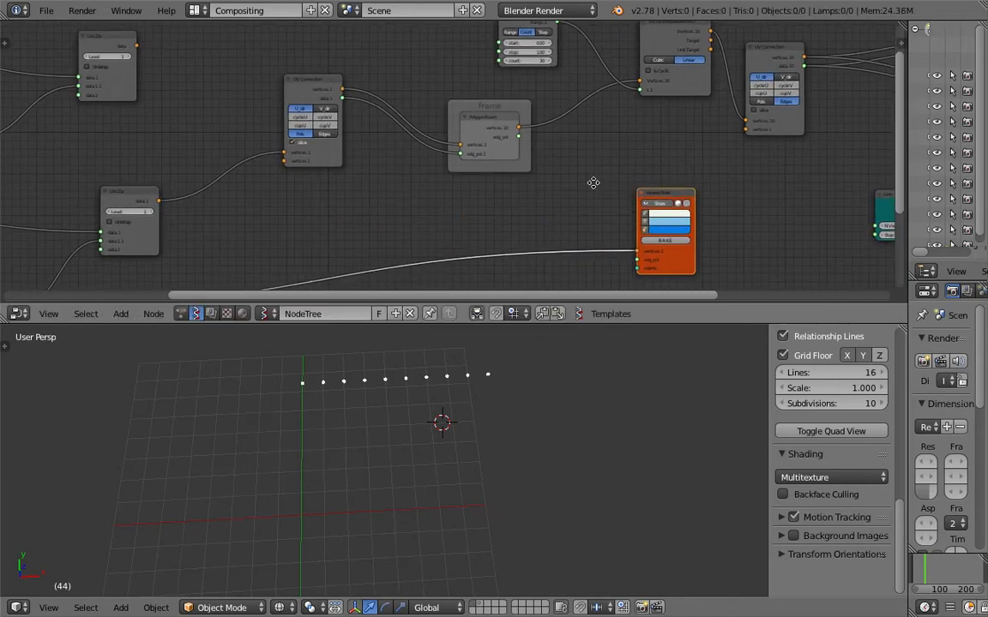
Examine the zipped strands in the viewport and trace the node chain that produces them
middle_drag(593, 181, 327, 188)
middle_drag(510, 165, 331, 218)
key(ctrl+s)
click(451, 461)
key(ctrl+s)
click(604, 457)
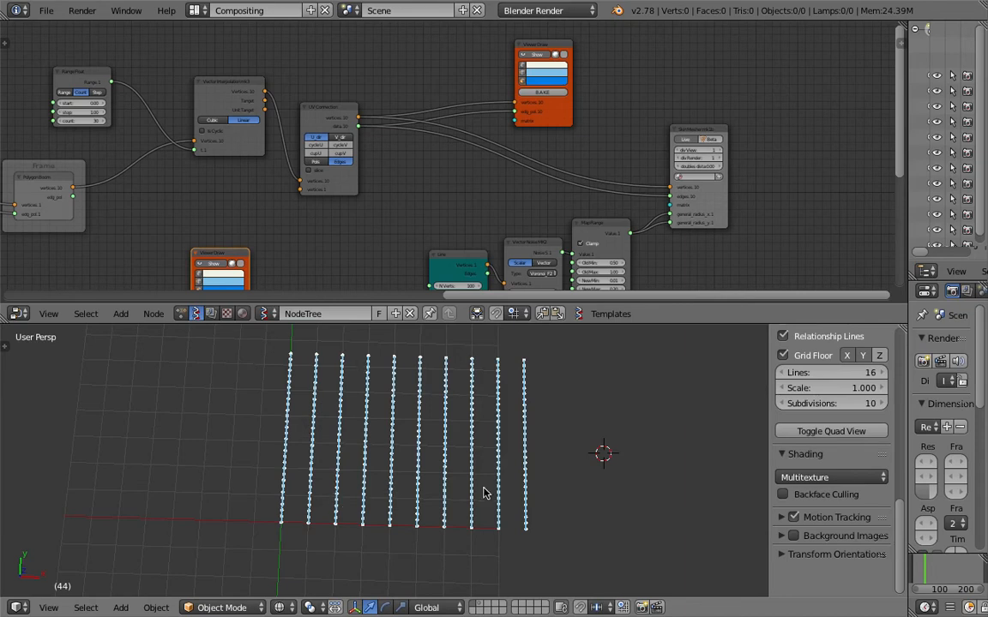
middle_drag(484, 493, 517, 446)
click(512, 442)
scroll(441, 161, down, 3)
middle_drag(158, 187, 427, 141)
scroll(414, 167, down, 2)
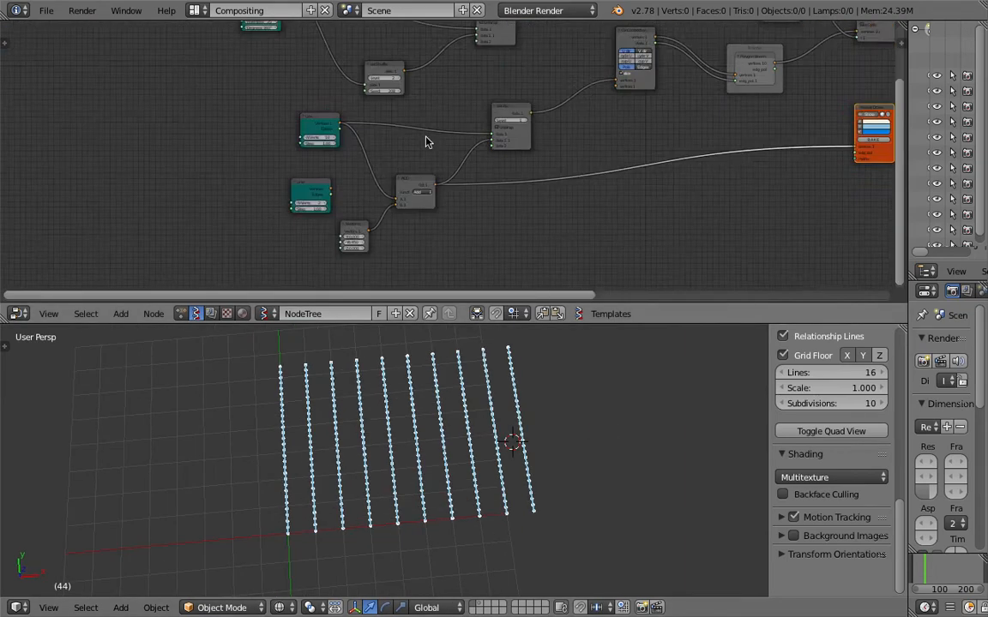
Move the unconnected Line node aside and set the first Line's N Verts to 15 and Step to 1.21
scroll(394, 193, up, 4)
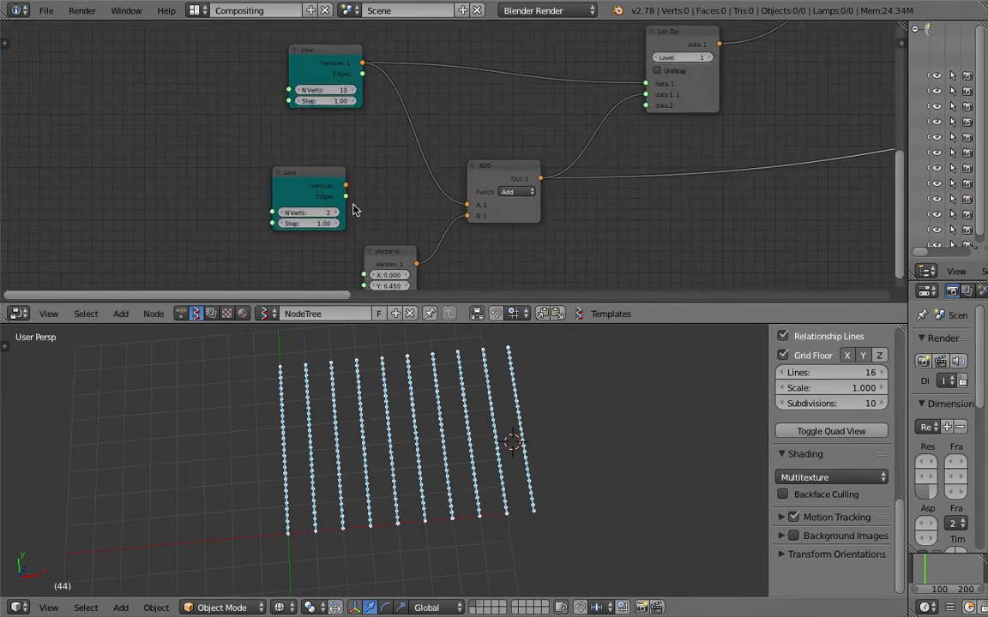
drag(285, 180, 171, 175)
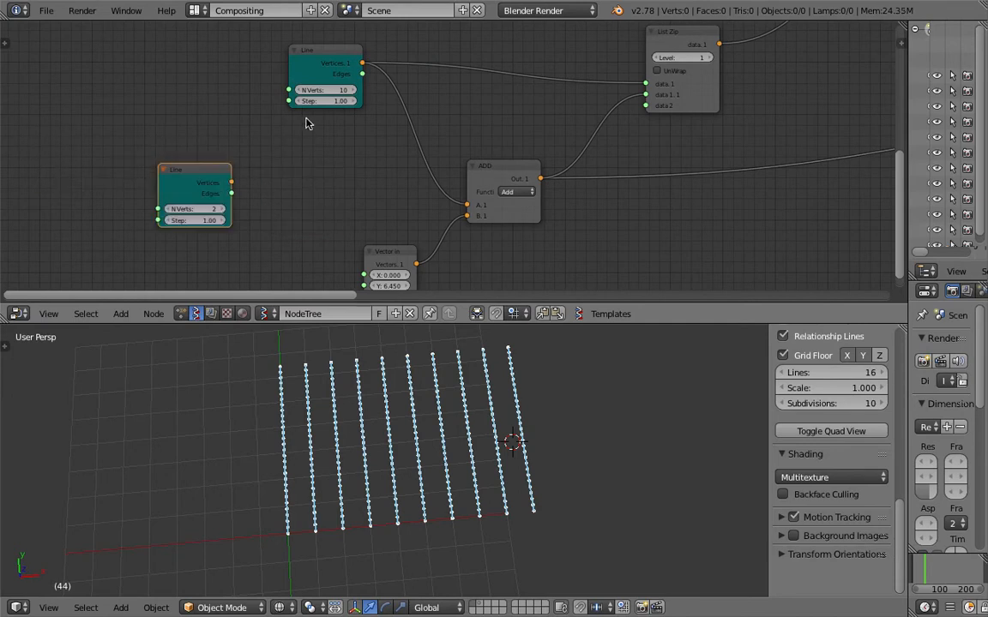
click(353, 91)
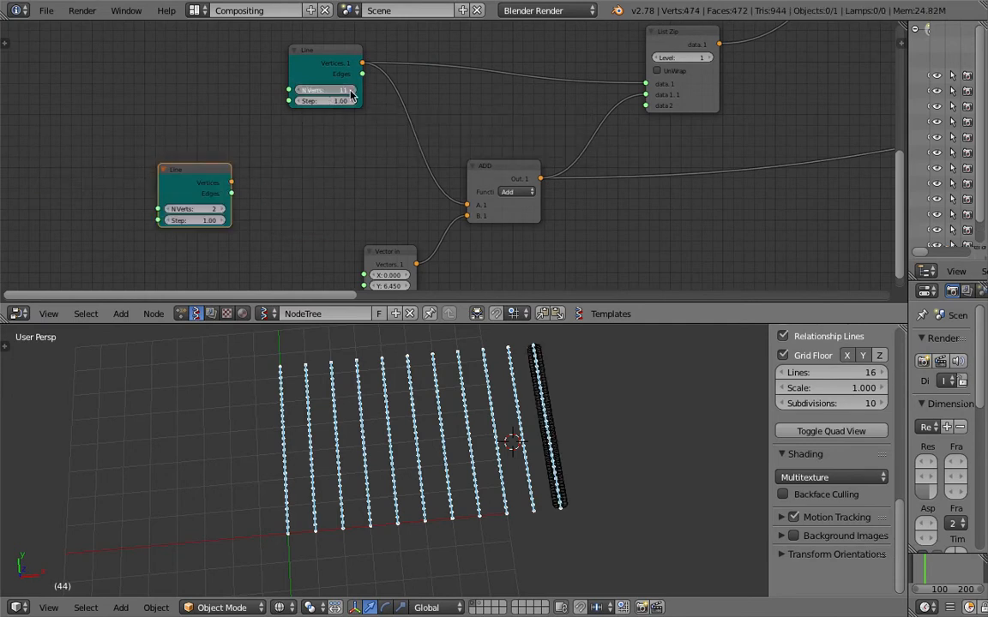
click(352, 91)
click(352, 91)
click(352, 91)
click(353, 91)
mouse_move(339, 102)
mouse_down()
mouse_move(329, 102)
mouse_move(355, 102)
mouse_up()
click(339, 103)
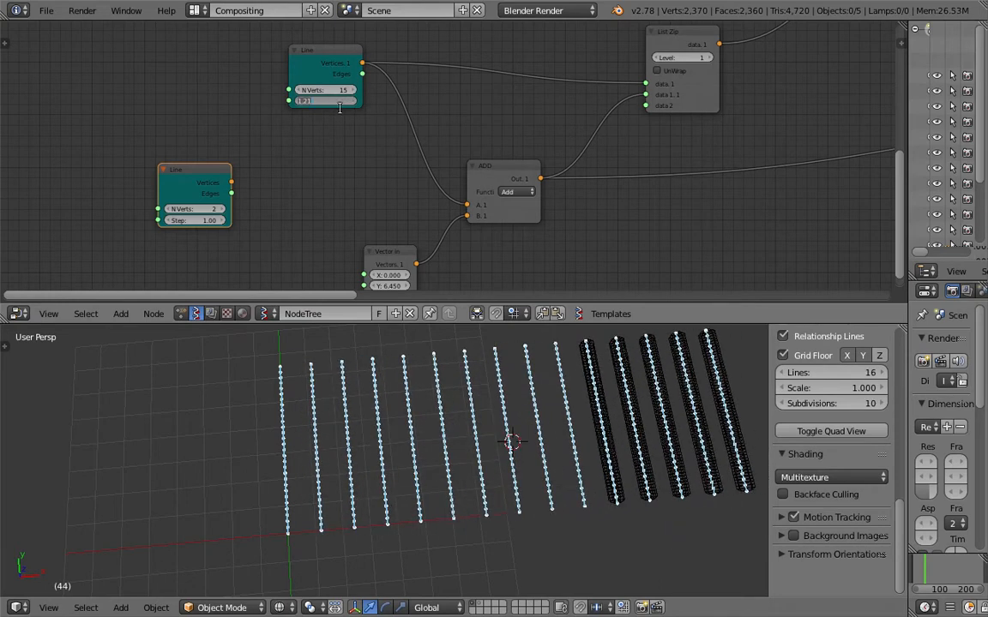
middle_drag(345, 135, 311, 139)
key(ctrl+s)
click(330, 150)
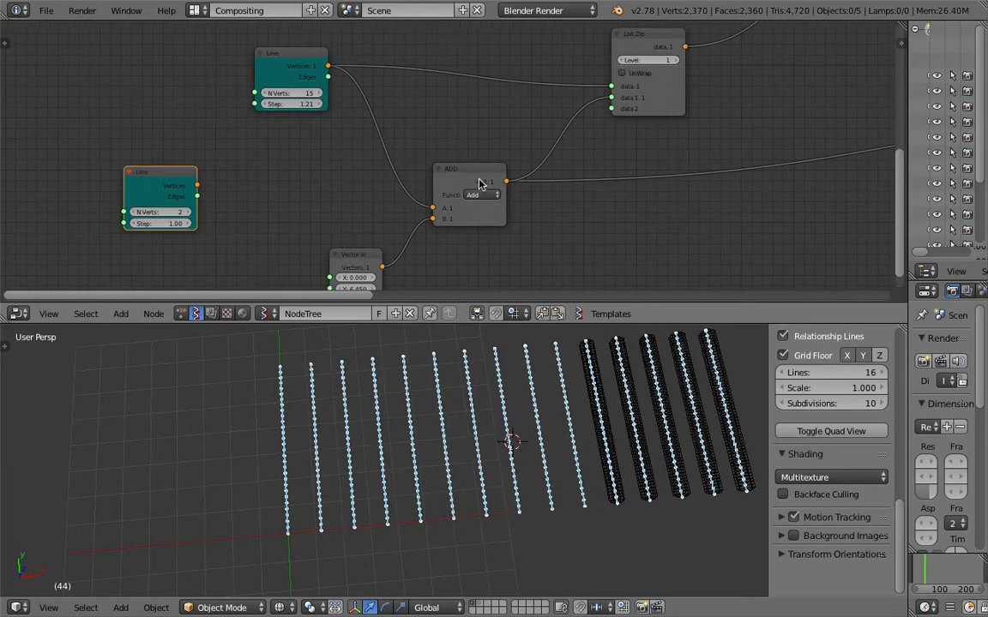
Reposition the Add node and insert a duplicate of the List Shuffle node between it and the copied List Zip
drag(480, 178, 438, 194)
middle_drag(382, 142, 302, 211)
scroll(298, 184, down, 3)
middle_drag(290, 161, 310, 214)
click(341, 126)
key(shift+d)
click(438, 244)
scroll(447, 239, up, 1)
middle_drag(449, 238, 413, 156)
scroll(413, 156, up, 1)
middle_drag(644, 433, 463, 406)
Set the copied List Shuffle's seed to 236 and display the viewport in solid shading
drag(415, 202, 489, 203)
scroll(493, 431, down, 2)
shift+middle_drag(504, 410, 514, 445)
key(z)
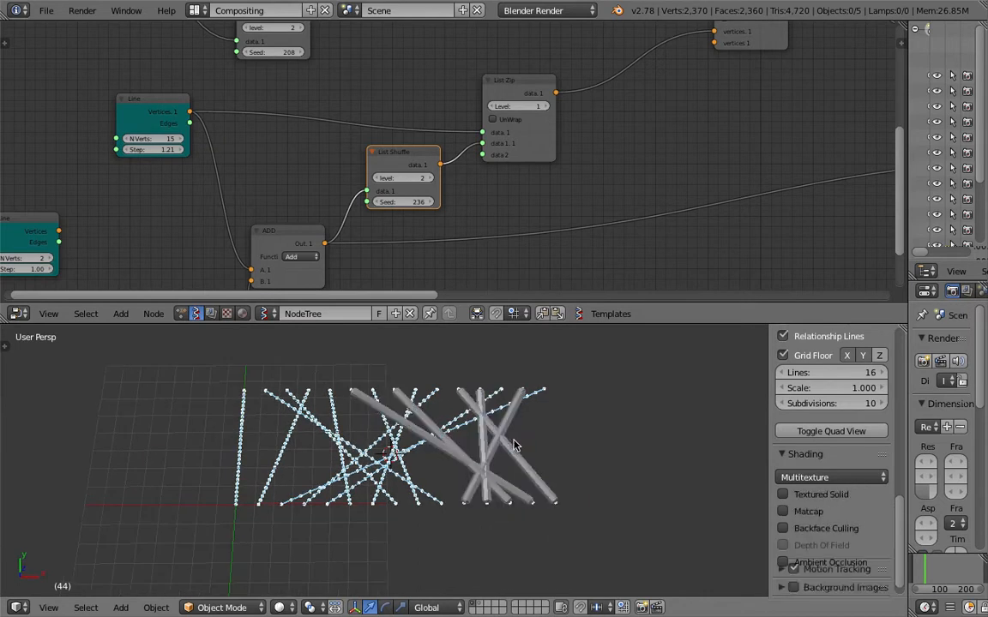
scroll(432, 420, up, 1)
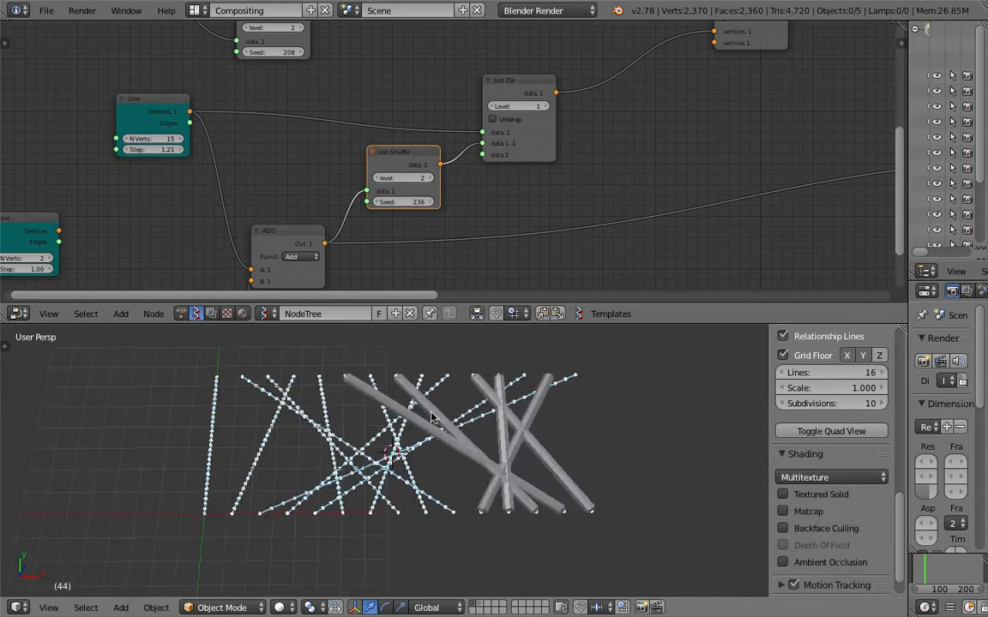
Move all objects from layer 2 to layer 1 and display layer 1
key(2)
scroll(480, 441, down, 2)
key(a)
key(a)
key(m)
key(1)
key(1)
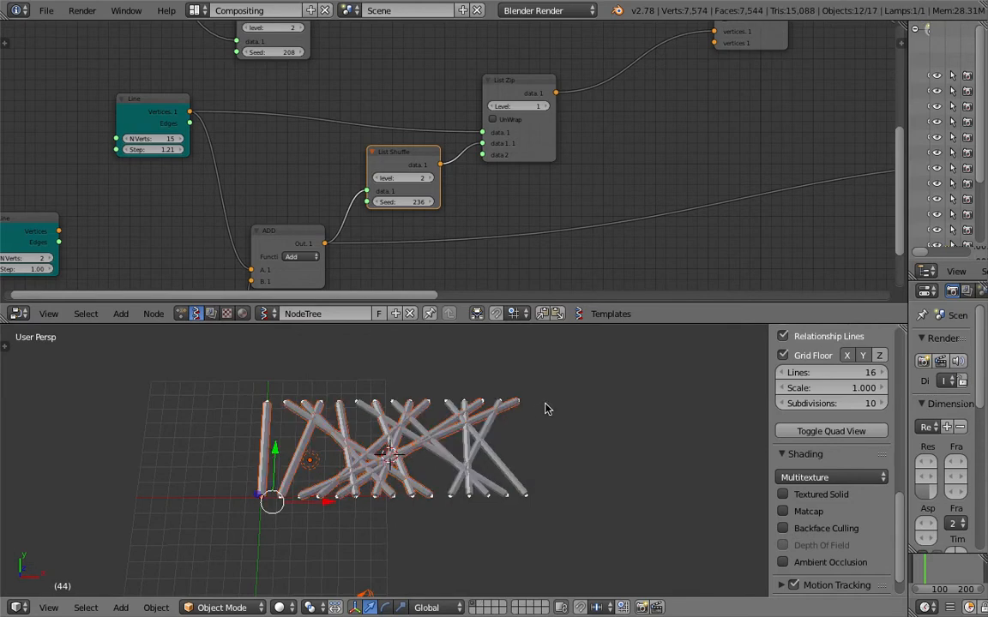
scroll(547, 409, up, 2)
key(ctrl+s)
click(548, 408)
middle_drag(539, 468, 496, 452)
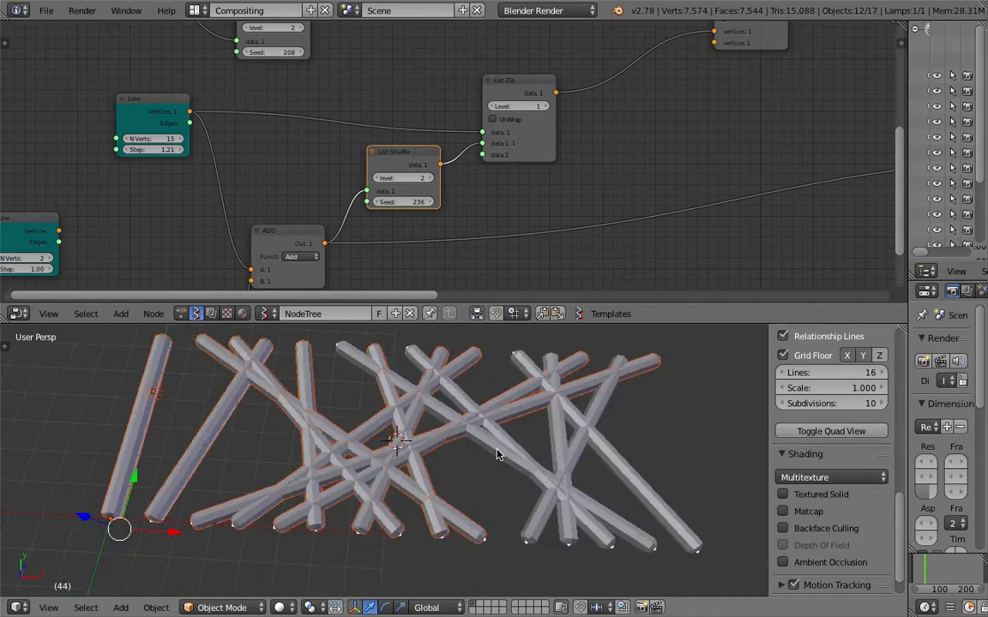
Delete the extra Viewer Draw node attached to the Add node's output
scroll(710, 142, down, 2)
middle_drag(710, 139, 439, 172)
middle_drag(738, 124, 568, 150)
key(ctrl+s)
click(567, 151)
drag(507, 162, 491, 161)
key(x)
middle_drag(624, 154, 407, 184)
Rearrange the Map Range, Vector Noise and Line nodes that feed the Skin Mesher's radius inputs
scroll(436, 185, up, 3)
middle_drag(566, 133, 517, 137)
drag(512, 178, 508, 155)
drag(396, 208, 369, 177)
drag(264, 224, 211, 191)
scroll(261, 183, down, 2)
middle_drag(278, 172, 269, 166)
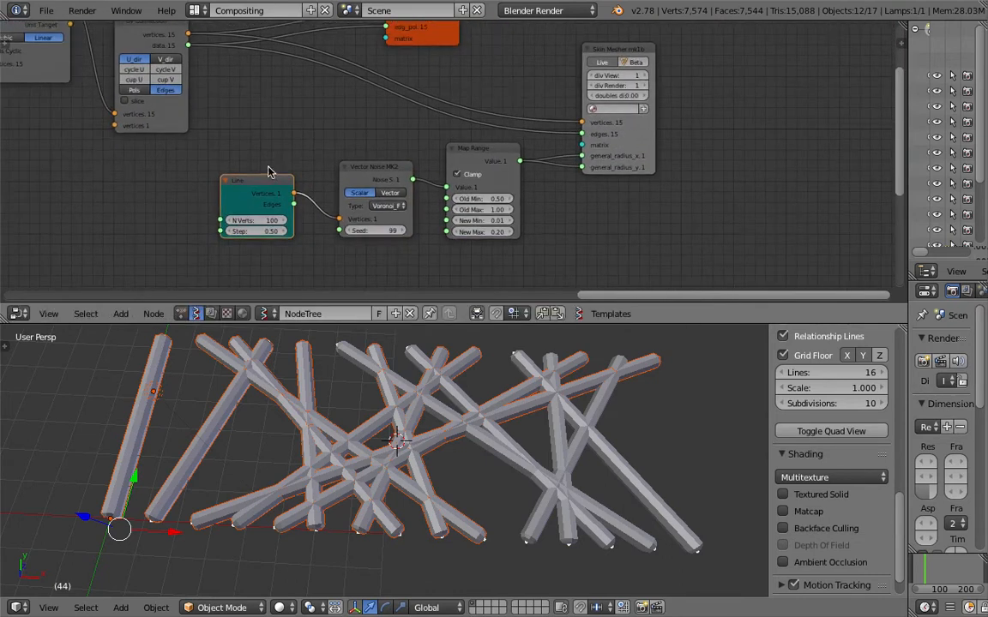
scroll(269, 171, up, 1)
middle_drag(197, 239, 317, 223)
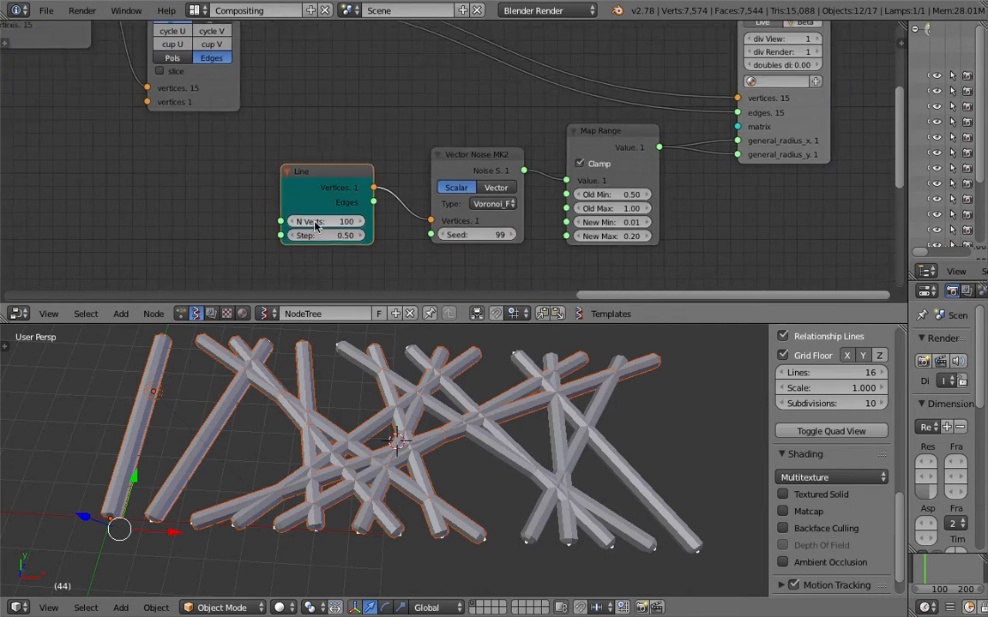
Set the Range Float node's count to 100
scroll(317, 223, down, 3)
middle_drag(267, 159, 374, 192)
scroll(364, 186, down, 4)
middle_drag(241, 140, 262, 162)
scroll(425, 240, up, 2)
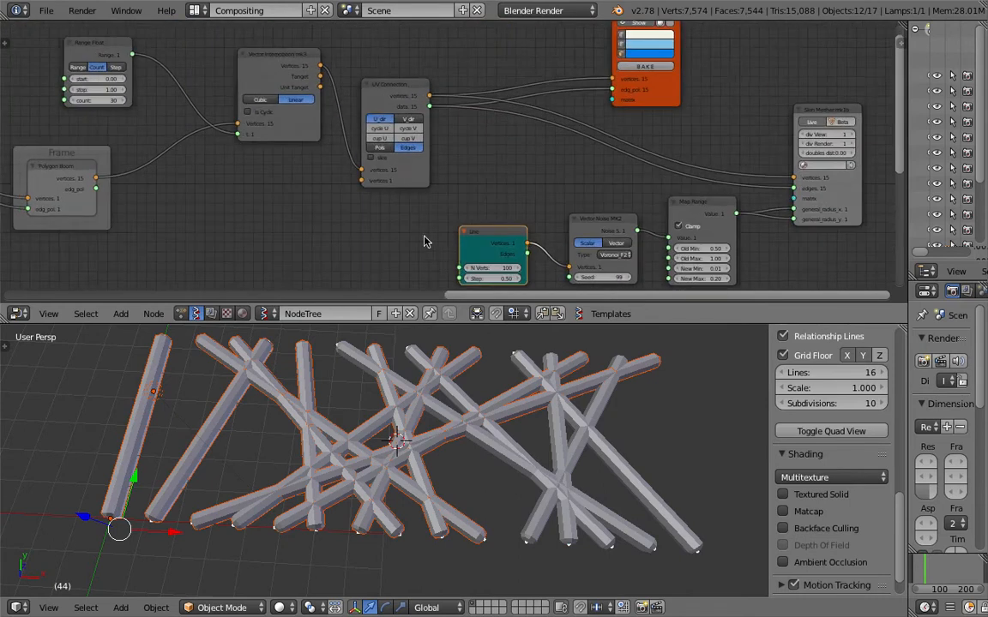
scroll(280, 196, down, 3)
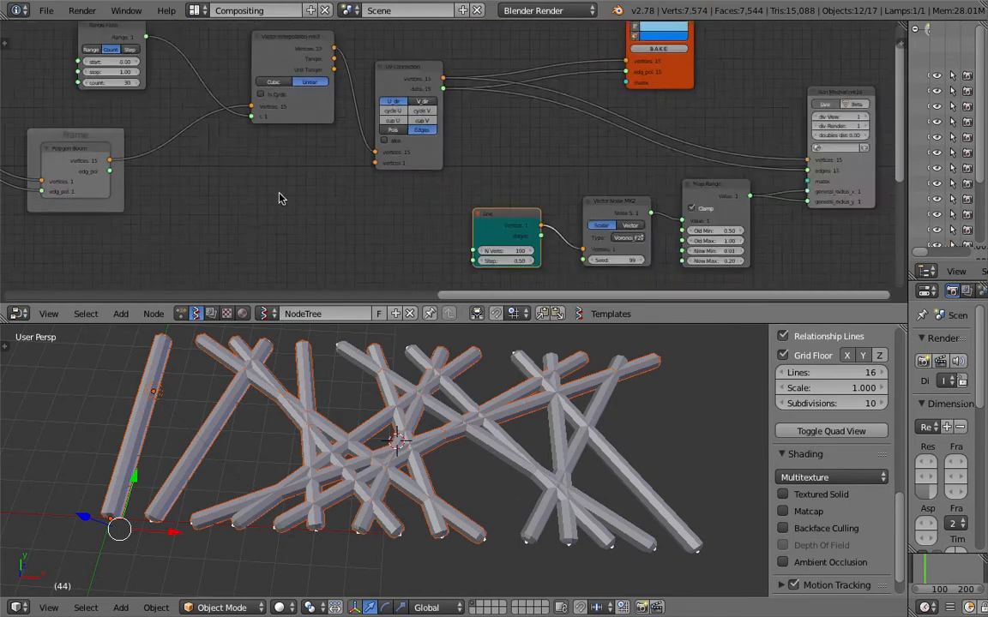
scroll(228, 124, up, 2)
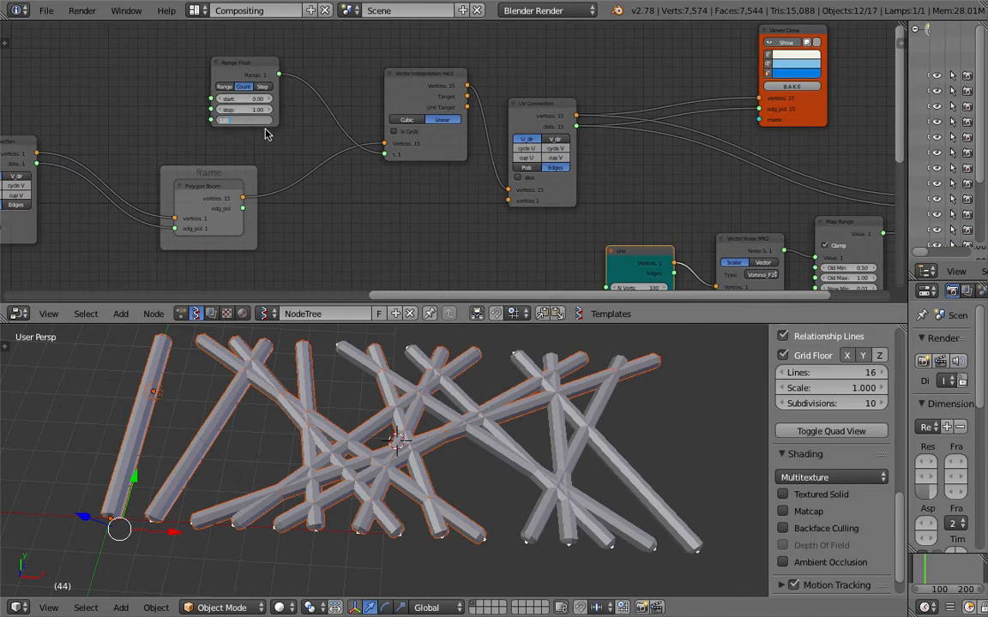
key(Return)
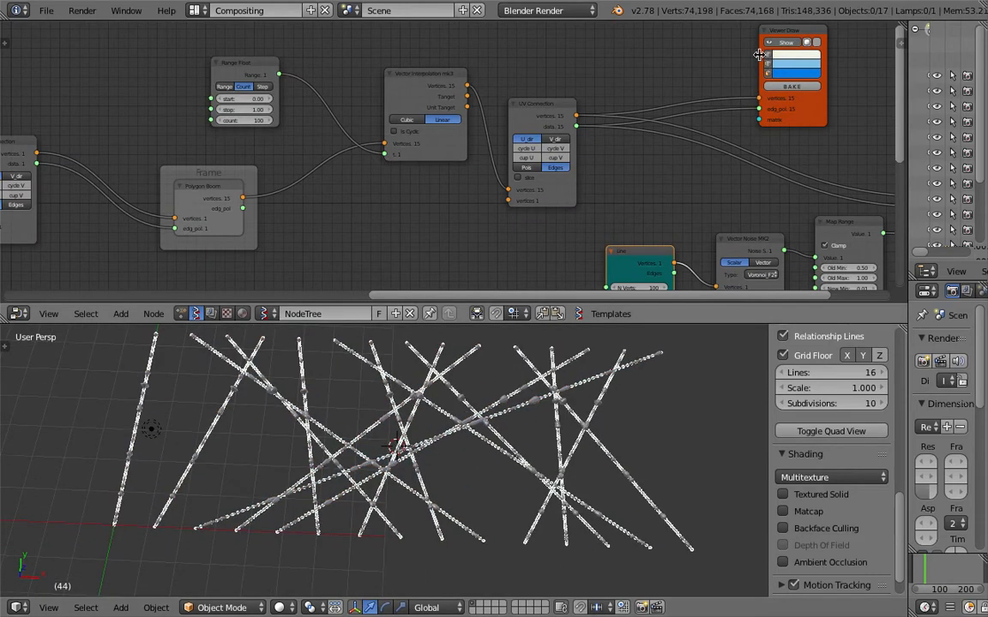
Examine the beaded strands in the viewport and the Skin Mesher node with its radius connections
scroll(592, 386, up, 3)
scroll(591, 378, down, 2)
middle_drag(780, 174, 565, 154)
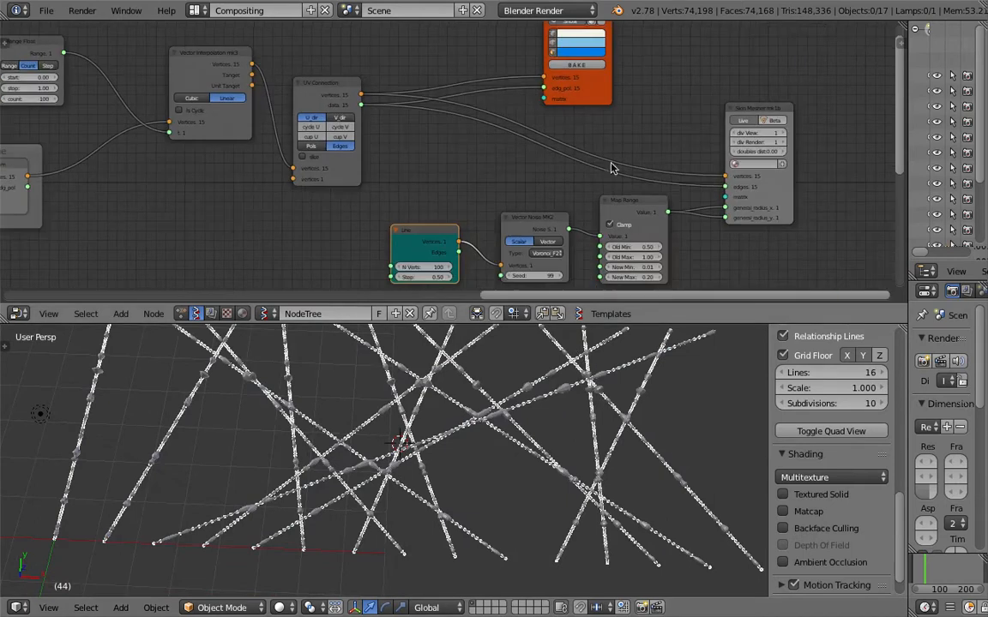
drag(746, 107, 741, 95)
middle_drag(695, 140, 523, 158)
scroll(522, 157, up, 4)
scroll(523, 158, up, 1)
scroll(457, 167, down, 4)
middle_drag(456, 167, 559, 151)
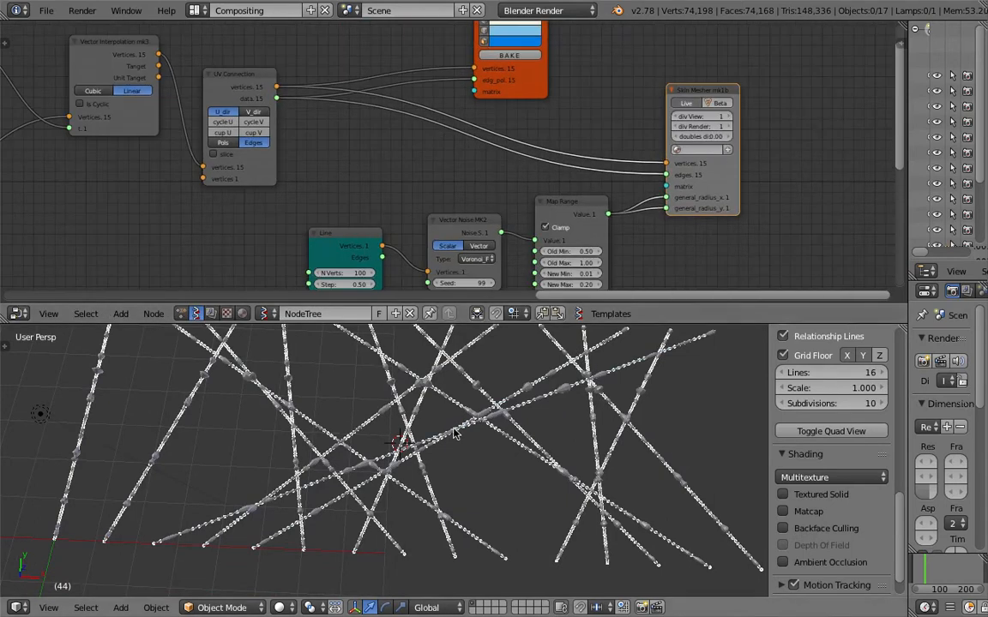
middle_drag(456, 430, 434, 388)
middle_drag(449, 121, 455, 127)
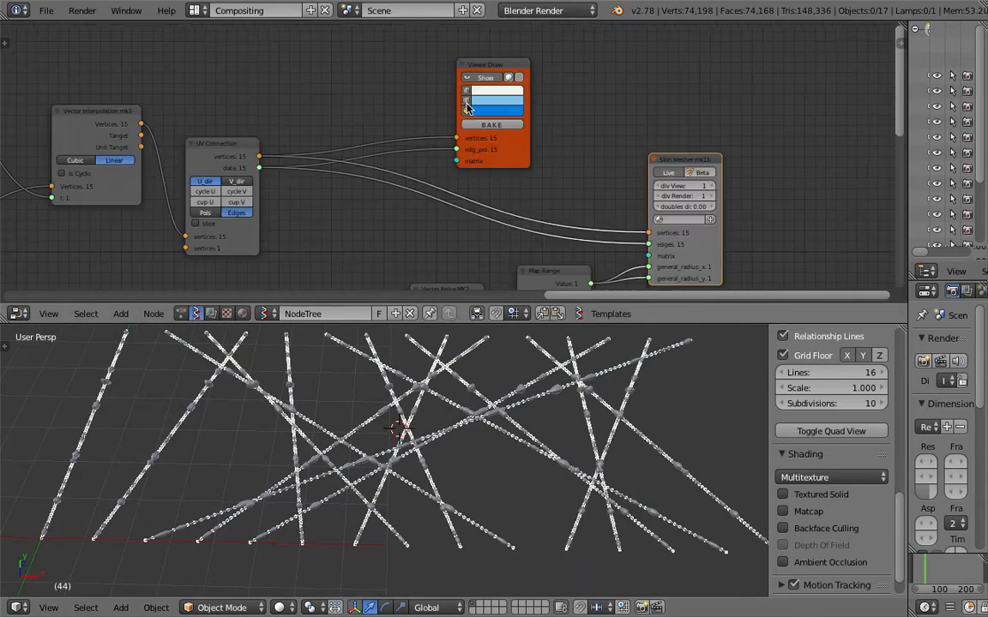
Turn off the Viewer Draw node's display so only the skinned strands show, and save the file
scroll(535, 476, up, 2)
scroll(515, 467, down, 4)
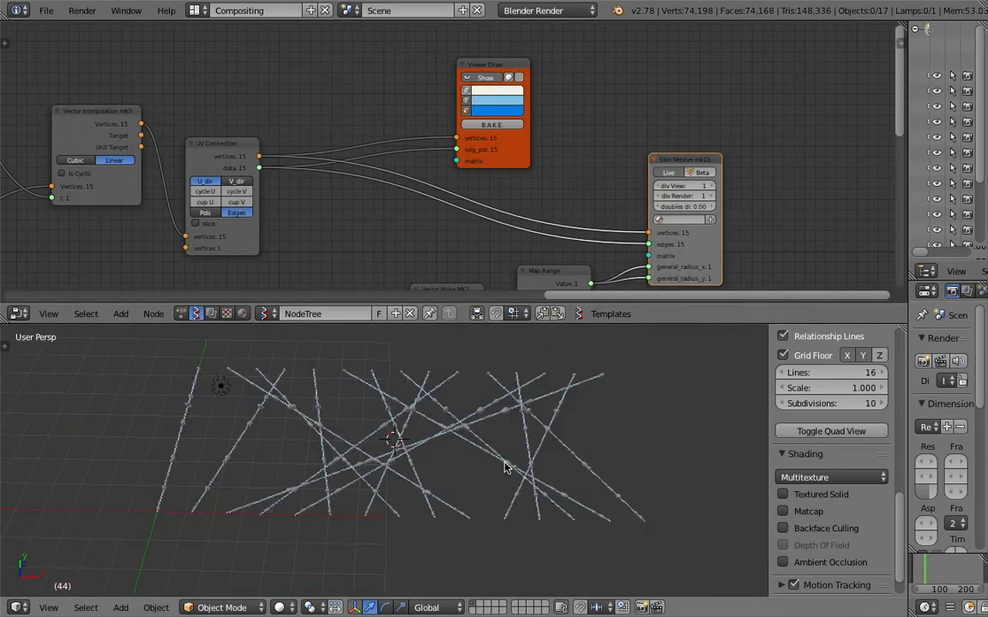
scroll(470, 489, up, 4)
click(493, 82)
key(ctrl+s)
click(523, 443)
scroll(519, 445, down, 3)
middle_drag(519, 445, 461, 457)
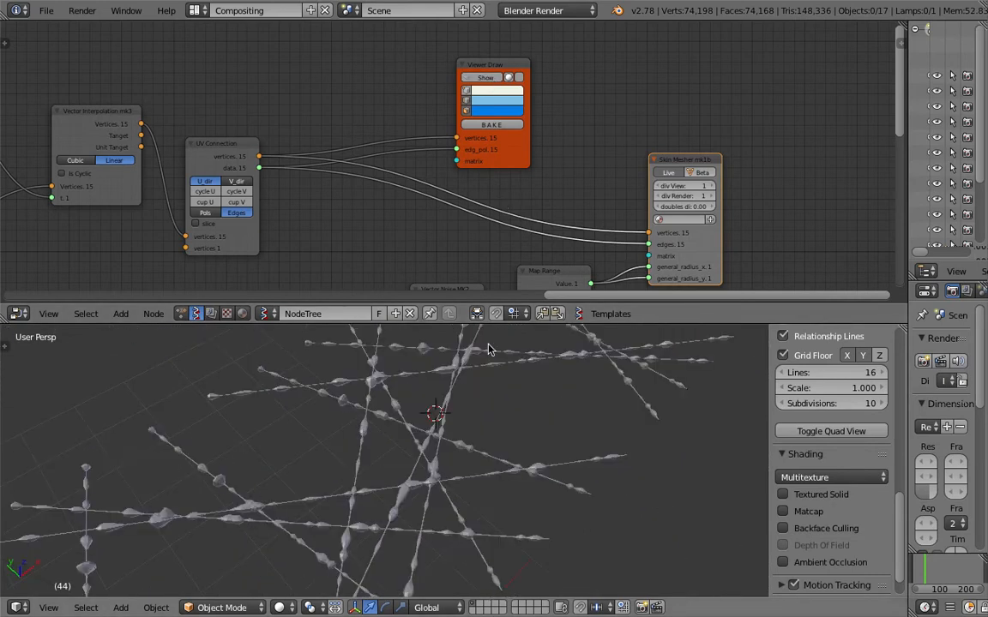
Space out the Skin Mesher, Map Range, Vector Noise and Line nodes of the radius branch and save the file
drag(488, 323, 486, 218)
scroll(572, 129, down, 3)
middle_drag(574, 129, 566, 99)
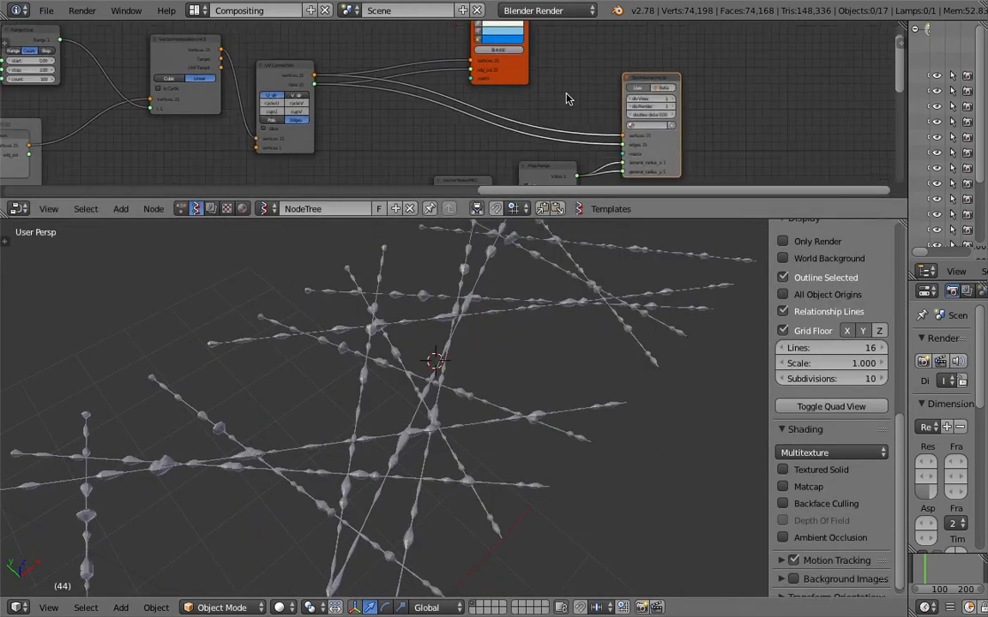
middle_drag(377, 93, 437, 93)
middle_drag(125, 72, 125, 61)
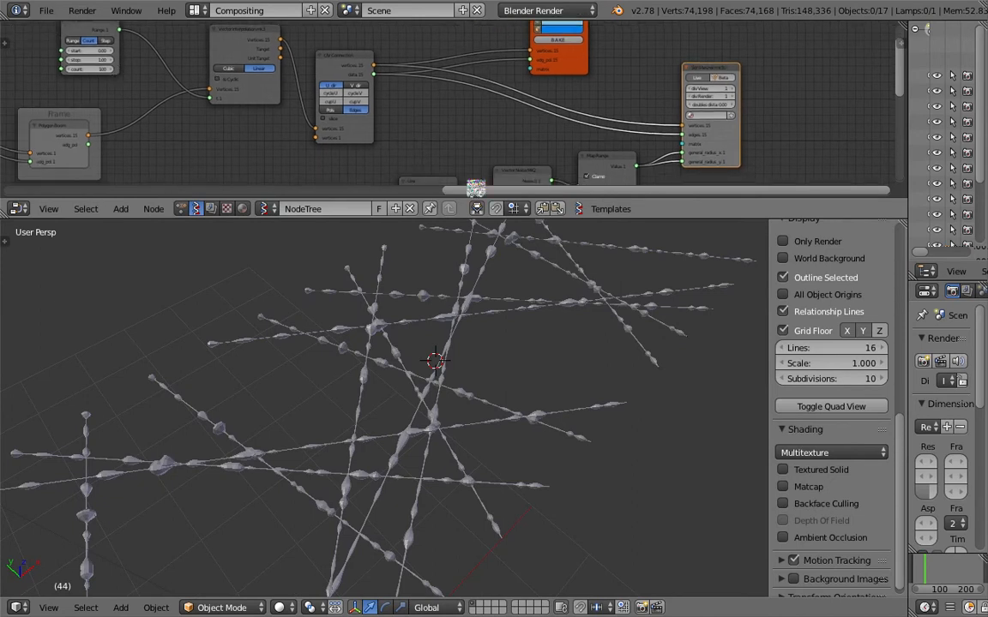
drag(476, 193, 477, 328)
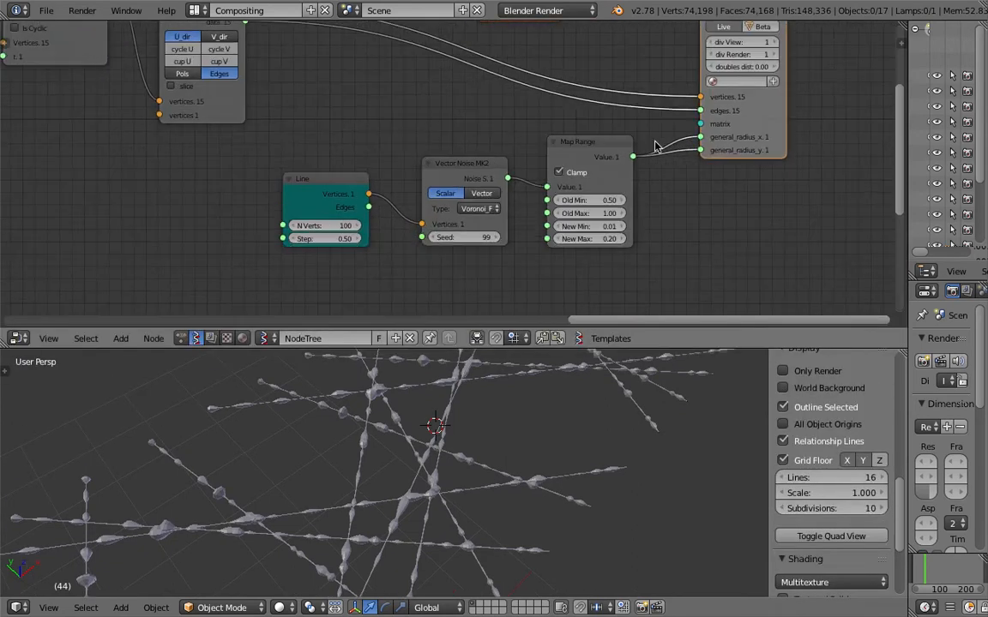
drag(757, 135, 783, 136)
drag(570, 158, 586, 155)
drag(463, 164, 475, 146)
drag(332, 183, 360, 180)
key(ctrl+s)
click(359, 178)
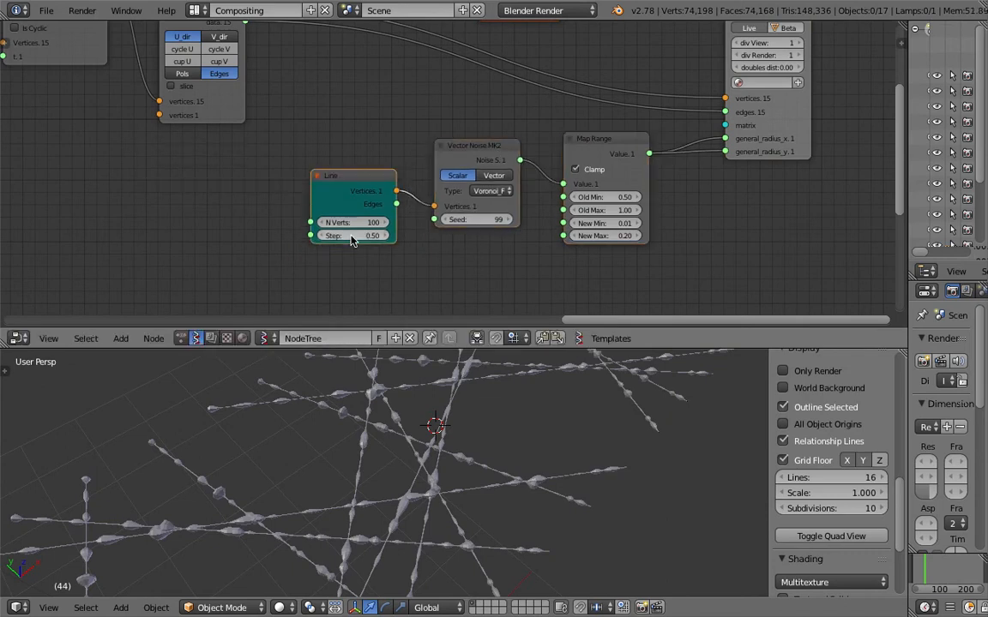
Set the step of the Line node feeding the Vector Noise node to 0.35
mouse_move(353, 235)
mouse_down()
mouse_move(377, 235)
mouse_move(341, 234)
mouse_up()
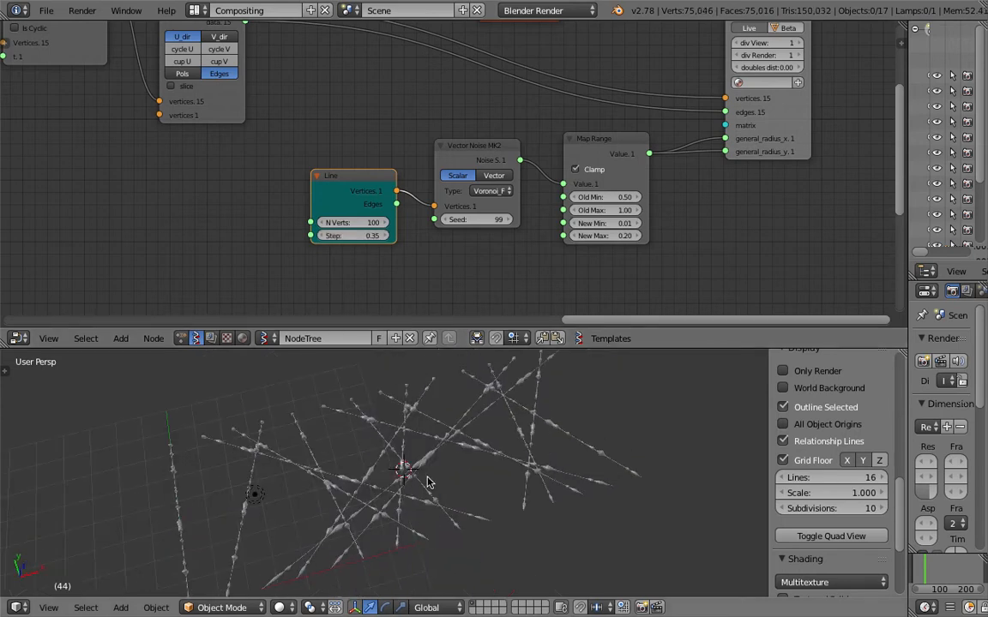
key(a)
key(a)
mouse_move(412, 521)
middle_down()
mouse_move(403, 521)
mouse_move(457, 448)
mouse_move(445, 441)
mouse_move(449, 583)
mouse_move(525, 516)
mouse_move(364, 577)
mouse_move(369, 489)
mouse_move(349, 408)
mouse_move(260, 397)
mouse_move(390, 454)
mouse_move(363, 463)
mouse_move(369, 420)
mouse_move(326, 403)
mouse_move(291, 439)
mouse_move(298, 531)
middle_up()
Reposition the List Zip and List Shuffle nodes of the two-line setup and save the file
middle_drag(188, 224, 567, 204)
middle_drag(314, 184, 518, 173)
middle_drag(179, 159, 466, 171)
mouse_move(267, 183)
middle_down()
mouse_move(343, 213)
mouse_move(470, 144)
middle_up()
scroll(343, 213, down, 1)
drag(386, 163, 362, 151)
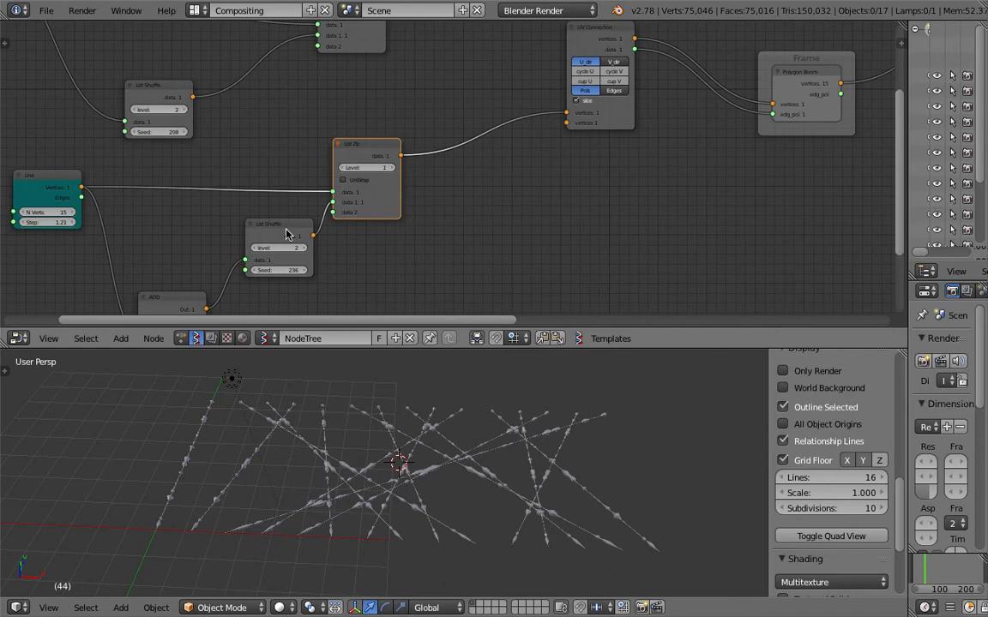
drag(286, 234, 242, 232)
scroll(344, 167, down, 3)
middle_drag(344, 167, 359, 214)
key(ctrl+s)
key(Return)
Reposition the List Zip and List Shuffle nodes connected to the Circle node and save the file
drag(379, 74, 377, 84)
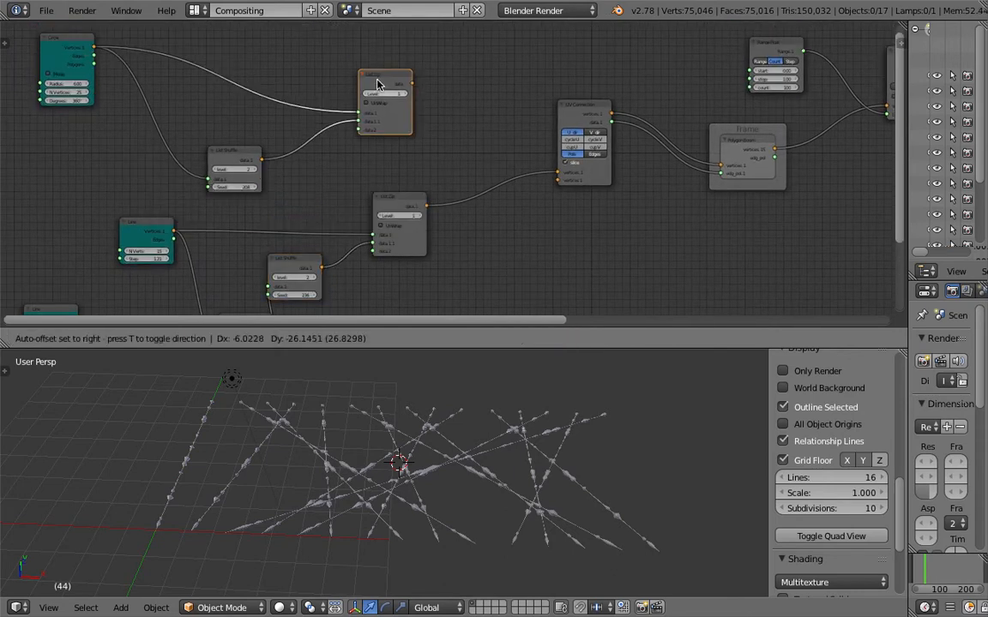
scroll(58, 66, up, 1)
middle_drag(58, 67, 143, 117)
drag(358, 216, 326, 183)
scroll(353, 221, down, 2)
middle_drag(353, 221, 374, 133)
key(ctrl+s)
click(375, 118)
Group the Circle node with its List Shuffle and List Zip nodes in a frame
scroll(302, 72, down, 2)
middle_drag(300, 72, 290, 124)
key(a)
drag(190, 71, 512, 180)
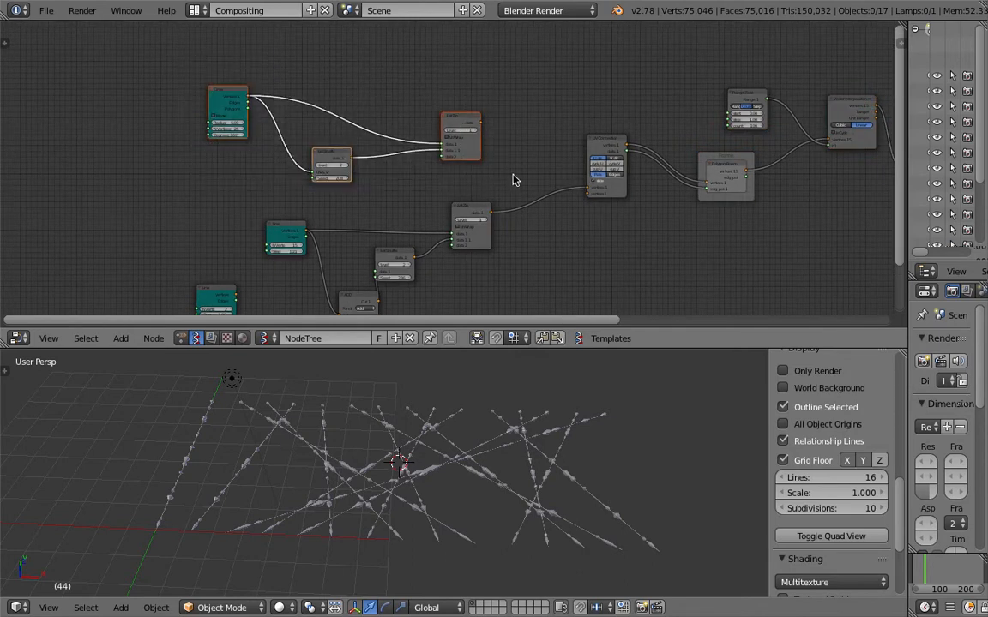
key(ctrl+j)
Delete the unconnected Line node below the circle frame
scroll(447, 207, down, 1)
middle_drag(446, 204, 436, 152)
click(219, 229)
key(x)
Frame the Line, Vector, Add, List Shuffle and List Zip nodes together, move the frame aside and save the file
drag(276, 180, 478, 296)
key(a)
key(a)
key(a)
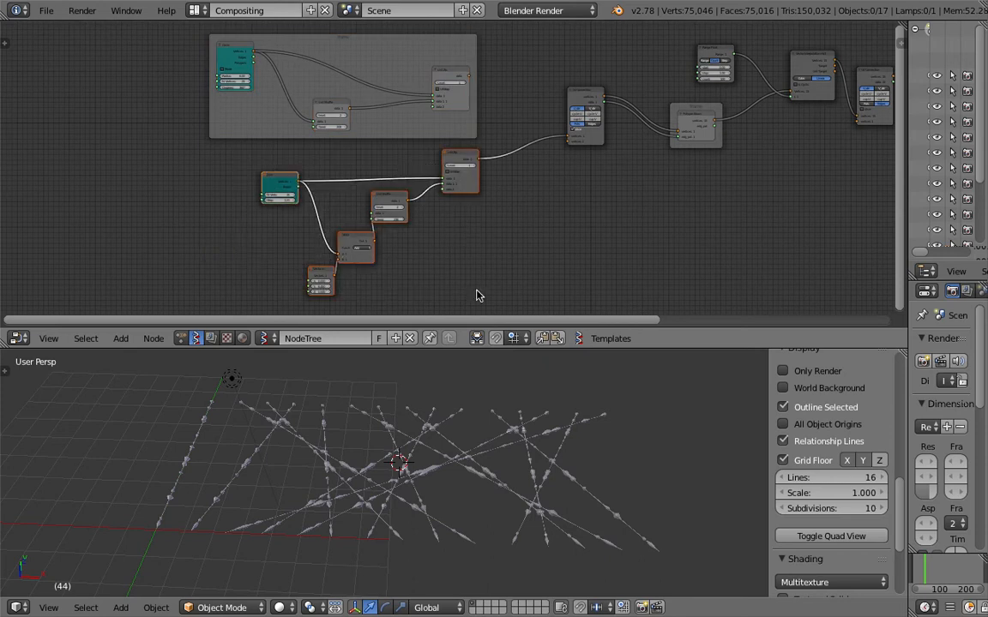
key(ctrl+j)
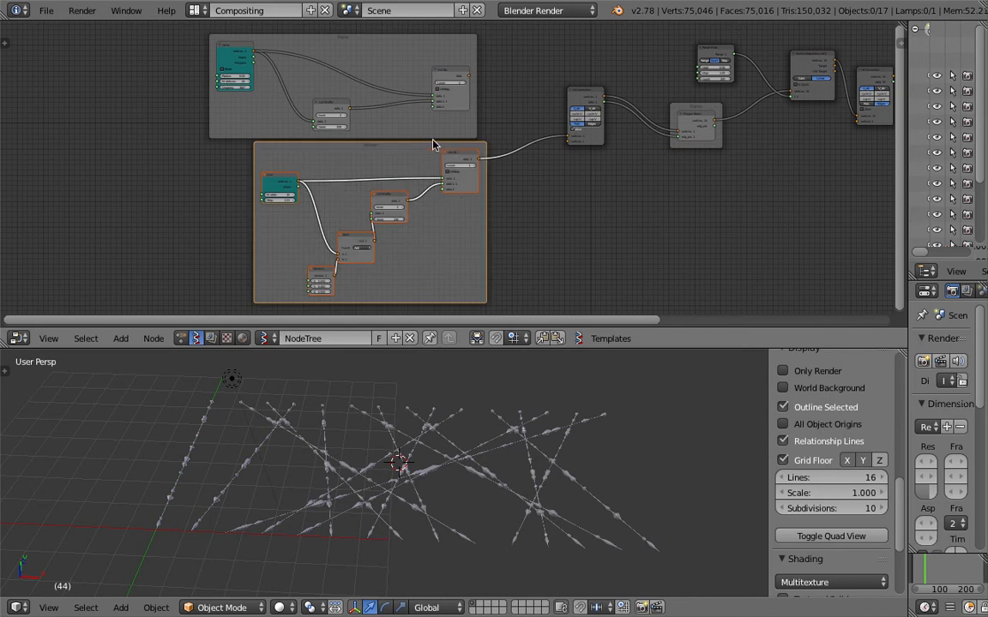
drag(420, 144, 300, 147)
key(ctrl+s)
click(306, 146)
Add a Plane node in the empty space beside the line-based frame
middle_drag(556, 221, 487, 184)
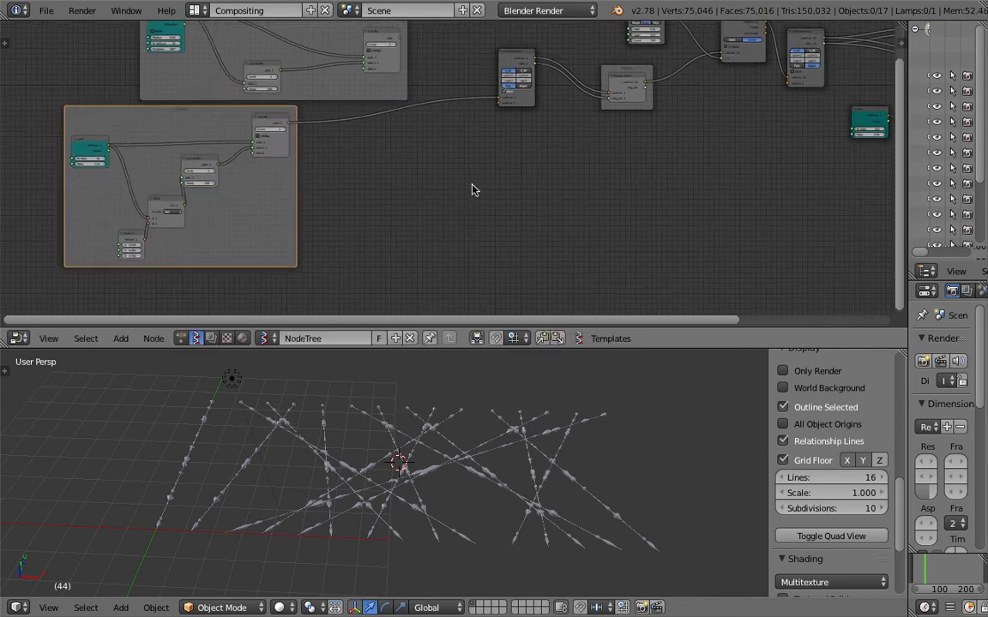
scroll(410, 167, up, 1)
key(shift+a)
click(409, 168)
text(g)
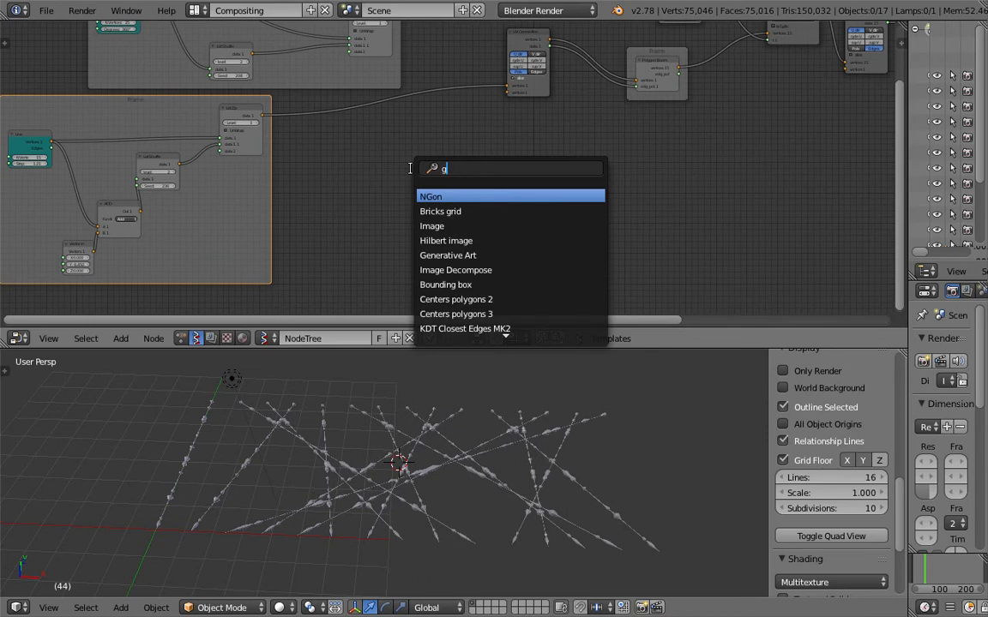
key(BackSpace)
text(plan)
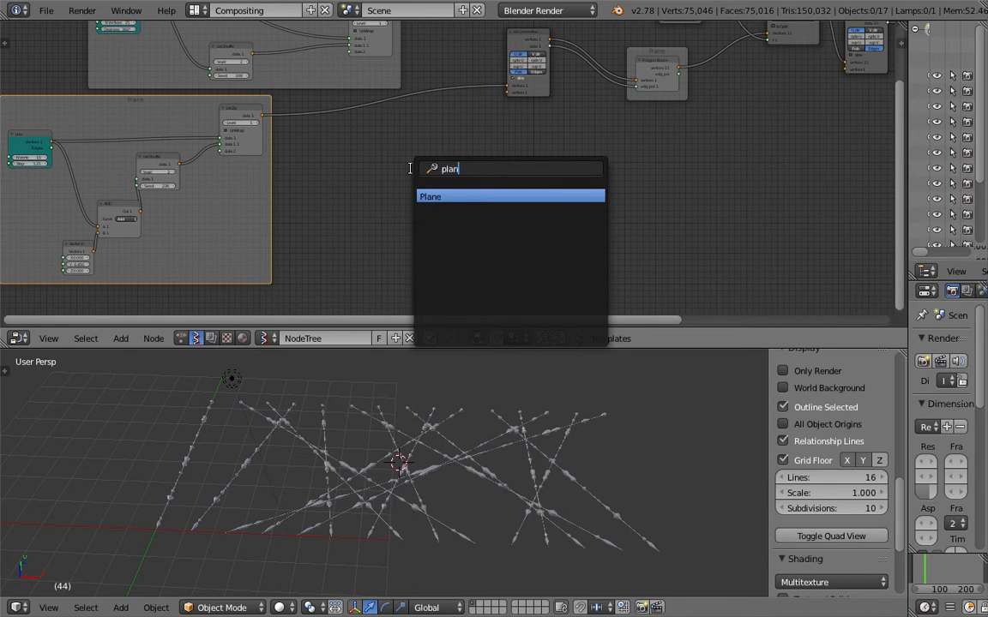
key(Return)
click(396, 162)
scroll(393, 180, up, 2)
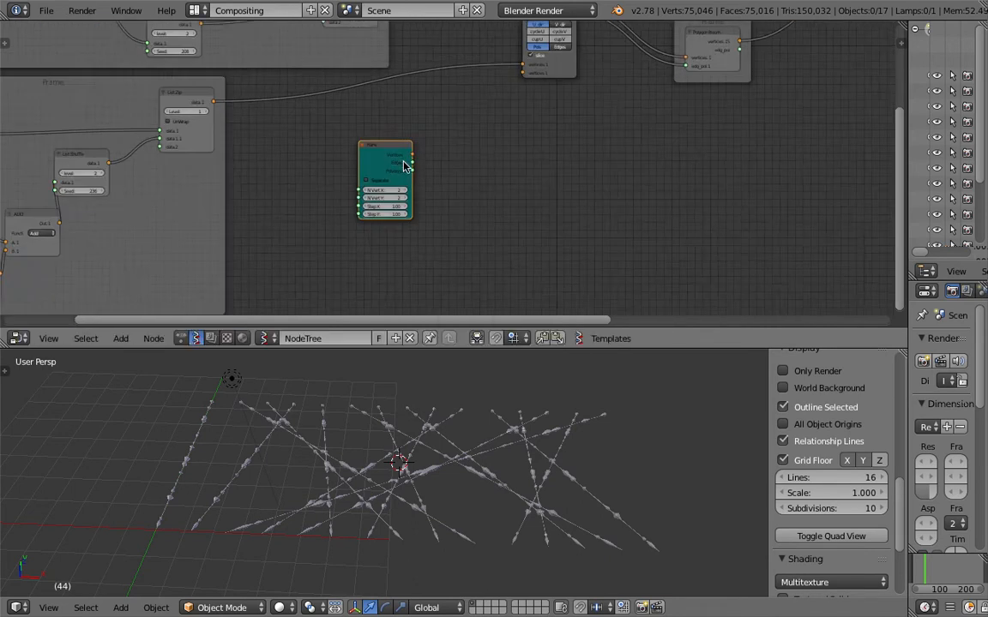
Set the Plane node's N Vert X and N Vert Y to 4 and move the node closer to the line-based frame
drag(381, 189, 381, 198)
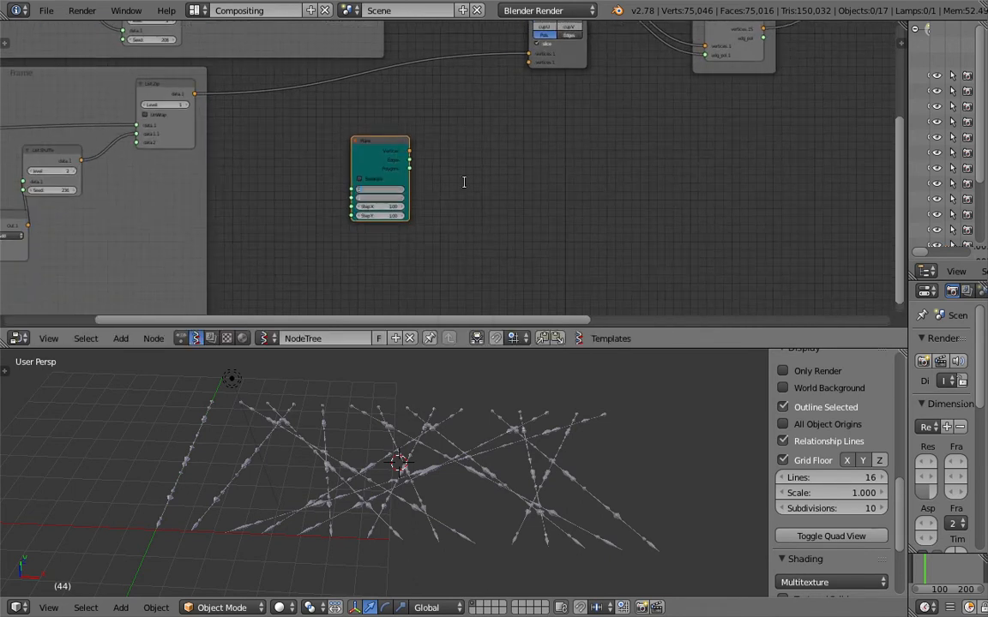
text(4)
key(Return)
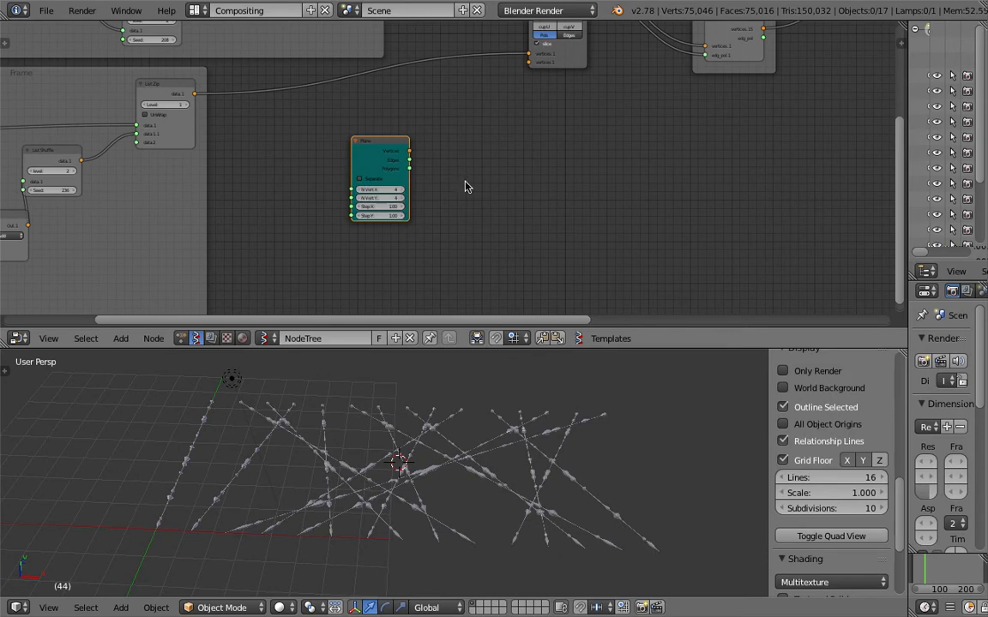
drag(378, 144, 341, 130)
shift+scroll(374, 124, up, 1)
key(ctrl+s)
click(386, 146)
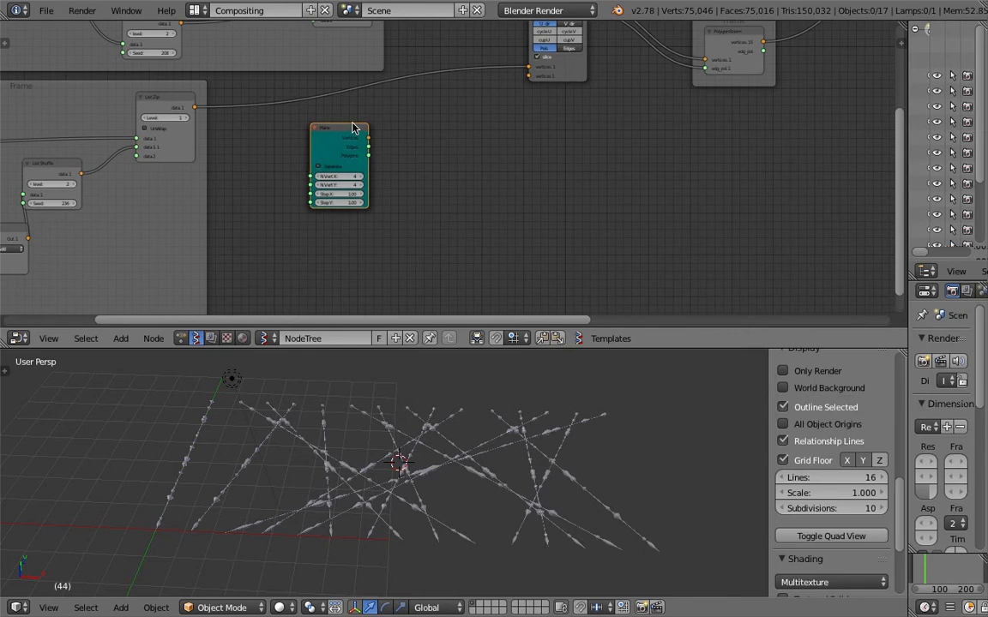
key(shift+d)
click(438, 146)
key(x)
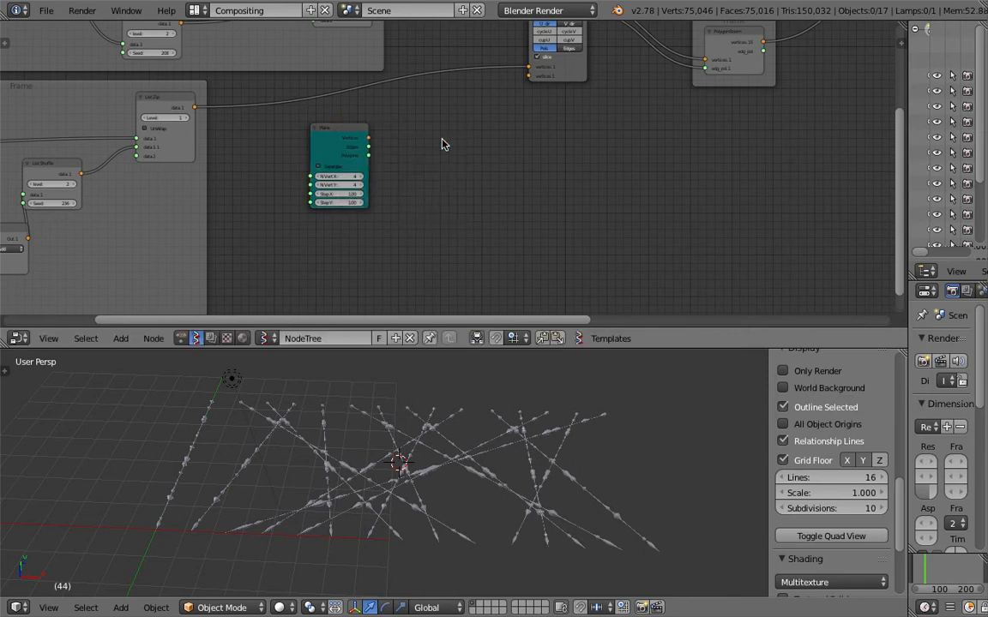
Add a List Zip node beyond the Plane node's outputs and shift the Plane node to leave room between them
middle_drag(441, 140, 506, 148)
click(238, 109)
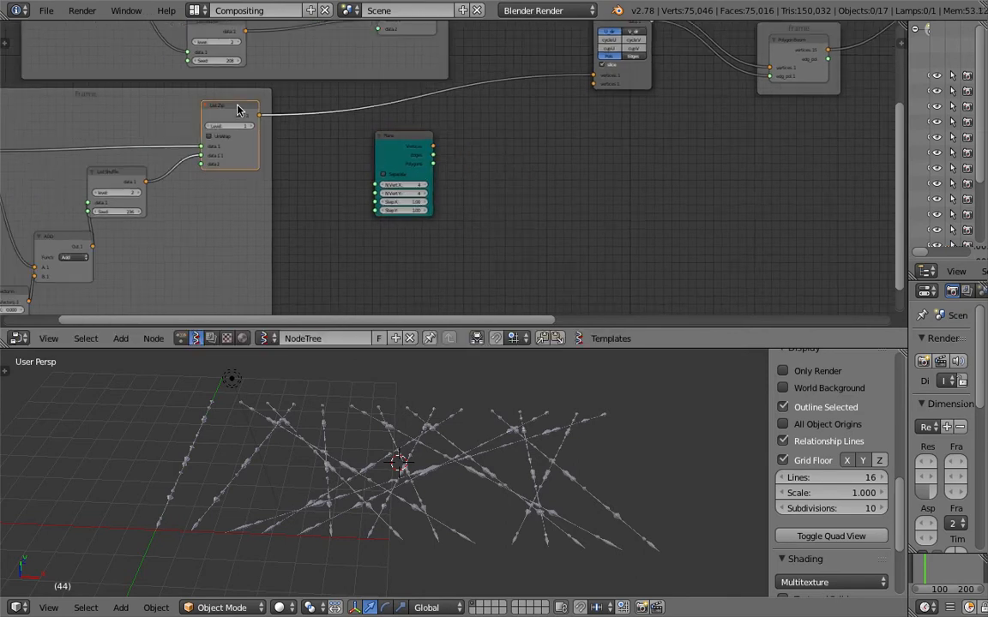
key(shift+a)
click(510, 152)
text(list z)
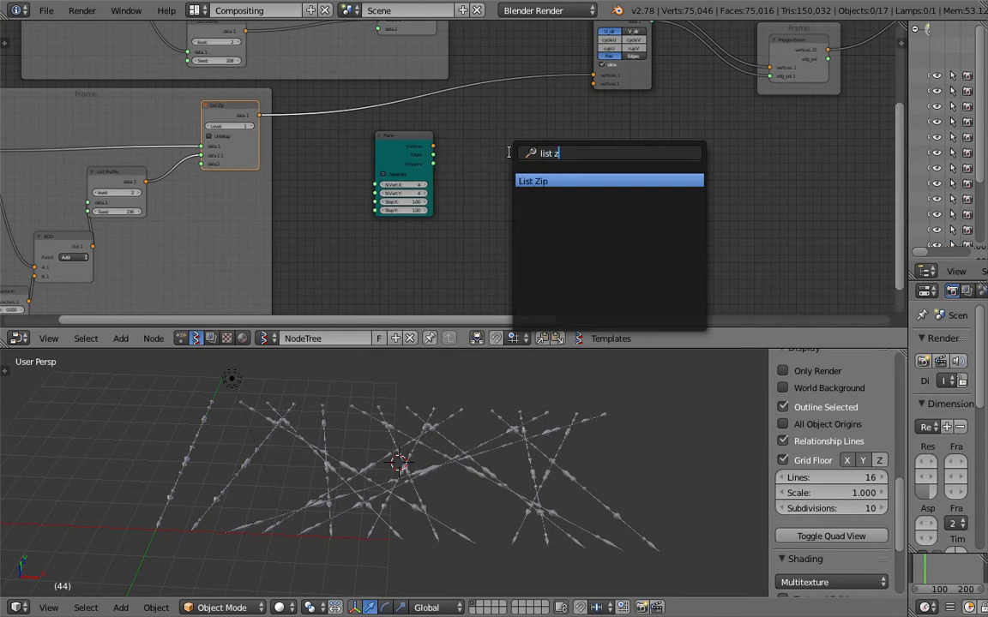
key(Return)
click(461, 140)
scroll(386, 137, up, 2)
mouse_move(394, 126)
middle_down()
mouse_move(416, 115)
mouse_move(403, 133)
middle_up()
drag(438, 114, 379, 127)
scroll(455, 127, down, 1)
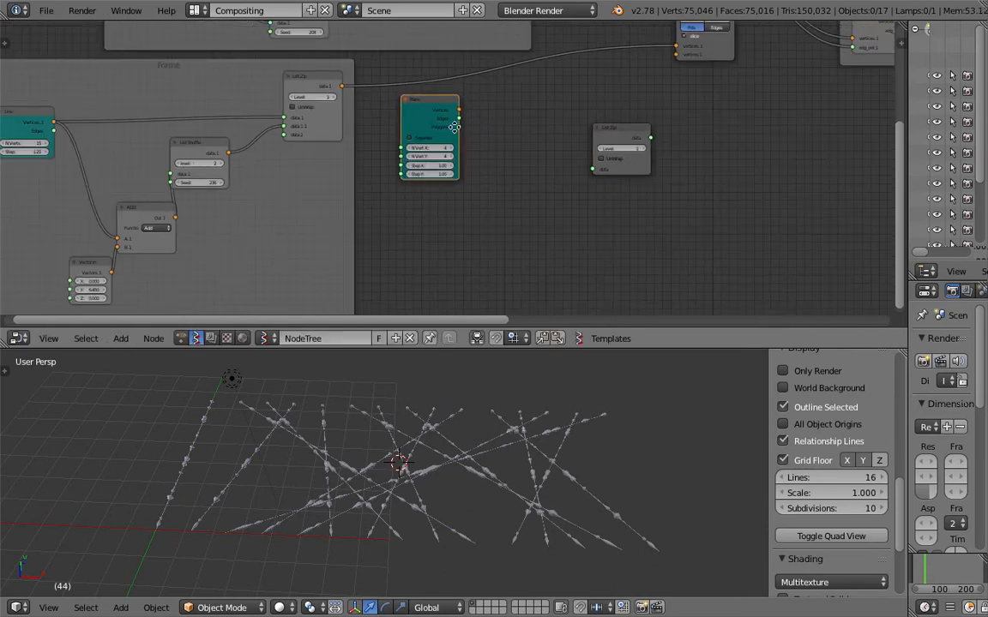
click(186, 151)
key(shift+a)
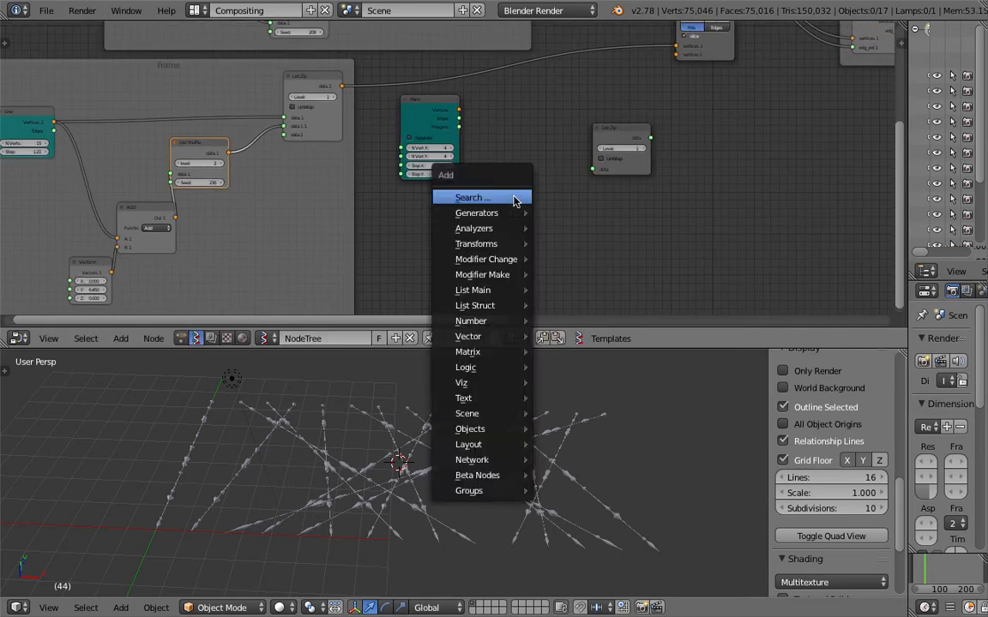
click(467, 193)
text(list sh)
key(Return)
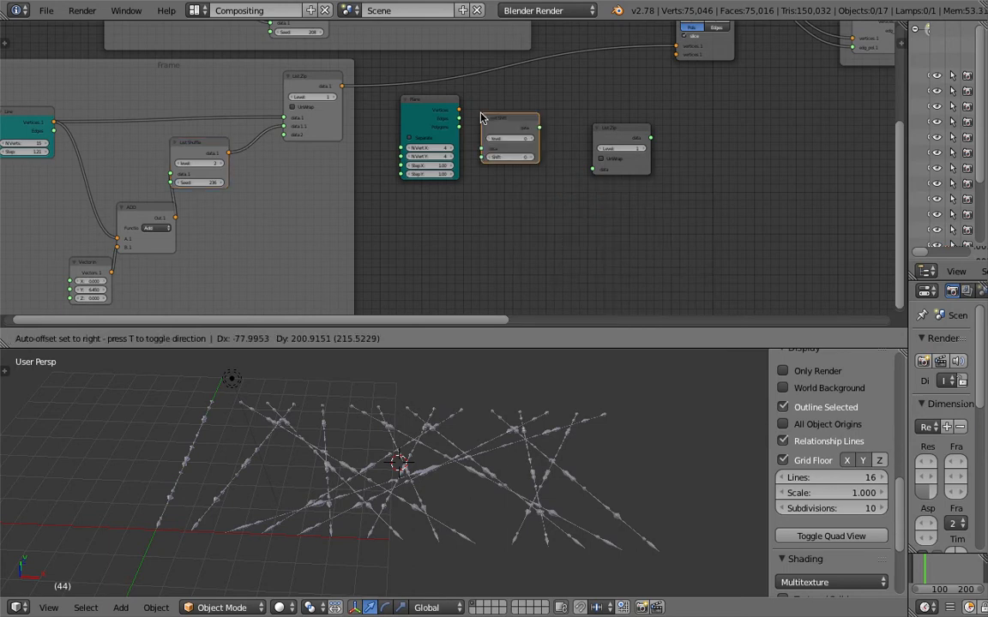
click(502, 186)
key(x)
Add a List Shuffle node between the Plane and the new List Zip node, with its seed set to 108
key(shift+a)
click(522, 191)
text(list sh)
key(Down)
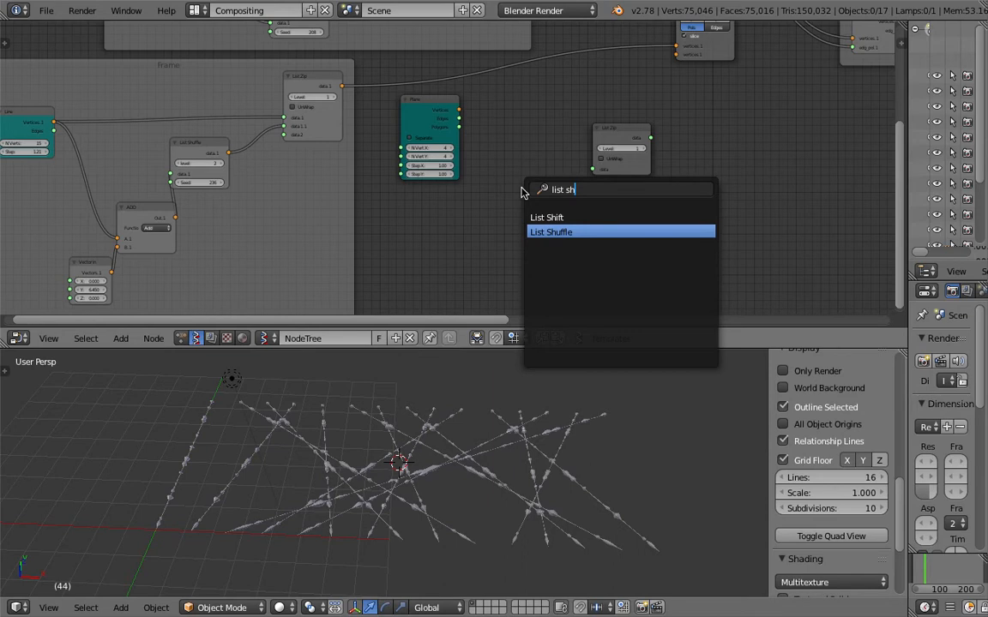
key(Return)
click(520, 189)
scroll(519, 188, up, 1)
drag(559, 239, 638, 239)
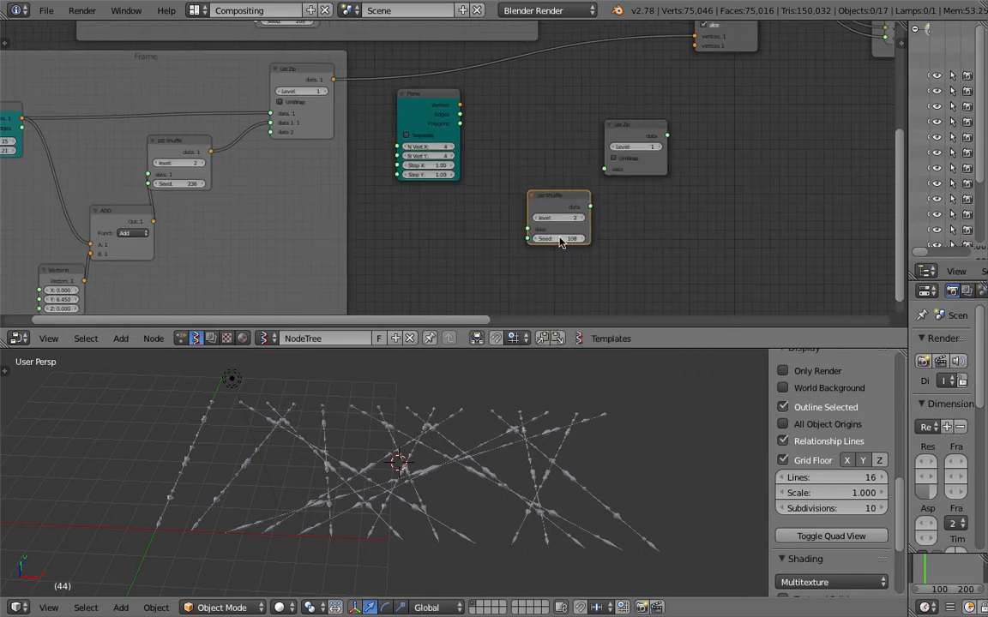
Connect the Plane's vertices to List Zip and List Shuffle, link the shuffled data into List Zip, and save the file
drag(460, 104, 605, 168)
drag(463, 107, 527, 229)
drag(590, 205, 605, 180)
middle_drag(641, 79, 584, 135)
key(ctrl+s)
click(585, 138)
Connect the new List Zip output to the first vertices input of the UV Connection node
drag(610, 191, 638, 103)
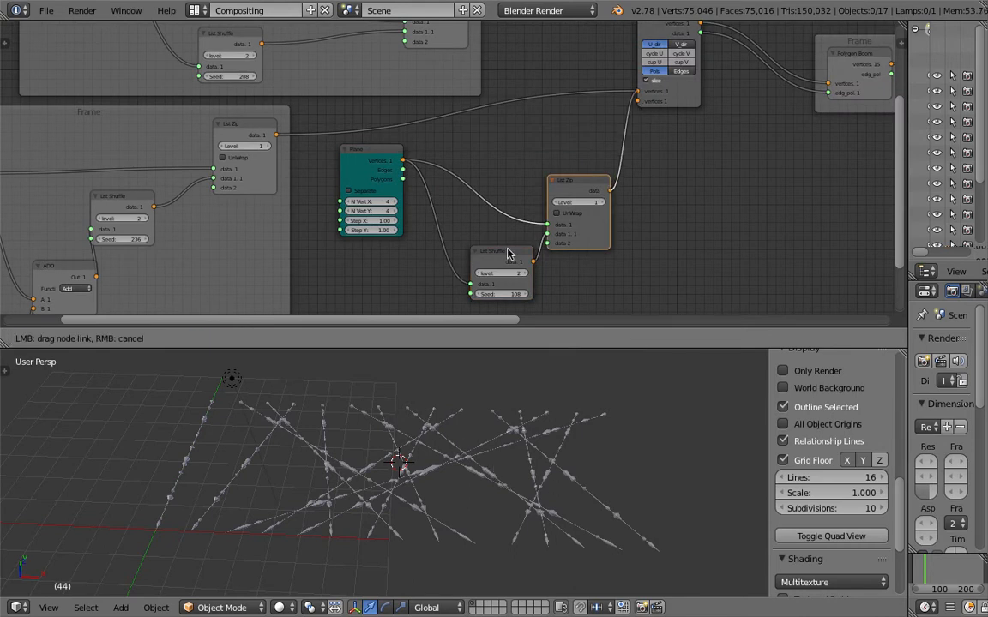
drag(506, 254, 506, 256)
shift+middle_drag(268, 471, 398, 431)
scroll(410, 424, up, 5)
shift+middle_drag(399, 430, 480, 369)
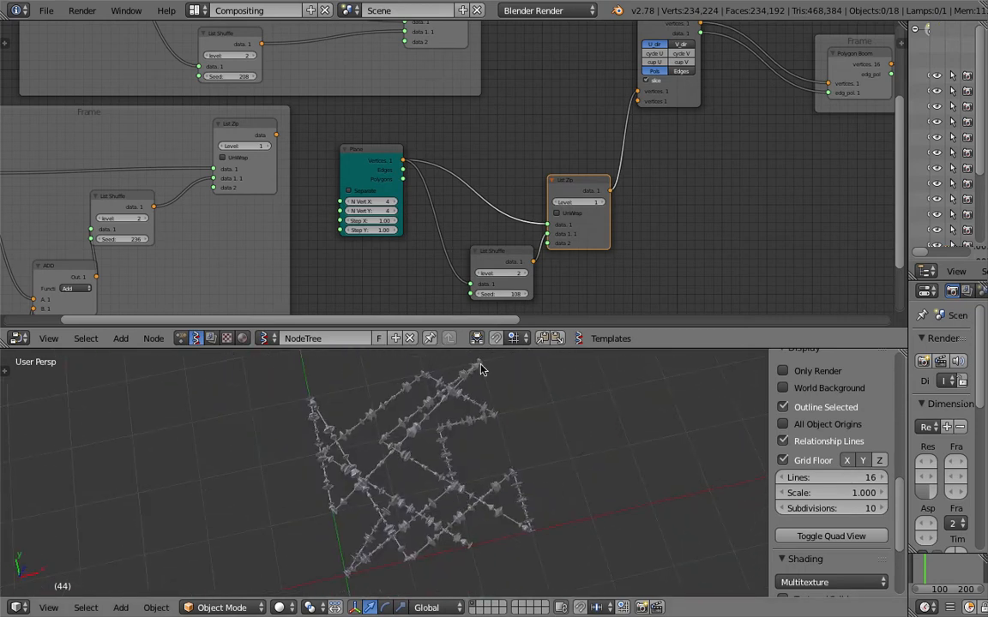
Enlarge the 3D viewport and switch it to the top view of the grid-based strands
drag(489, 347, 489, 240)
scroll(467, 370, up, 5)
middle_drag(468, 377, 467, 396)
scroll(452, 420, down, 4)
middle_drag(455, 456, 441, 467)
click(49, 607)
click(71, 540)
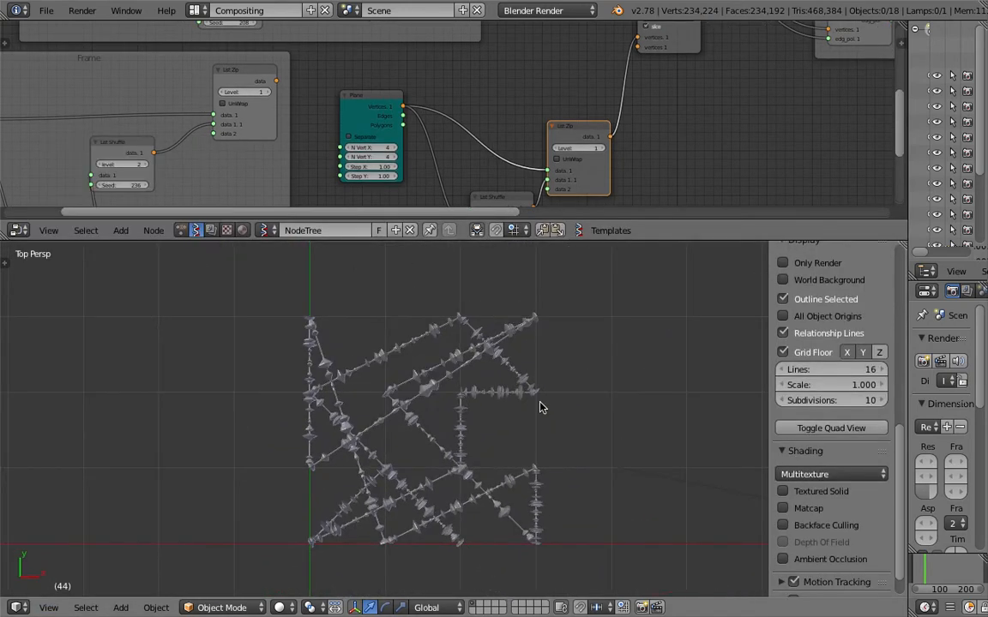
Examine how the beaded strands connect the grid points and save the file
scroll(452, 382, up, 2)
scroll(463, 395, down, 2)
scroll(465, 393, down, 2)
scroll(456, 384, up, 2)
key(ctrl+s)
shift+middle_drag(465, 392, 505, 390)
click(456, 383)
scroll(506, 390, down, 1)
key(ctrl+s)
click(508, 392)
Set the Plane node's N Vert X to 7
middle_drag(413, 130, 411, 109)
drag(389, 127, 413, 130)
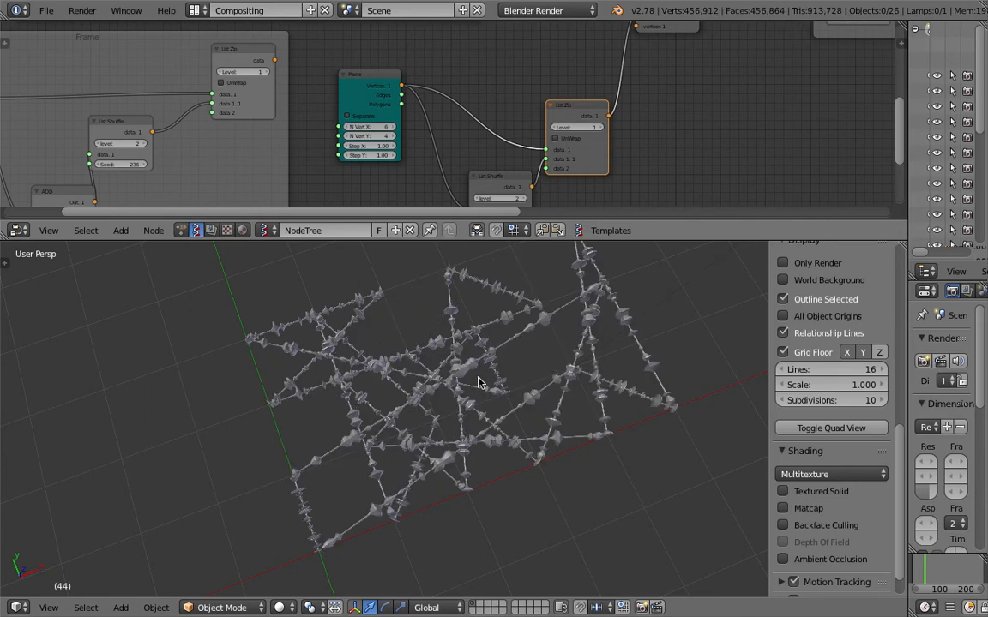
key(ctrl+s)
click(454, 405)
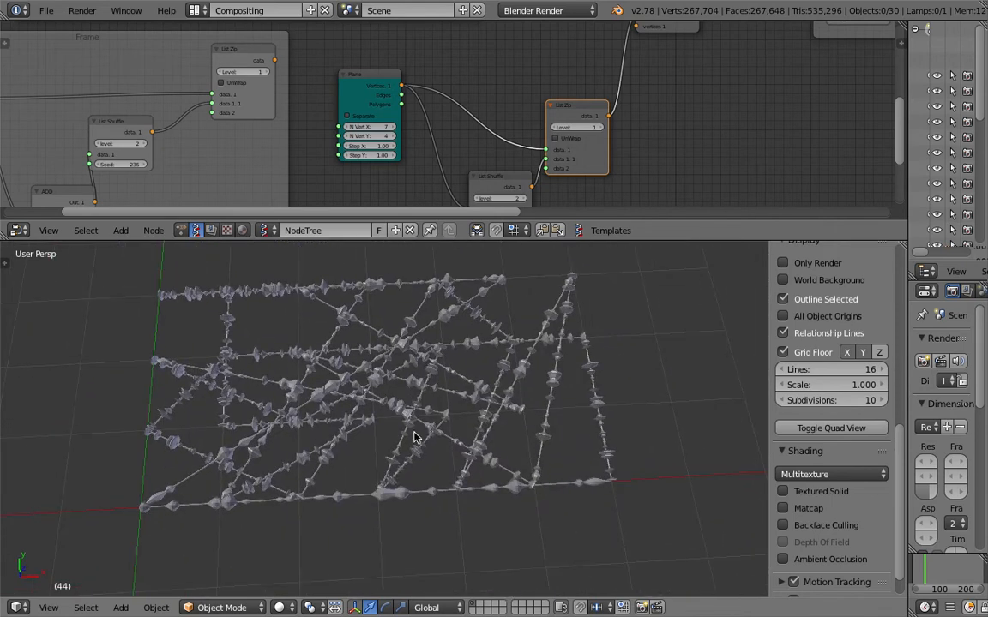
Set the Plane node's Step X and Step Y to 2.00
drag(375, 155, 373, 147)
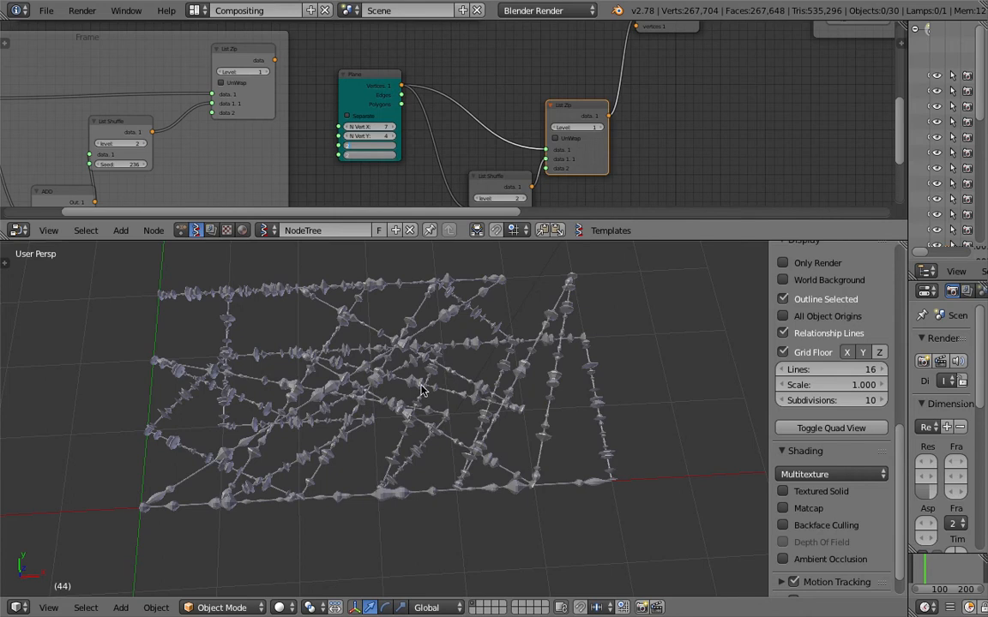
scroll(448, 415, down, 5)
middle_drag(447, 415, 437, 375)
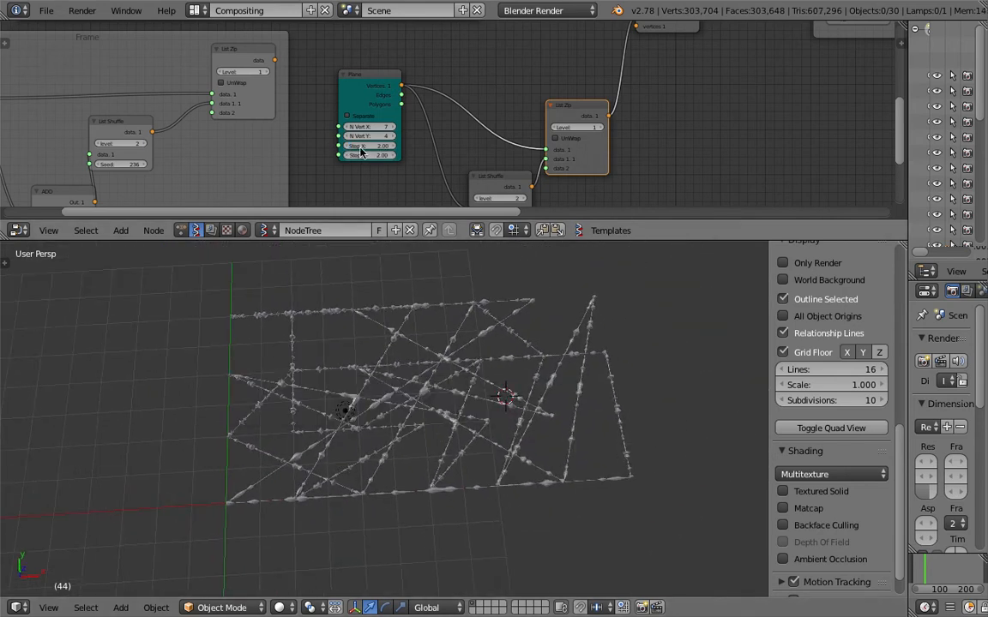
Set the seed of the Plane's List Shuffle node to 186 and inspect the reshuffled strands
middle_drag(460, 157, 441, 84)
drag(485, 149, 497, 149)
scroll(471, 360, up, 6)
scroll(471, 360, down, 4)
Move the lamp and the camera to layer 2 and save the file
middle_drag(471, 360, 487, 319)
scroll(487, 319, down, 4)
right_click(384, 304)
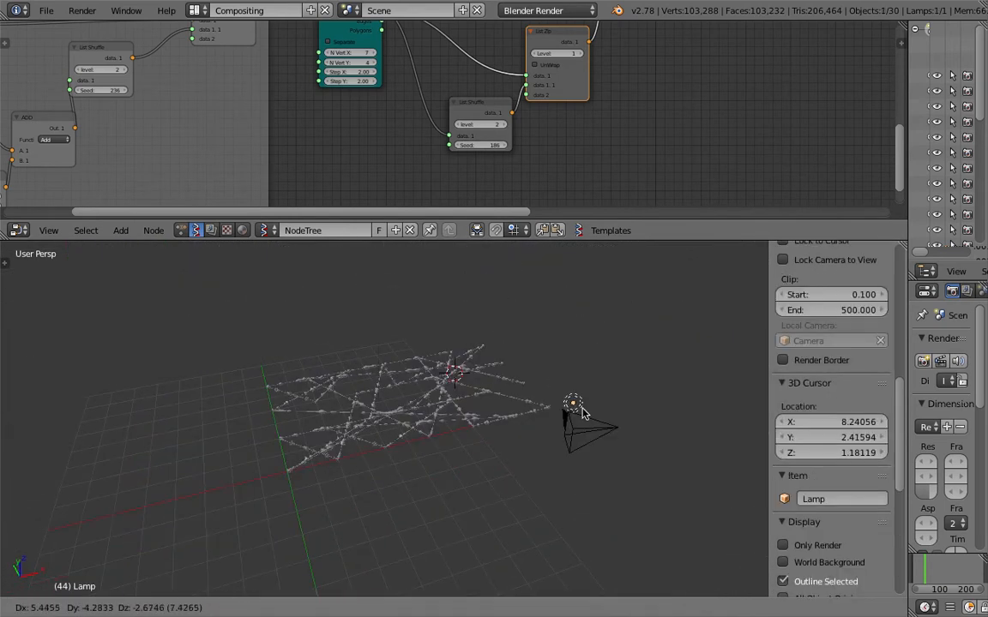
shift+right_click(572, 417)
key(m)
key(2)
click(547, 325)
scroll(578, 394, up, 3)
middle_drag(595, 337, 474, 389)
key(ctrl+s)
click(471, 387)
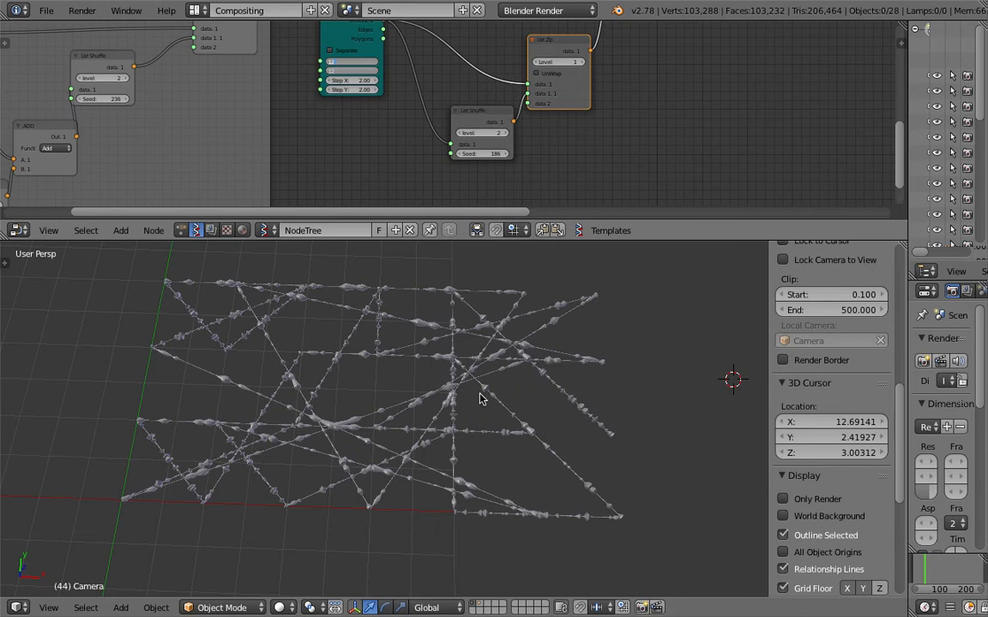
Set the Plane node's N Vert X and N Vert Y to 12, inspect the dense strands and save the file
key(Return)
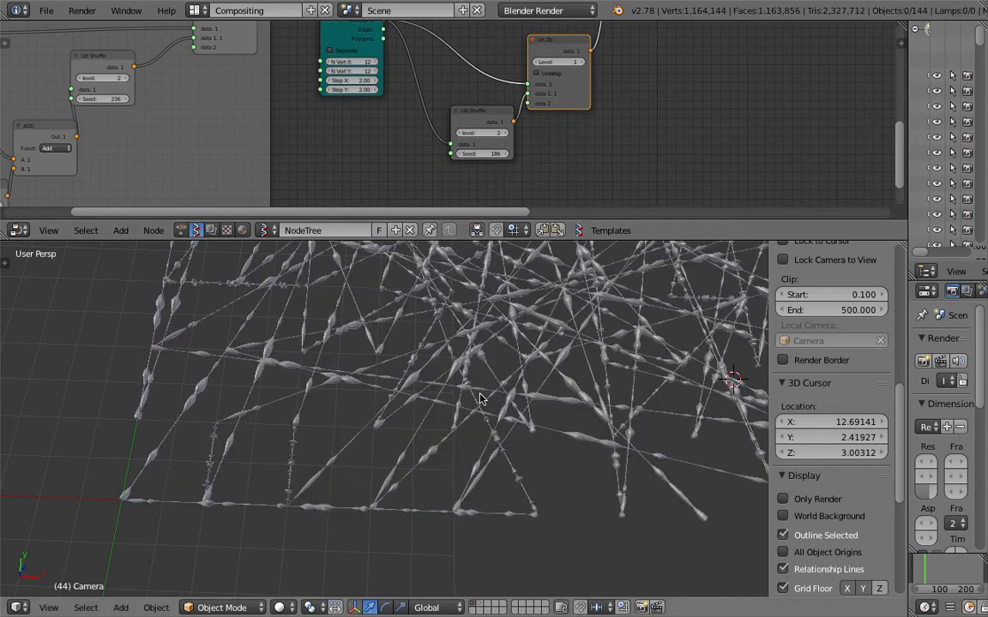
scroll(480, 399, down, 3)
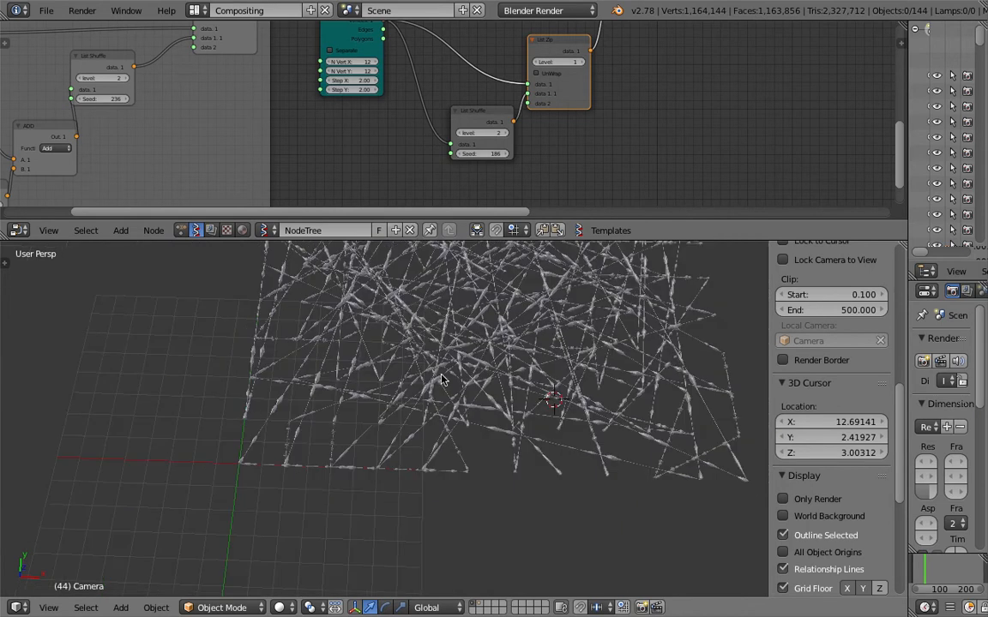
shift+middle_drag(482, 344, 454, 382)
key(ctrl+s)
click(453, 382)
middle_drag(513, 44, 467, 117)
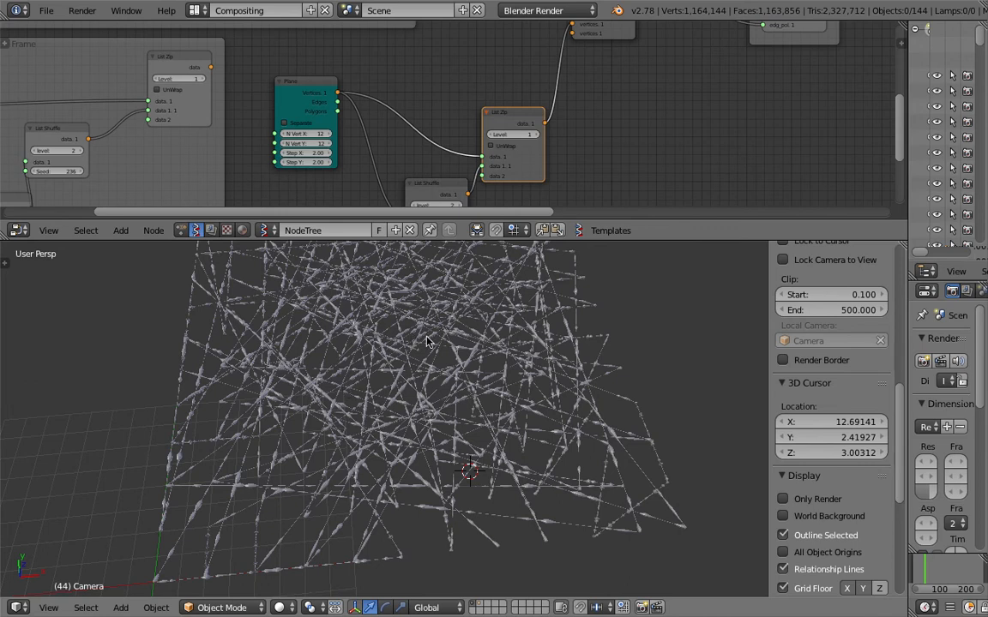
middle_drag(440, 361, 454, 347)
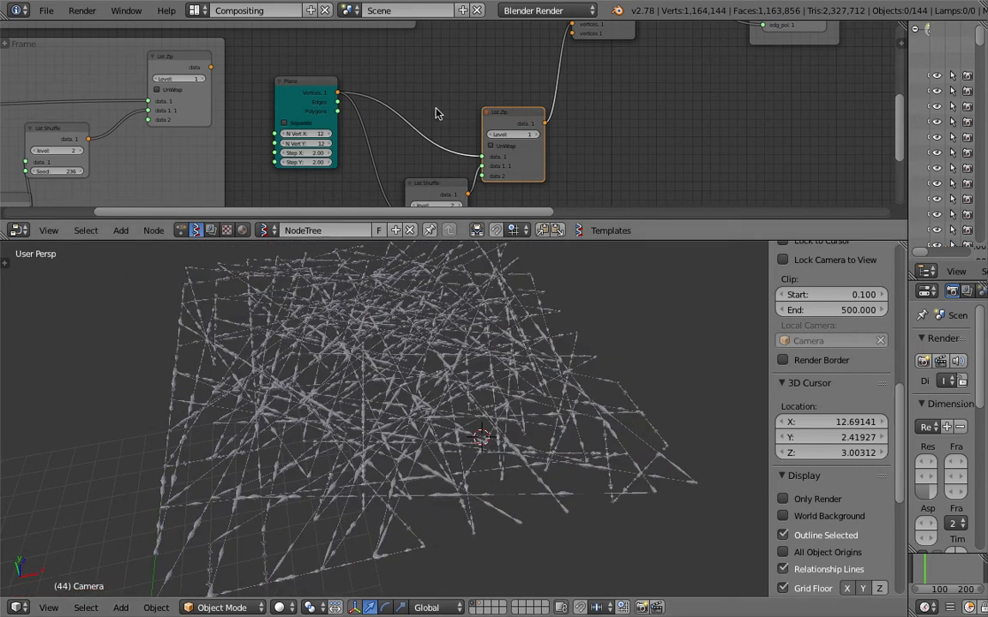
middle_drag(424, 112, 440, 103)
key(ctrl+s)
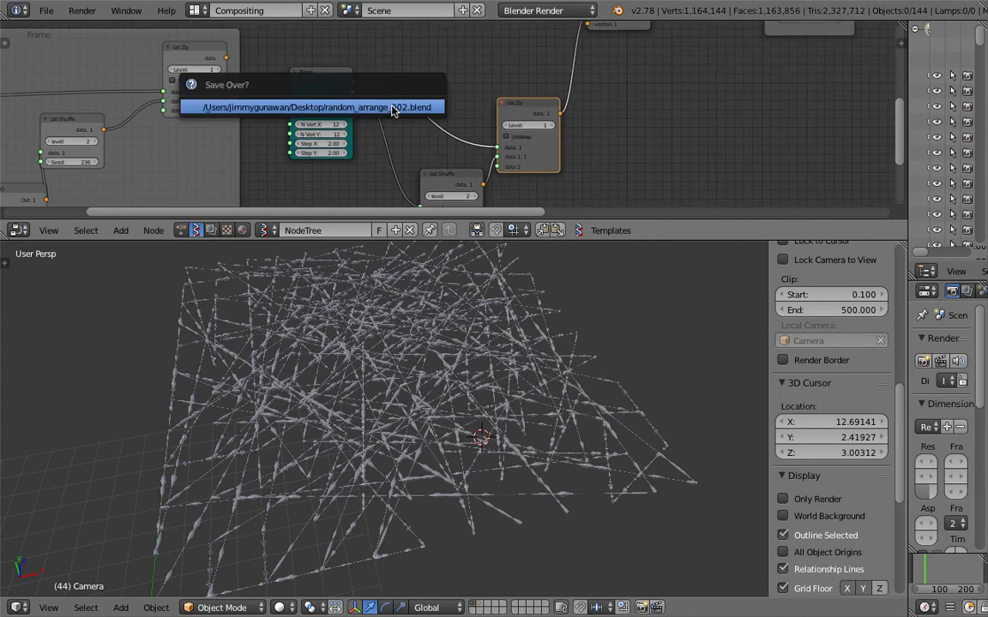
click(348, 107)
Shift the List Zip node farther from the Plane node and set the Plane's N Vert X and N Vert Y to 4
middle_drag(445, 411, 369, 343)
drag(326, 80, 311, 78)
middle_drag(311, 78, 281, 84)
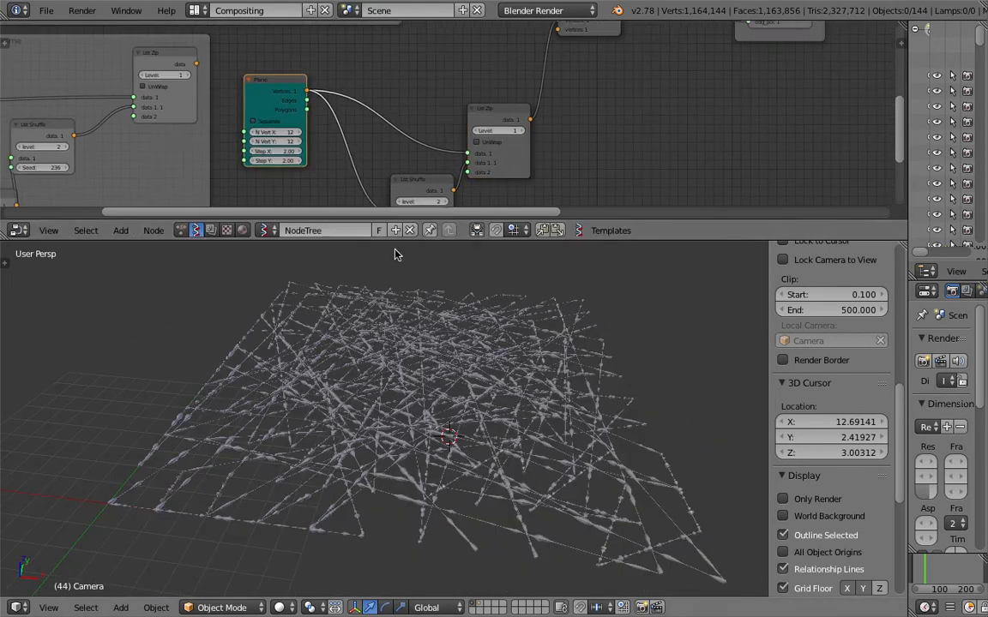
drag(478, 111, 496, 90)
click(320, 131)
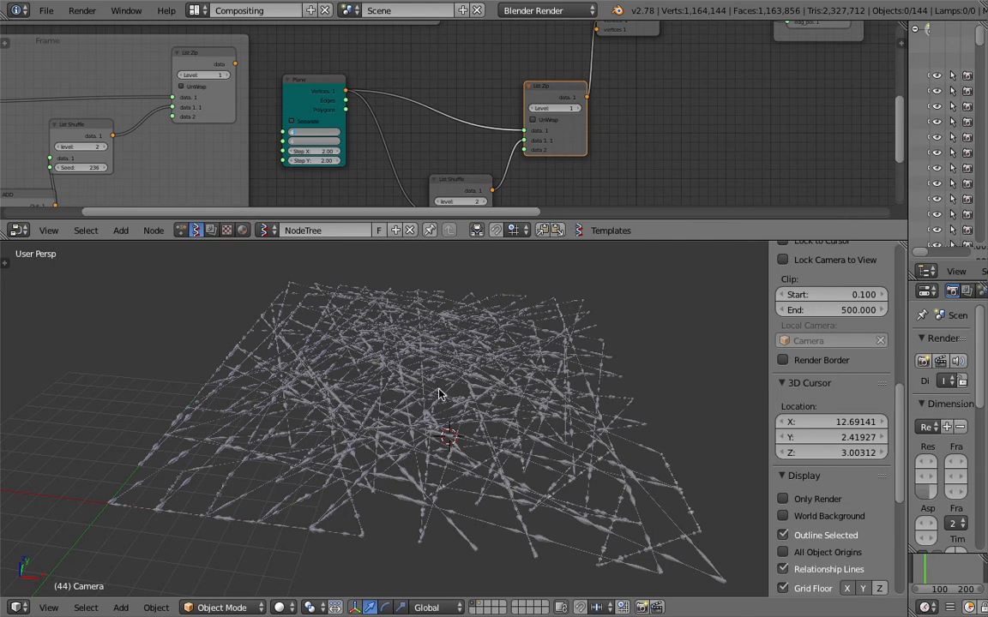
middle_drag(351, 425, 405, 445)
Add a Vector Math MK2 node onto the link between the Plane and List Shuffle nodes
key(shift+a)
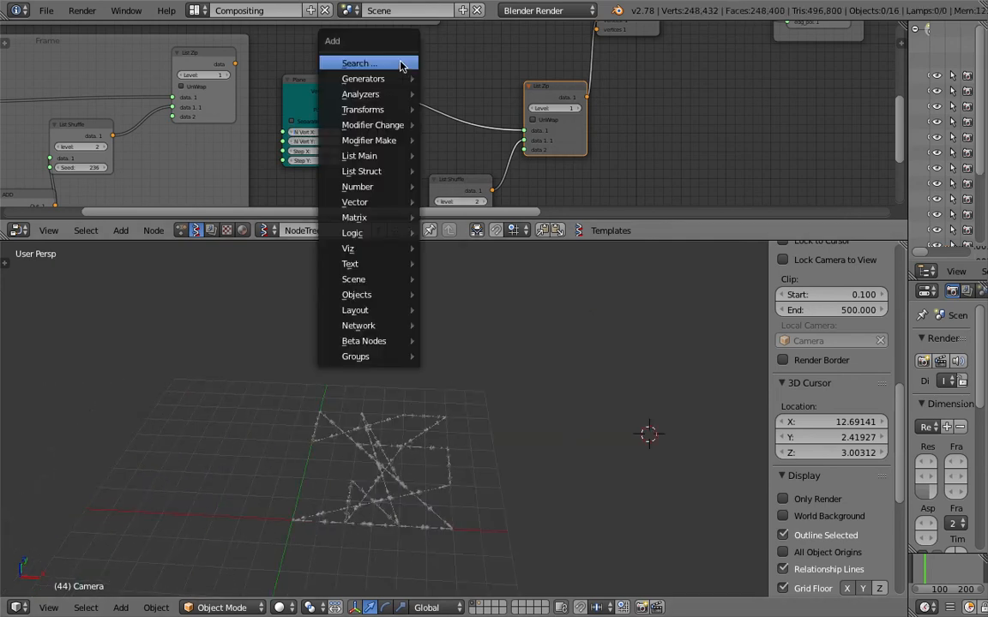
click(401, 64)
text(veco)
key(BackSpace)
text(tor ma)
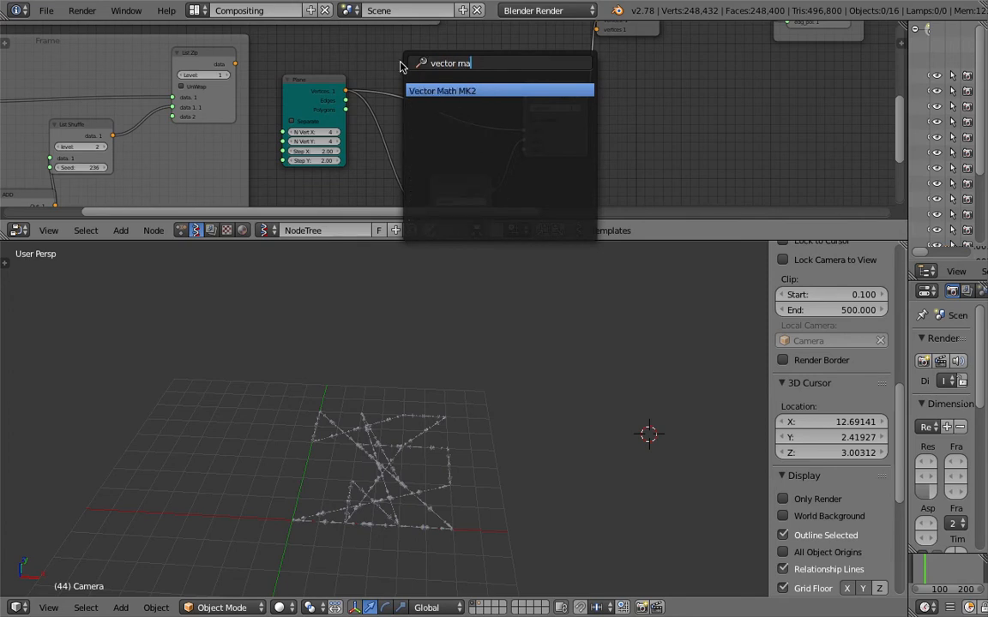
key(Return)
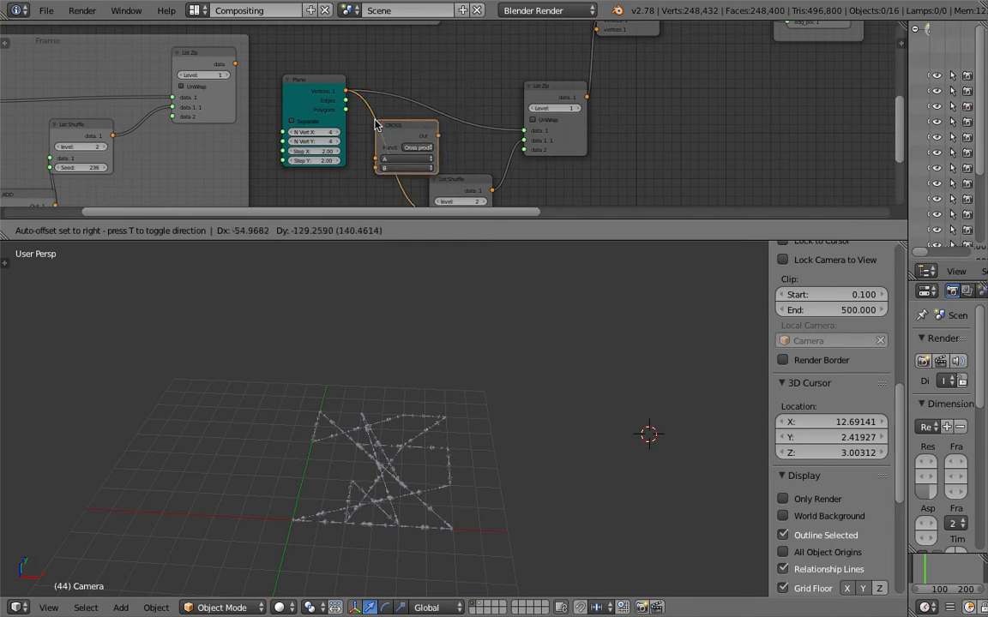
click(375, 124)
Set the new vector math node's function to Add with a B vector of 0, 0, 10 and inspect the strands
click(450, 110)
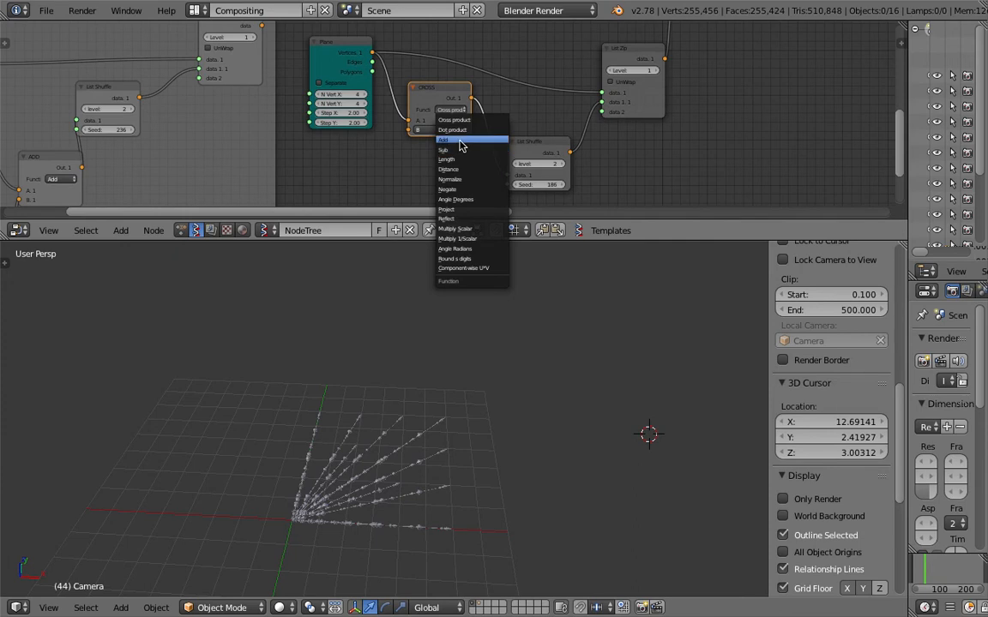
click(460, 141)
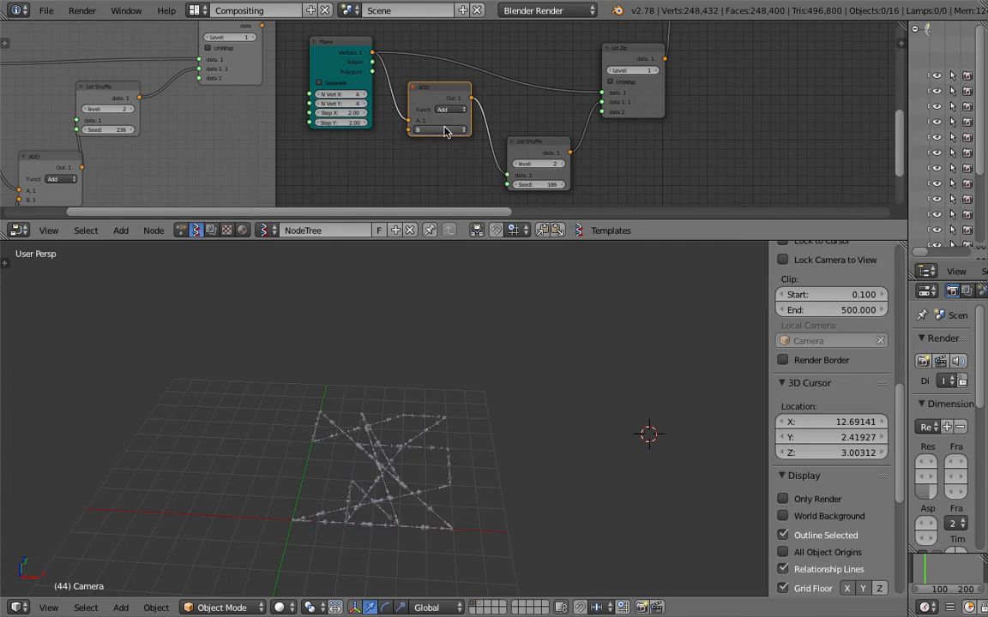
click(445, 130)
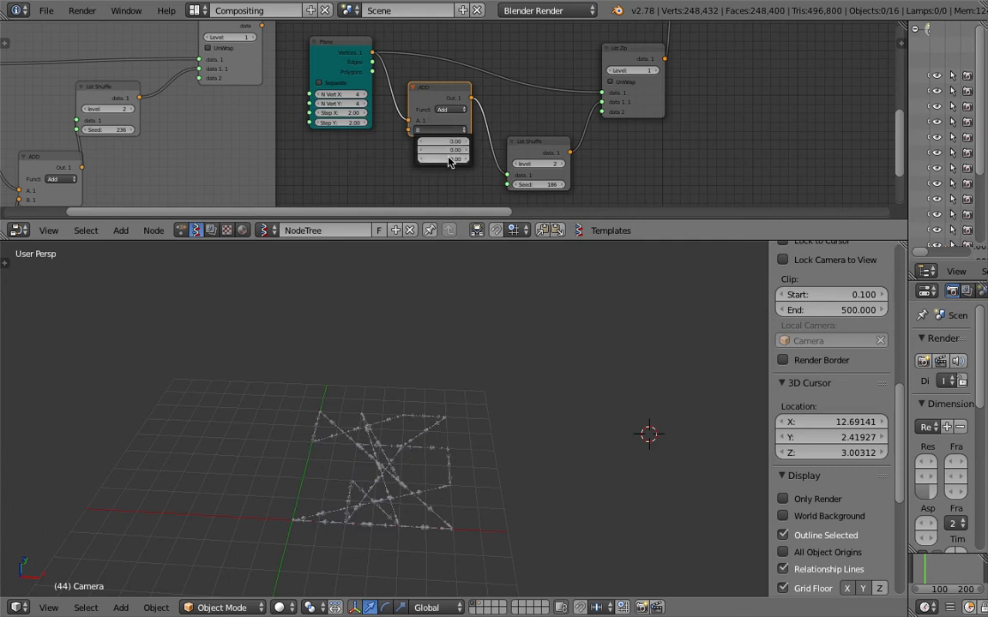
click(447, 160)
key(Return)
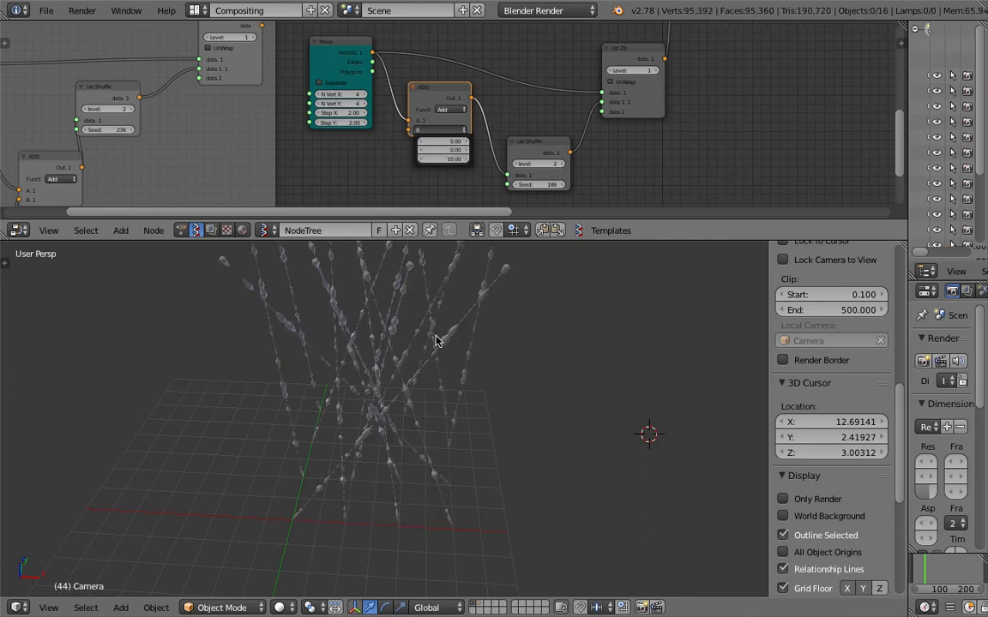
middle_drag(407, 433, 374, 429)
scroll(430, 419, up, 4)
scroll(426, 416, down, 3)
scroll(498, 385, up, 4)
Set the Plane node's N Vert Y to 8 and save the file
middle_drag(235, 124, 52, 111)
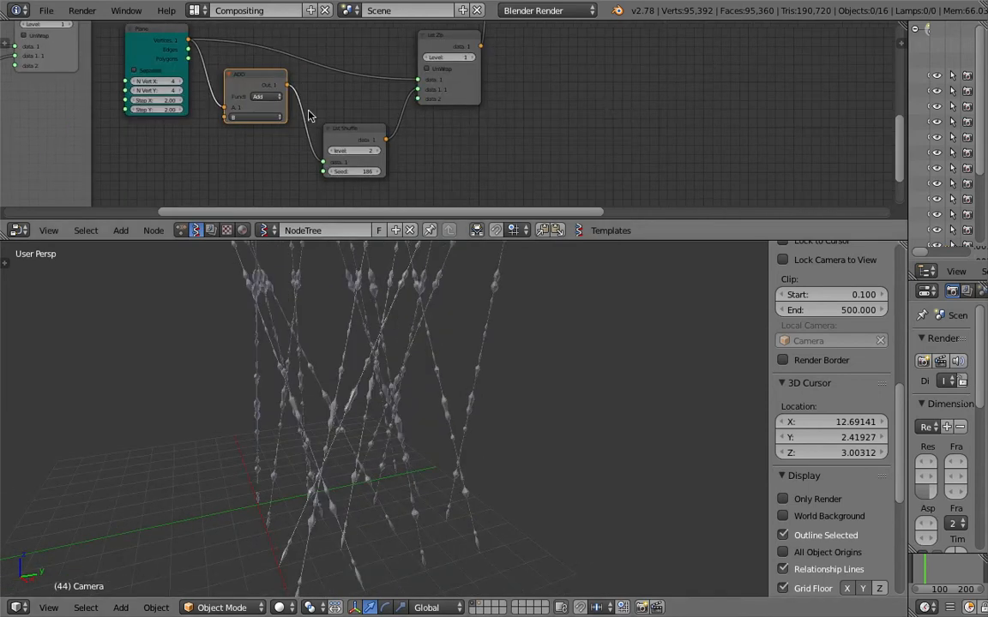
click(178, 91)
click(165, 91)
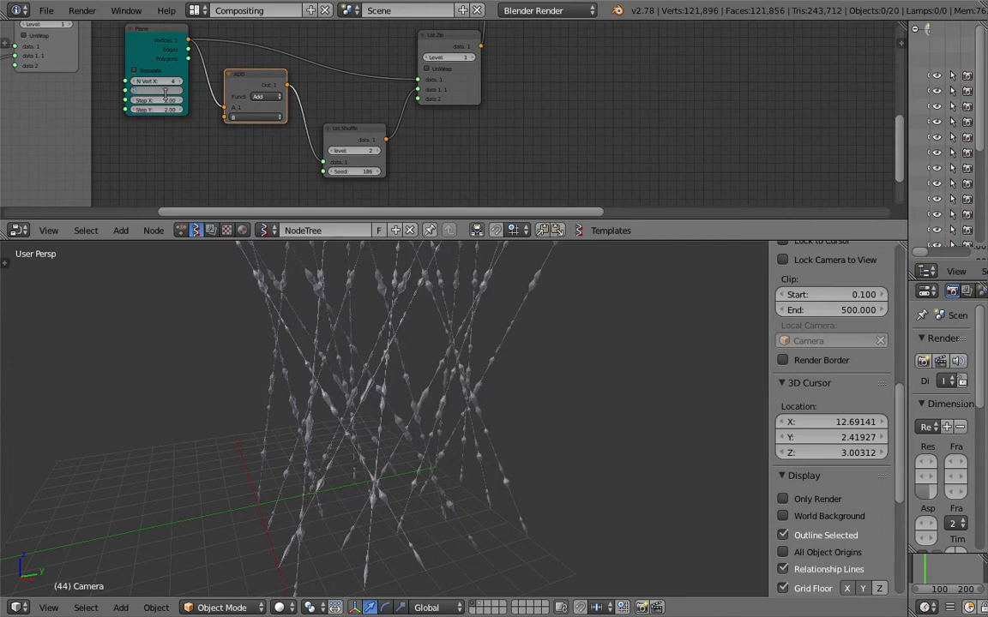
key(Return)
middle_drag(500, 413, 454, 461)
key(ctrl+s)
click(454, 460)
scroll(540, 412, down, 4)
middle_drag(541, 412, 483, 350)
scroll(485, 344, up, 2)
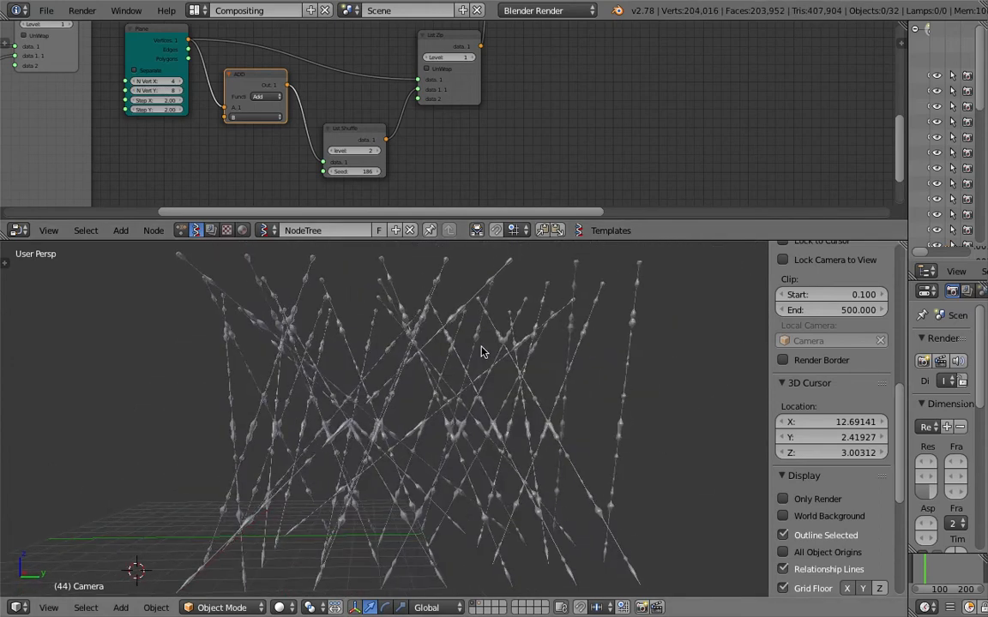
Save the file and raise the Vector Noise MK2 node's seed to 101
middle_drag(811, 82, 252, 169)
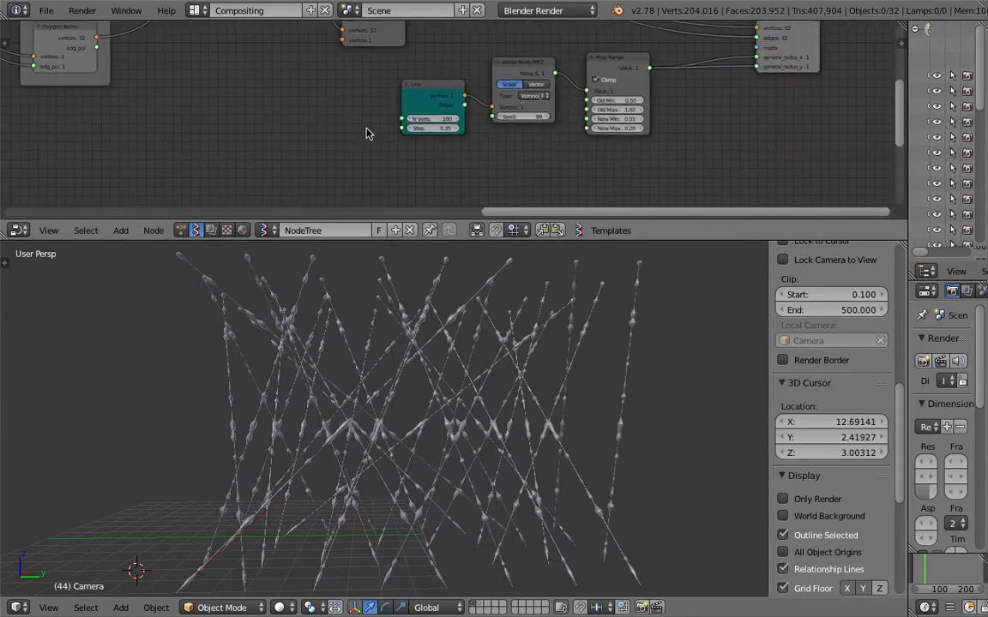
scroll(367, 131, up, 4)
key(ctrl+s)
click(368, 132)
middle_drag(430, 133, 391, 137)
click(545, 126)
click(542, 126)
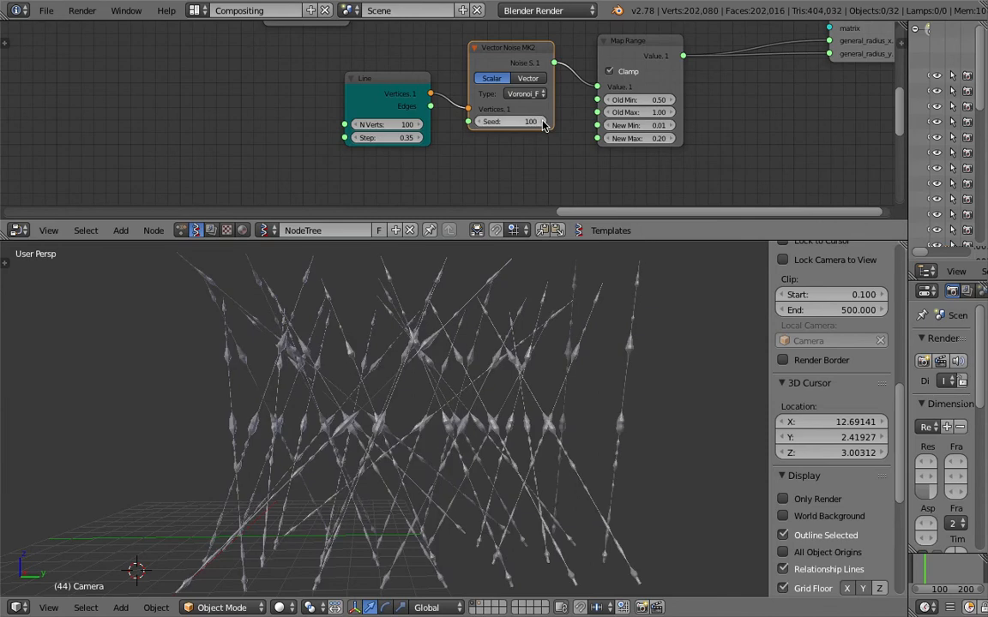
Add a Range Int node in front of the Line node that feeds the vector noise
middle_drag(228, 114, 247, 104)
key(shift+a)
click(246, 103)
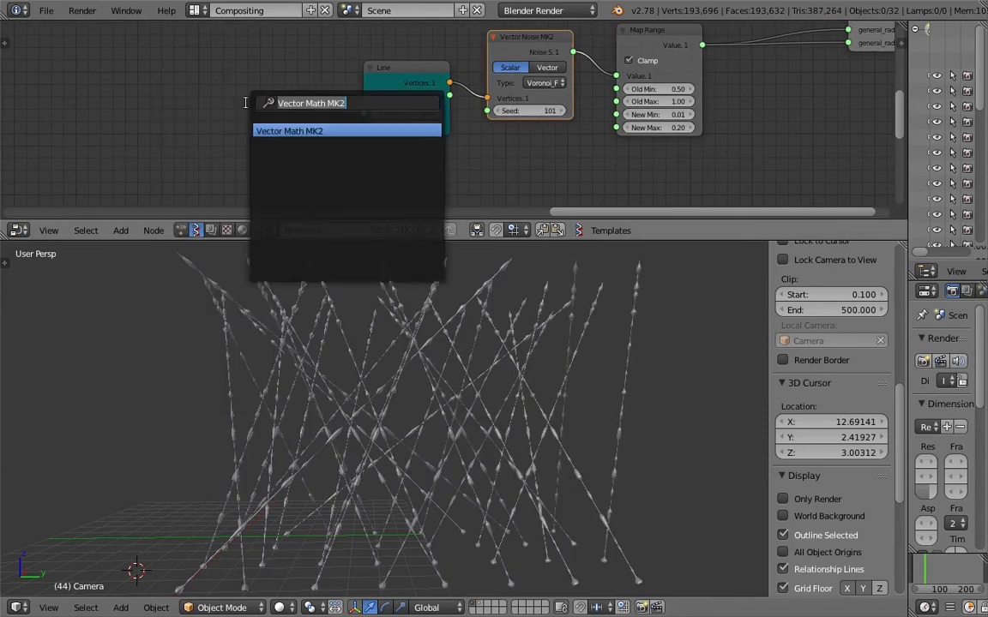
text(range i)
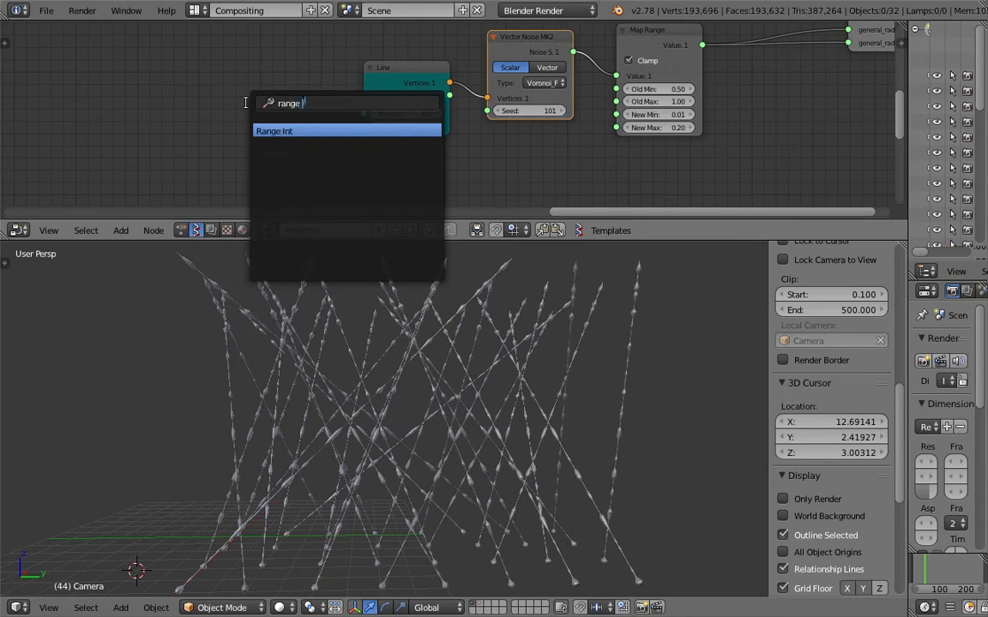
key(Return)
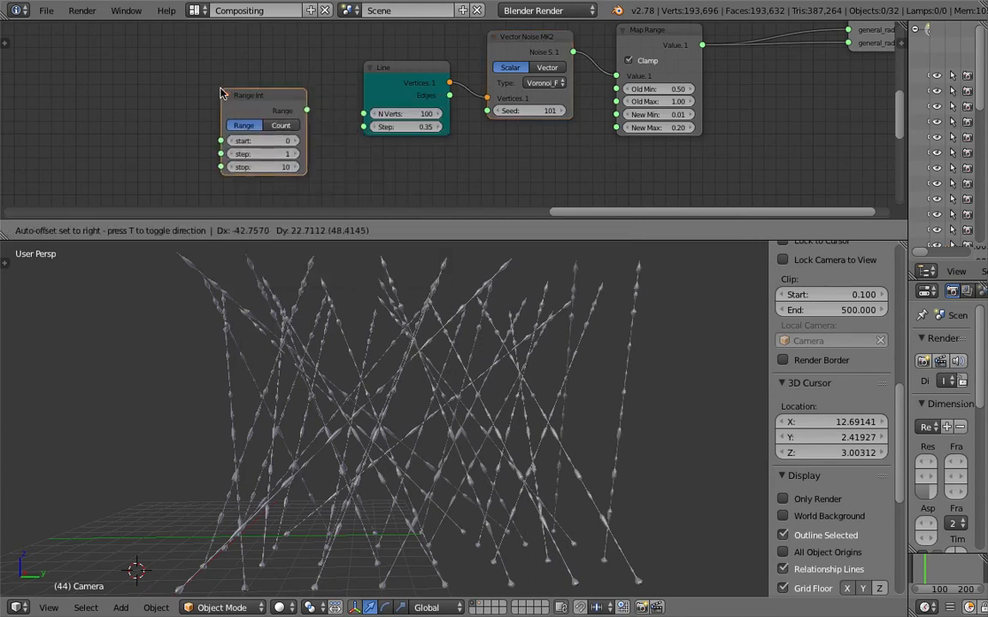
click(223, 94)
Switch Range Int to Count mode with a count of 100 and connect its Range output to the Vector Noise seed
click(276, 126)
click(277, 166)
text(100)
key(Return)
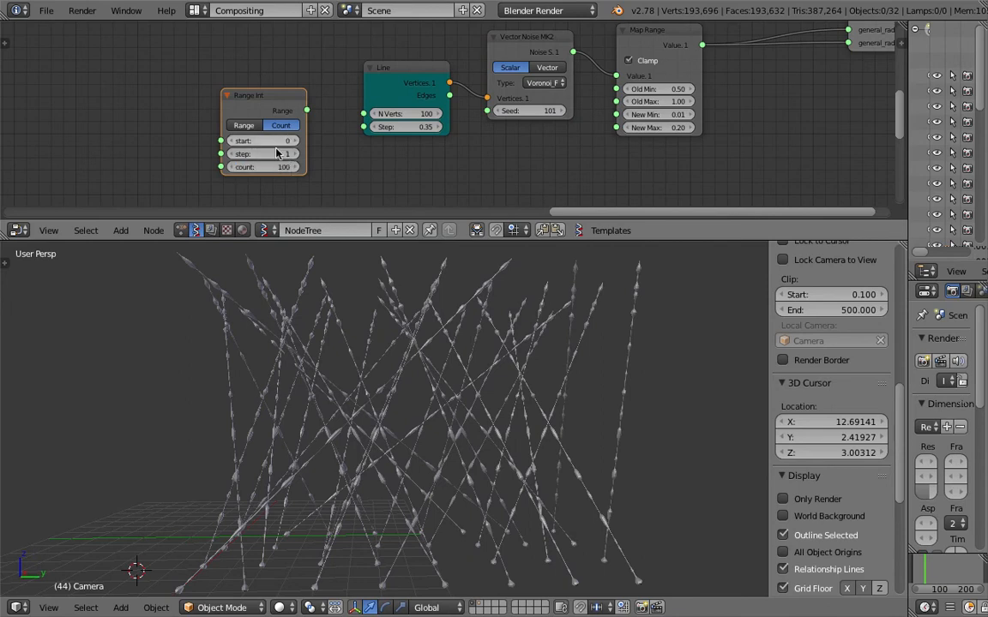
drag(306, 110, 502, 113)
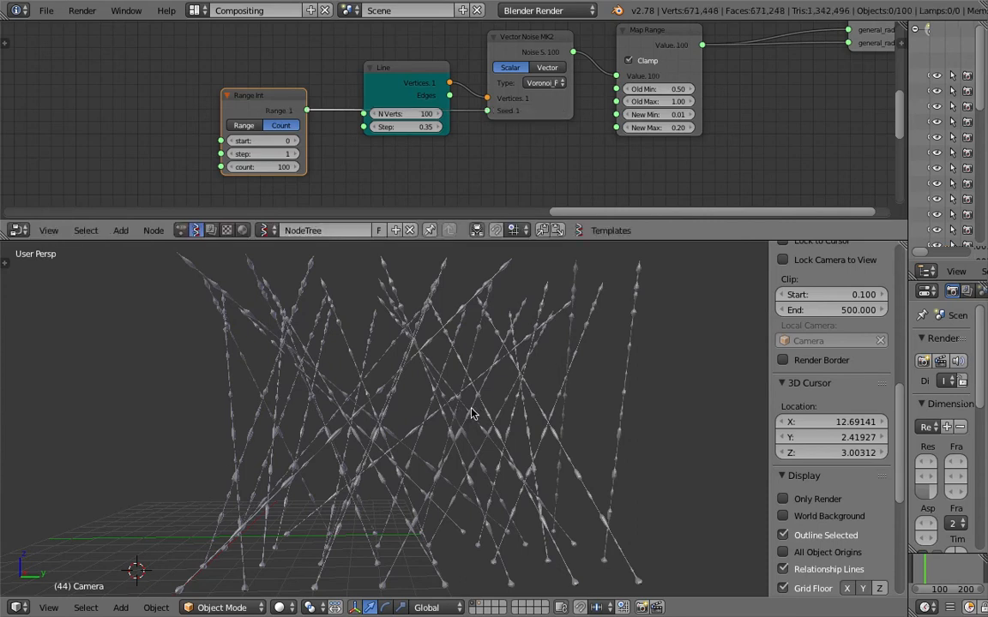
Examine how the bead pattern varies between strands and look over the connected nodes in the tree
click(454, 367)
middle_drag(443, 370, 374, 334)
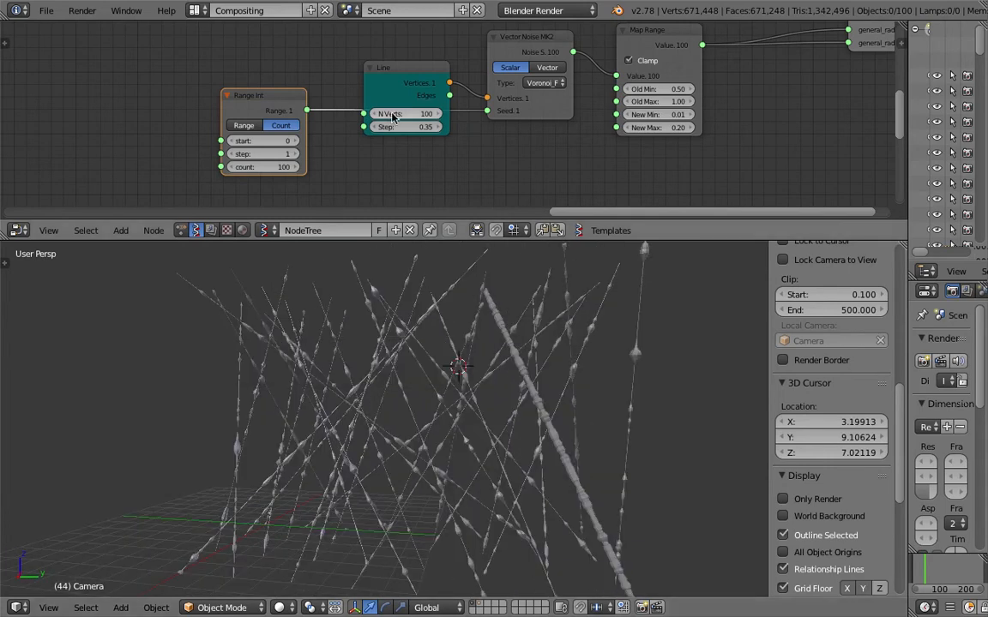
middle_drag(502, 356, 567, 426)
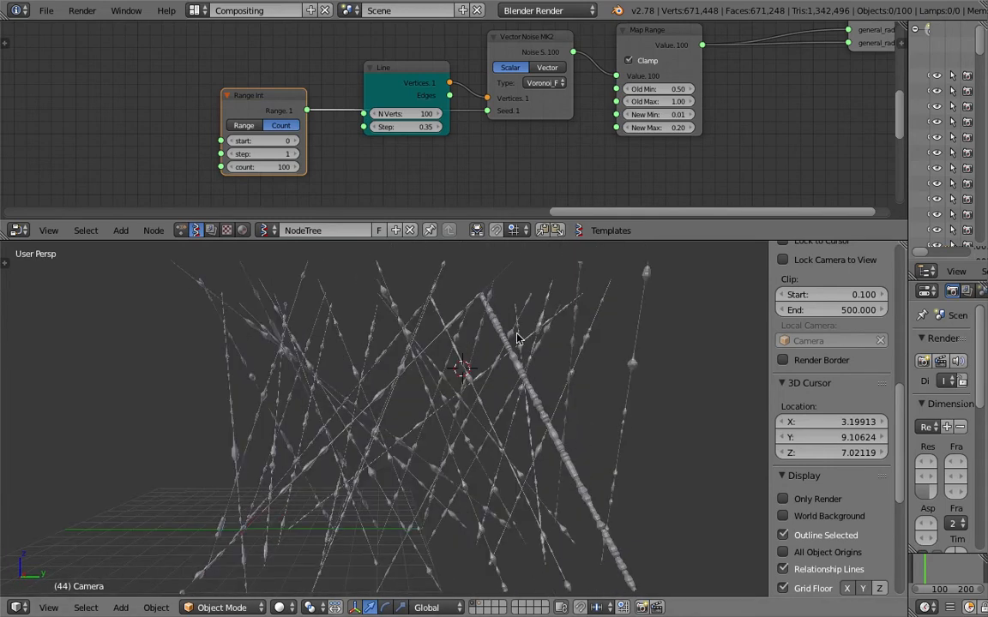
scroll(518, 345, down, 2)
middle_drag(518, 374, 529, 392)
scroll(529, 393, up, 4)
scroll(524, 357, down, 4)
middle_drag(150, 126, 502, 105)
mouse_move(128, 160)
middle_down()
mouse_move(192, 145)
mouse_move(590, 150)
middle_up()
scroll(700, 130, up, 1)
mouse_move(366, 149)
middle_down()
mouse_move(700, 130)
mouse_move(322, 123)
middle_up()
scroll(502, 132, down, 1)
Set the Range Int node's count to 32 and save the file
middle_drag(593, 108, 478, 132)
scroll(480, 132, up, 1)
click(599, 150)
text(32)
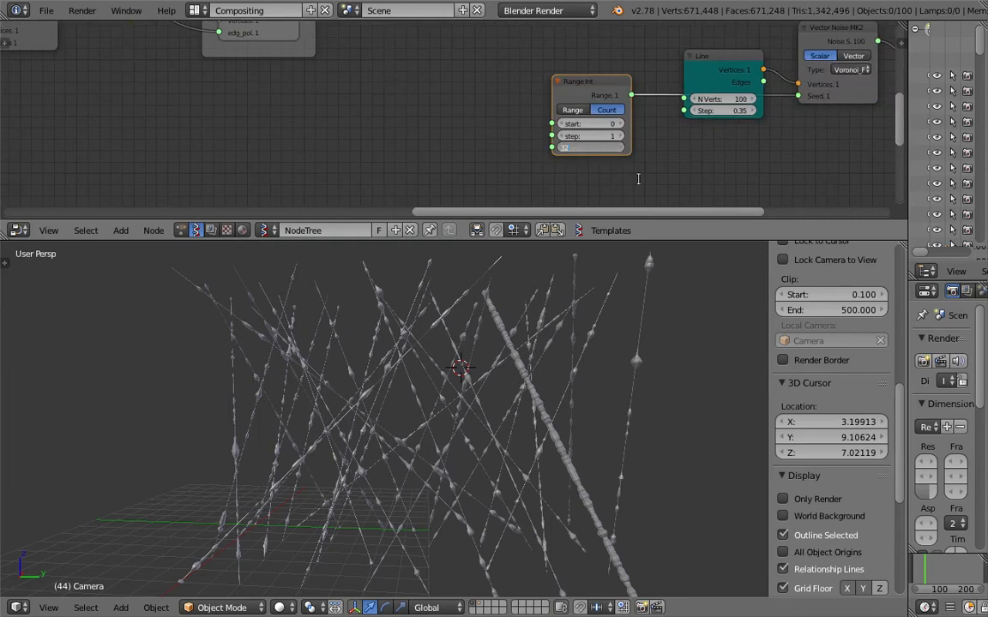
key(Return)
middle_drag(531, 426, 515, 412)
scroll(486, 410, up, 1)
key(ctrl+s)
click(515, 412)
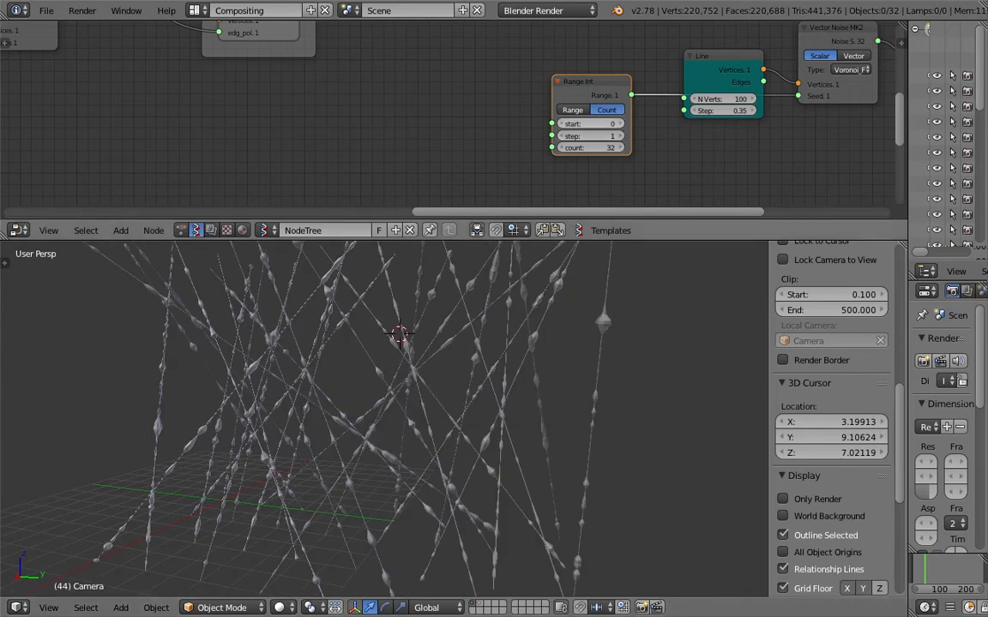
Set the Range Int node's start to 2 and view the strands from farther away
click(621, 126)
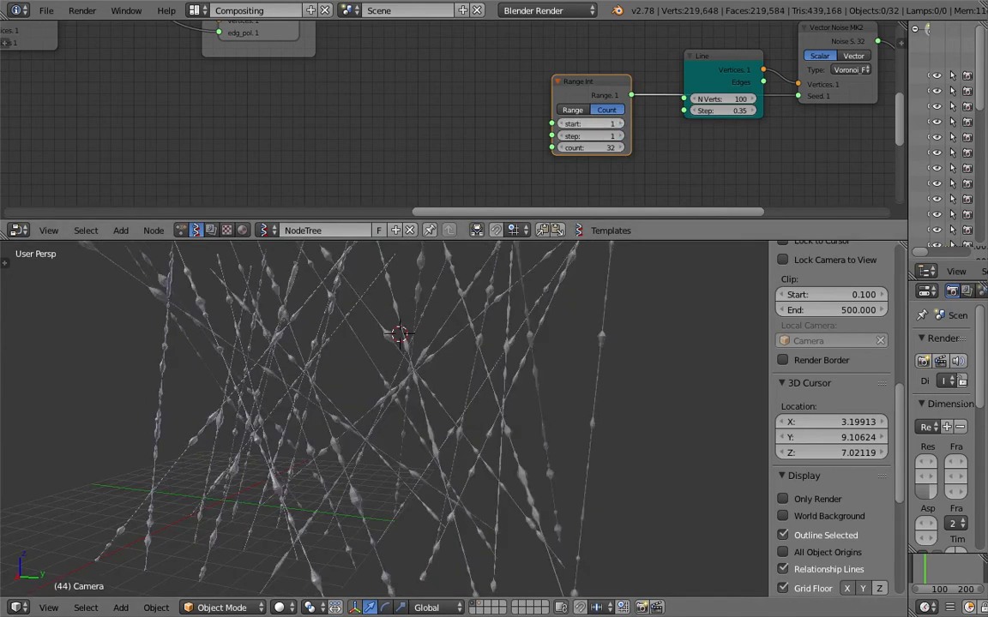
scroll(378, 398, down, 3)
middle_drag(382, 399, 541, 368)
click(572, 352)
Save the file as random_arrange_003.blend and maximize the 3D view to inspect the strands up close
click(44, 11)
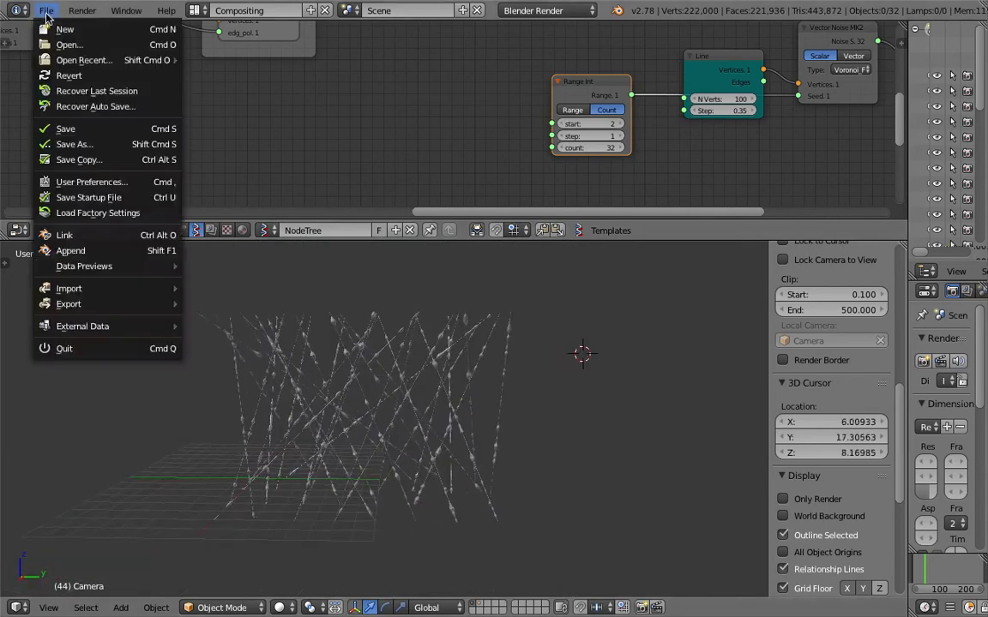
click(66, 146)
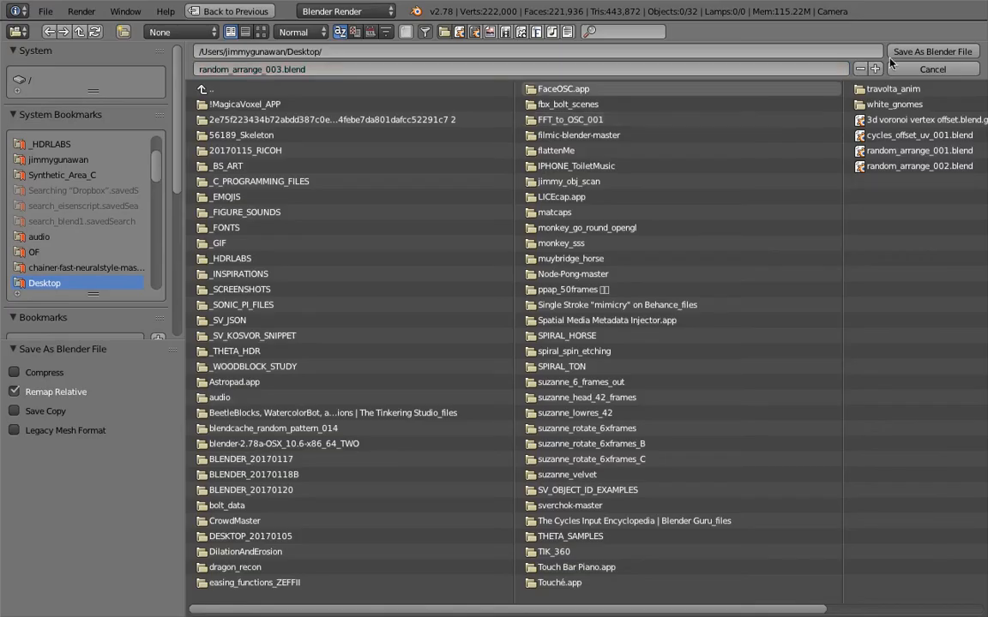
click(932, 51)
scroll(445, 468, up, 5)
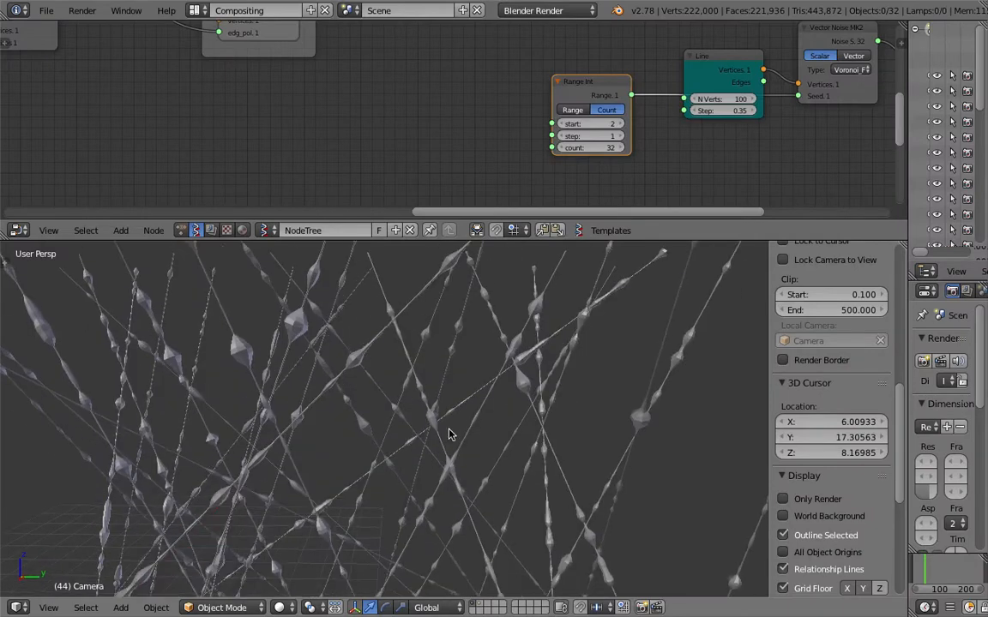
key(ctrl+Up)
scroll(480, 403, up, 6)
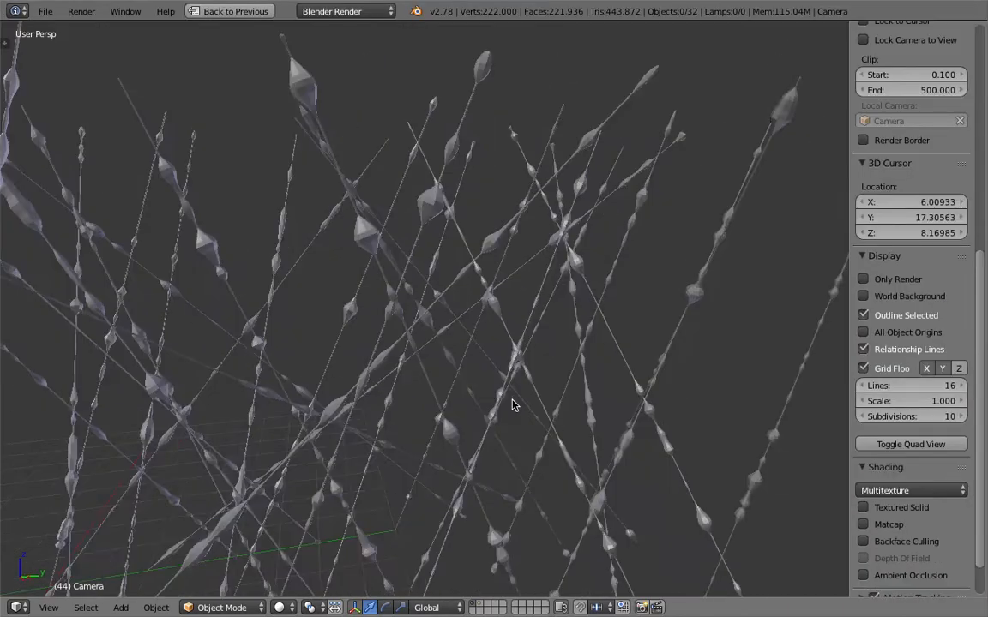
Examine the strands up close from several angles, view them from farther away, and restore the multi-editor layout
scroll(503, 310, up, 6)
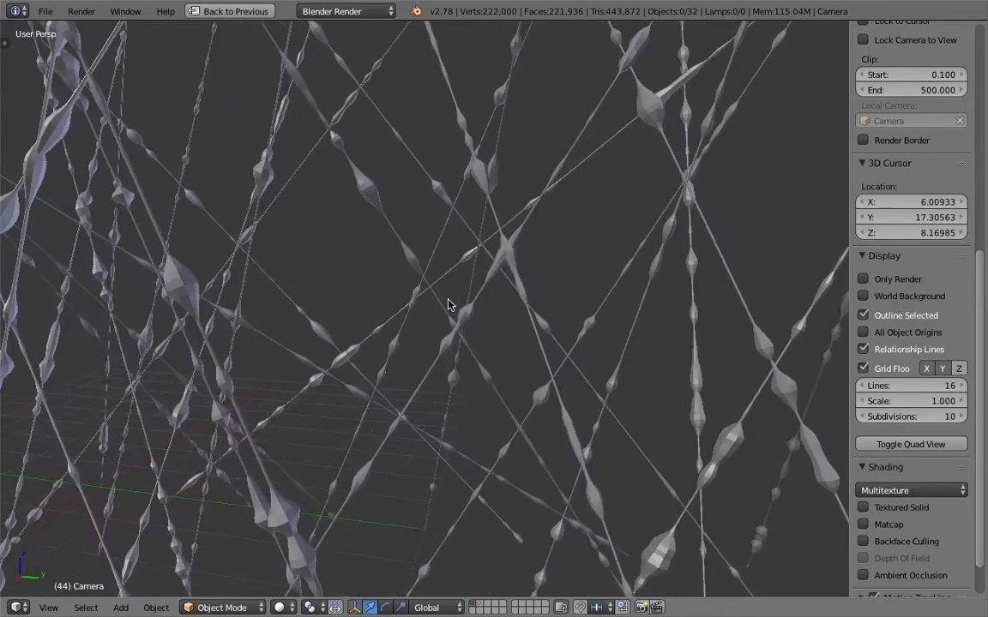
scroll(444, 313, up, 6)
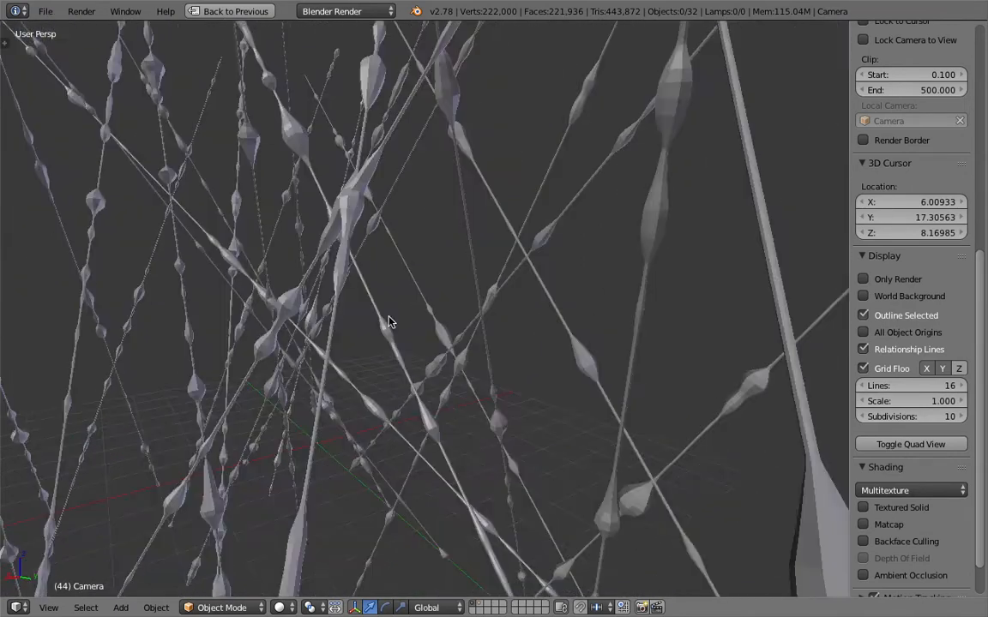
middle_drag(370, 335, 453, 274)
scroll(453, 274, down, 5)
scroll(386, 238, down, 4)
mouse_move(235, 10)
click(179, 157)
click(237, 13)
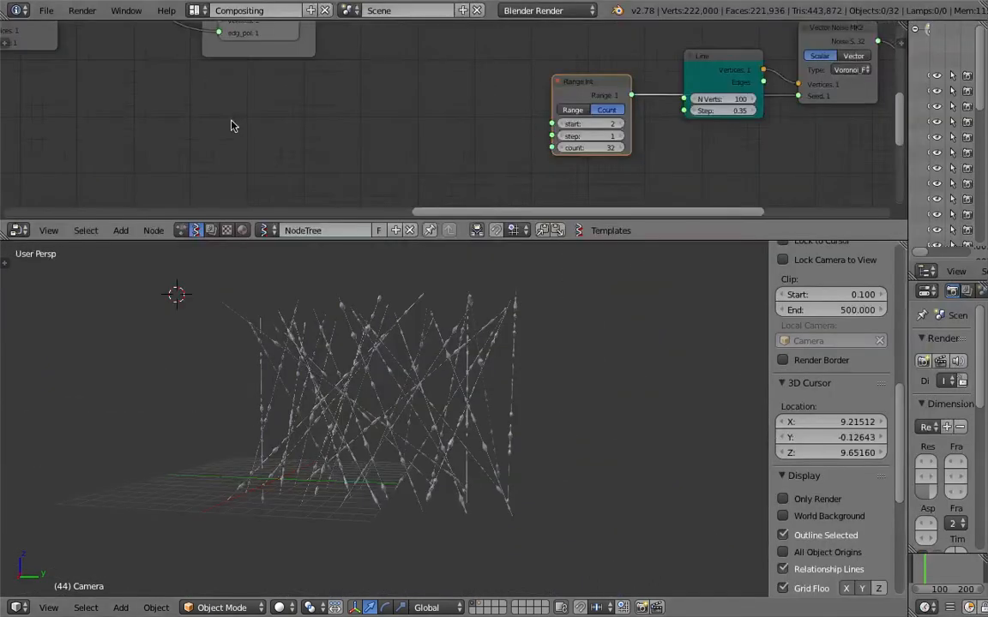
Set the Plane node's N Vert Y to 16, check the denser set of strands, and save the file
middle_drag(353, 147, 412, 159)
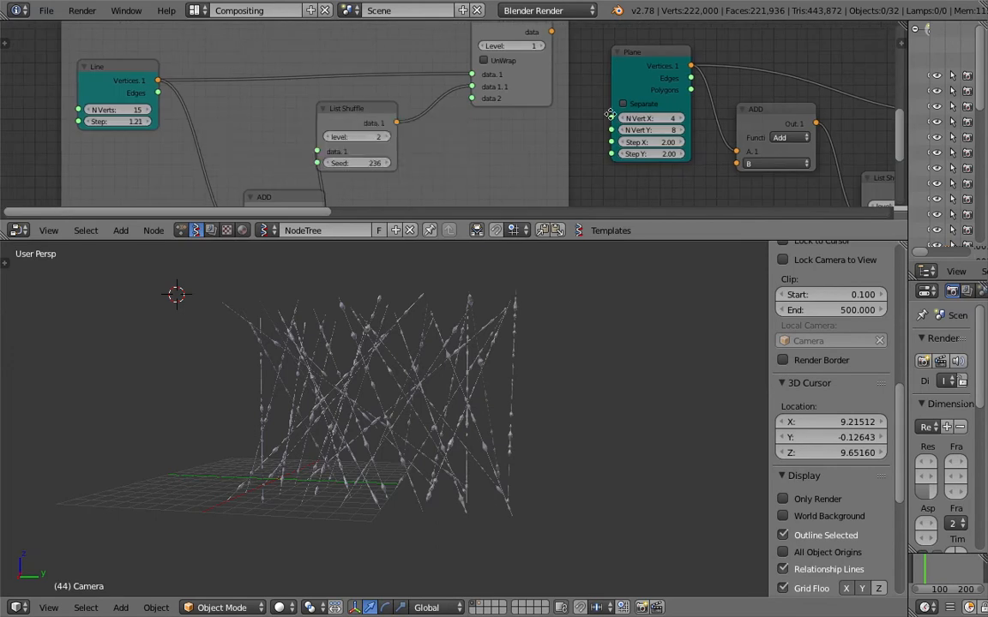
middle_drag(610, 114, 432, 137)
scroll(463, 144, up, 3)
double_click(499, 166)
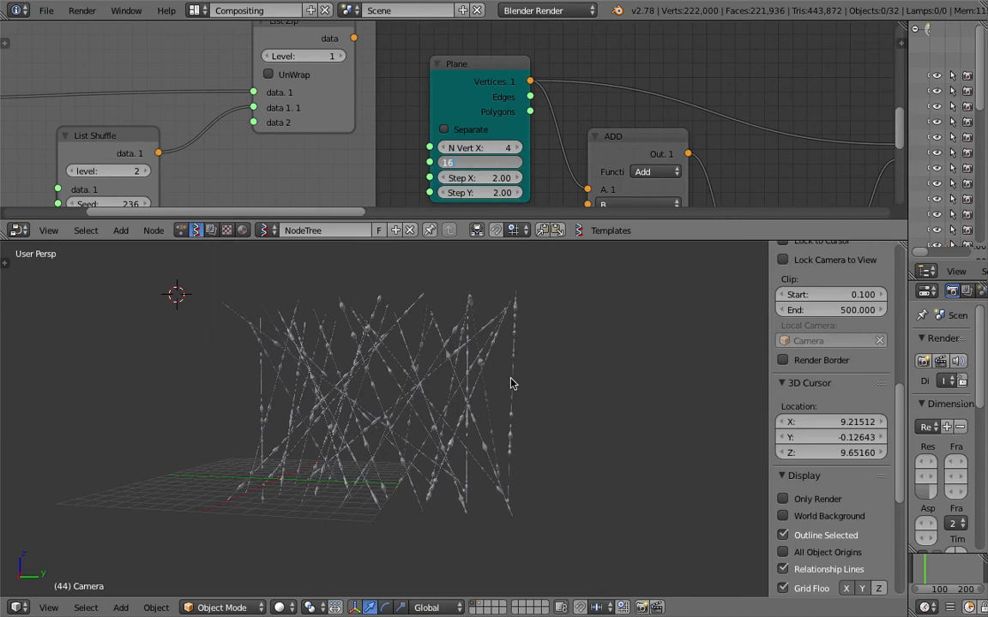
key(Return)
middle_drag(505, 360, 343, 344)
scroll(478, 380, up, 3)
scroll(480, 401, down, 3)
scroll(410, 382, up, 3)
key(ctrl+s)
click(390, 386)
Set the Range Int node's count to 64
scroll(684, 150, down, 2)
scroll(382, 95, down, 1)
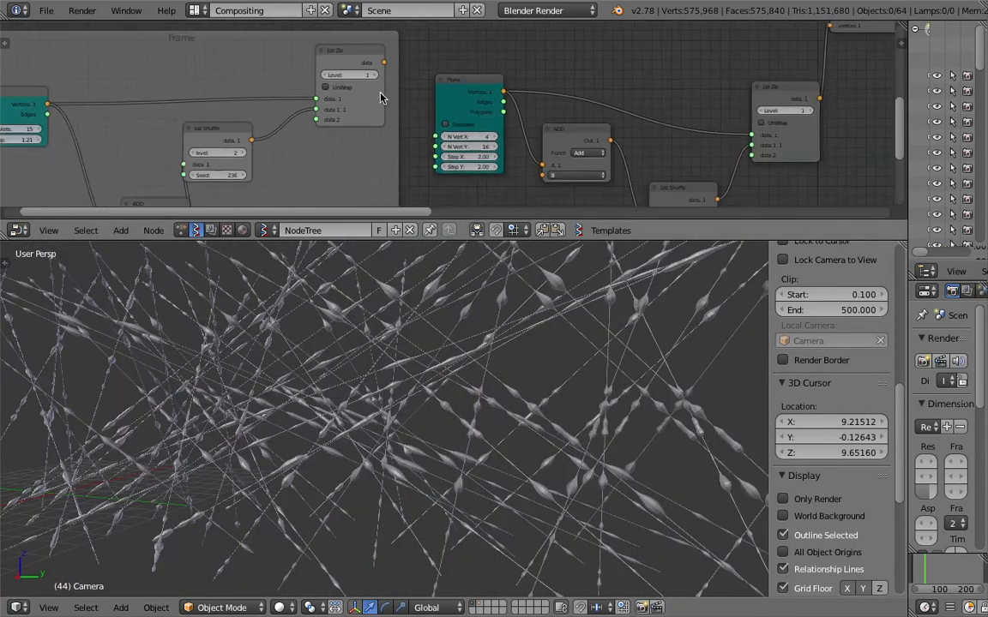
scroll(566, 113, down, 1)
middle_drag(868, 117, 185, 80)
scroll(493, 83, up, 1)
click(635, 81)
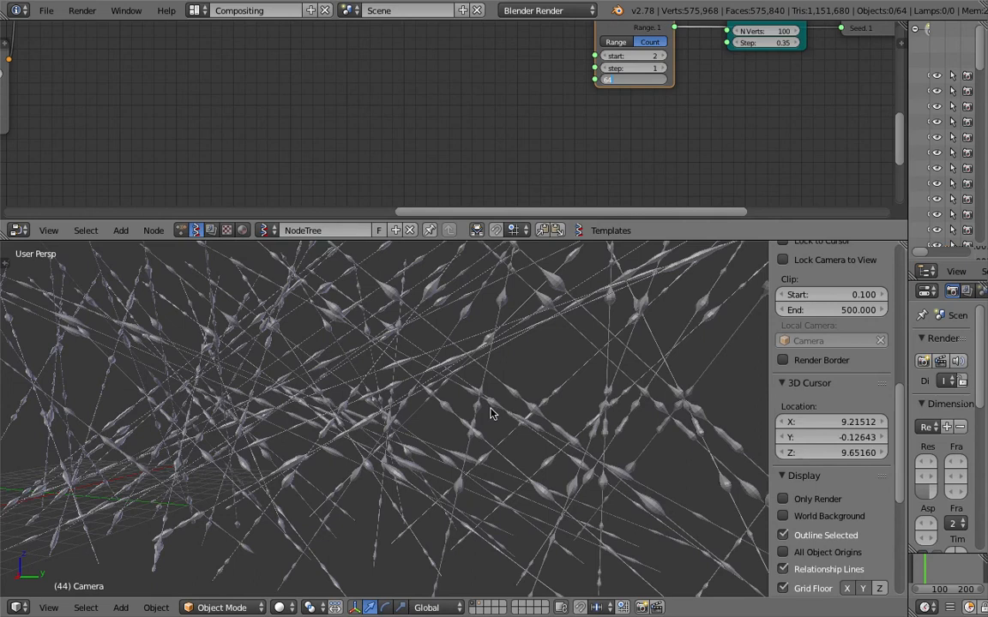
middle_drag(468, 397, 429, 367)
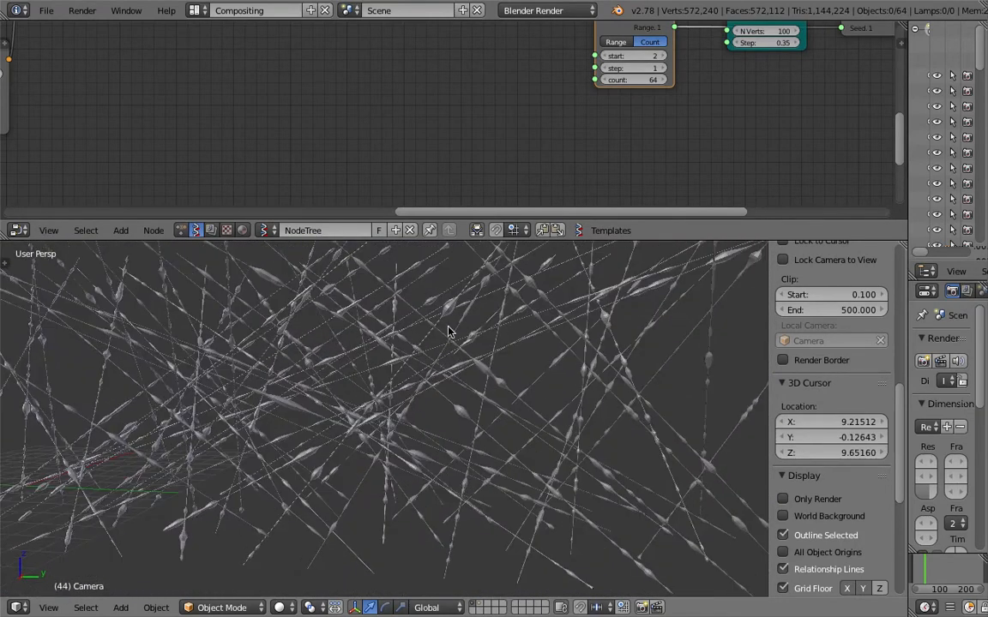
Maximize the 3D view and turn on Matcap shading for the strands
key(ctrl+Up)
middle_drag(451, 331, 497, 296)
click(886, 525)
mouse_move(716, 463)
middle_down()
mouse_move(599, 436)
mouse_move(651, 446)
middle_up()
scroll(892, 498, down, 5)
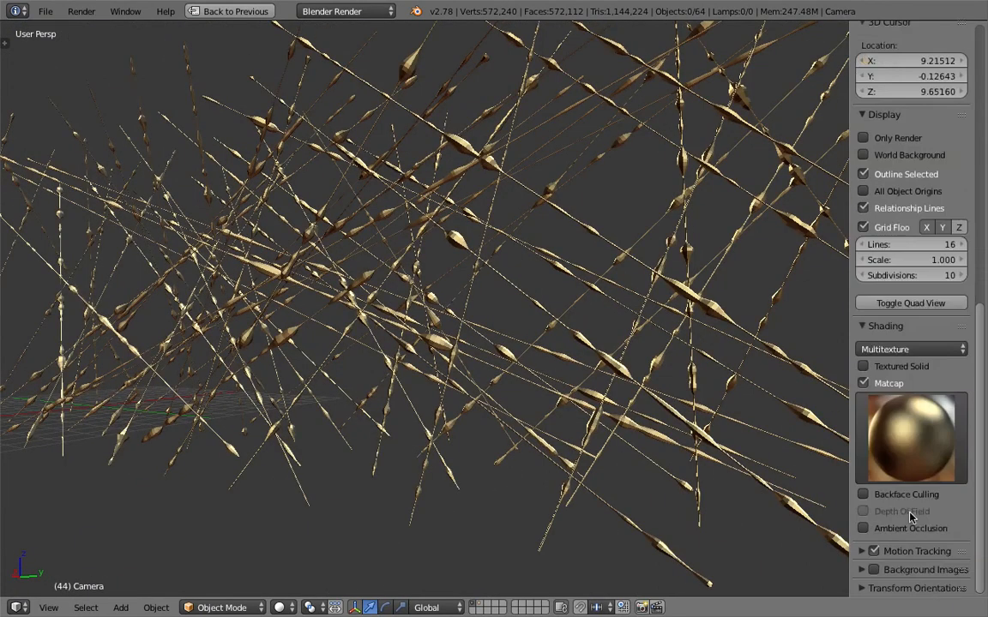
Switch the matcap to the rainbow normal-colored sphere, save the file, and restore the multi-editor layout
click(902, 526)
click(902, 526)
click(912, 467)
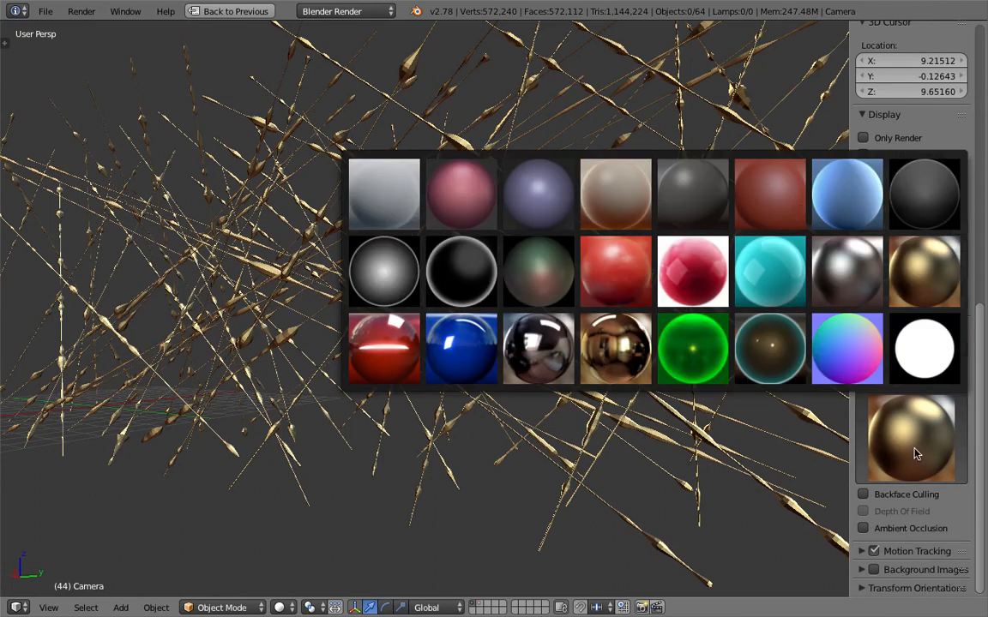
click(859, 368)
middle_drag(493, 295, 493, 340)
key(ctrl+s)
click(493, 341)
click(230, 11)
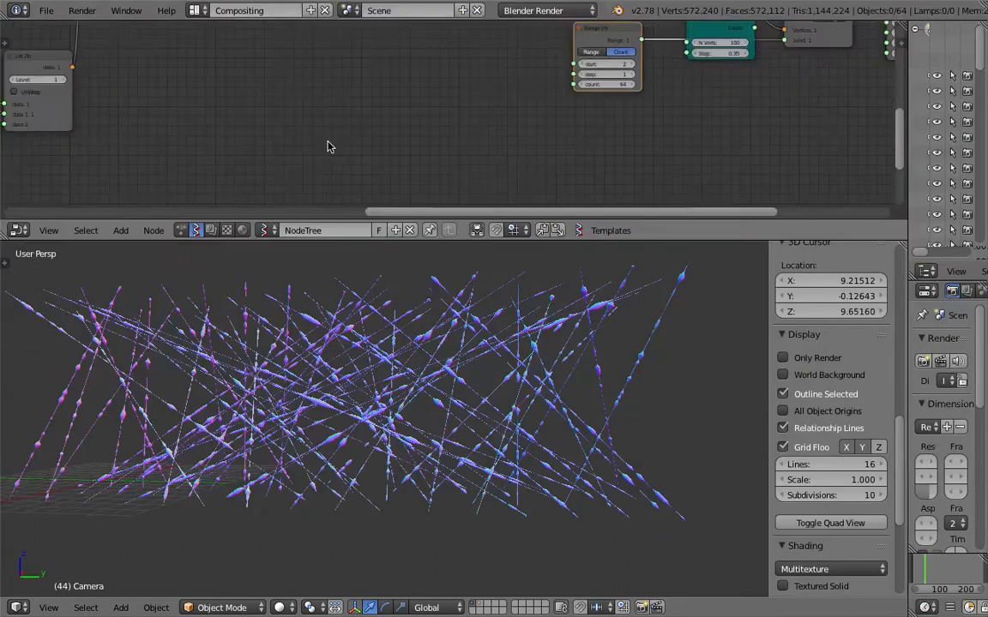
Set the Z value of the B vector to 30 in the ADD node fed by the Plane, and save the file
middle_drag(507, 117, 373, 137)
middle_drag(103, 140, 537, 103)
middle_drag(240, 141, 512, 102)
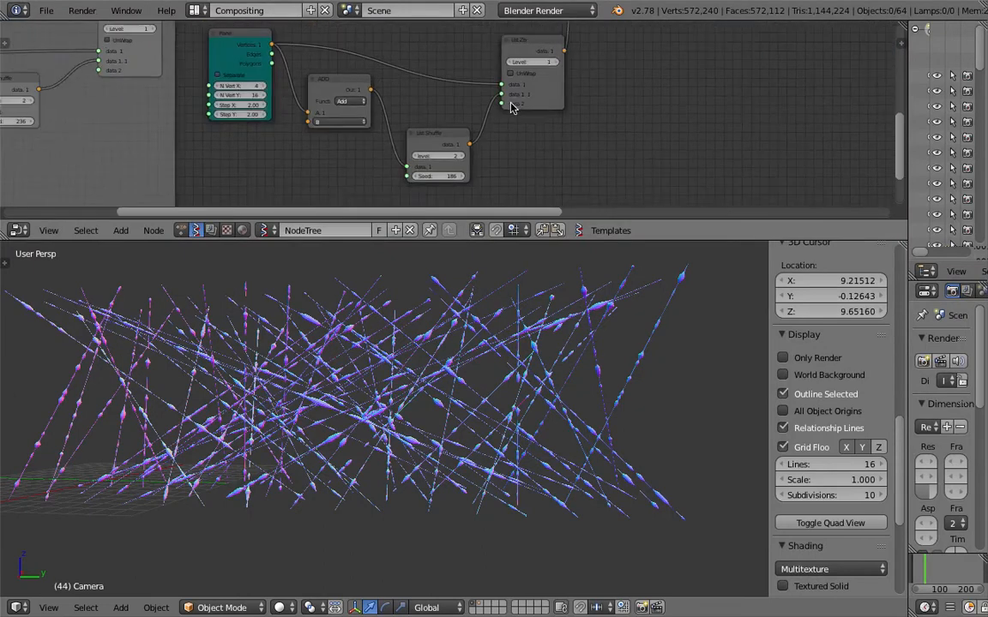
middle_drag(431, 104, 626, 105)
scroll(626, 108, up, 2)
click(566, 123)
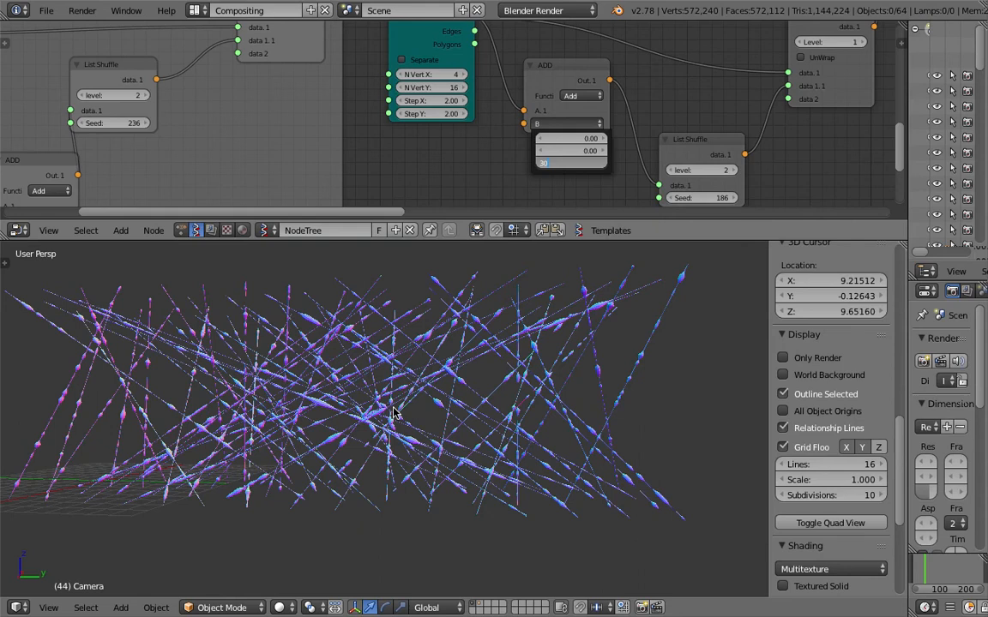
key(Return)
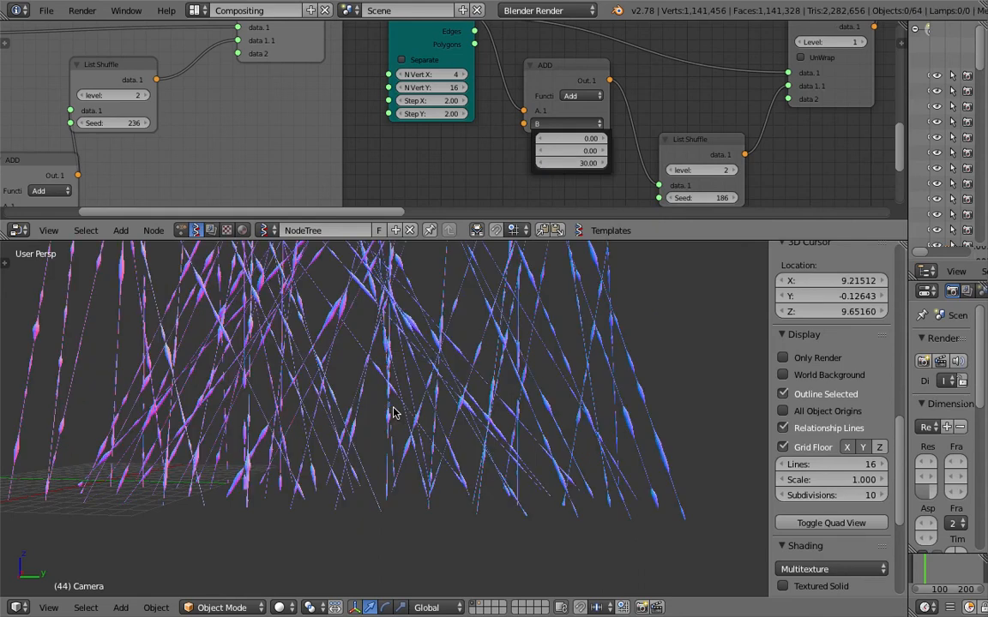
scroll(403, 441, down, 5)
middle_drag(404, 443, 416, 327)
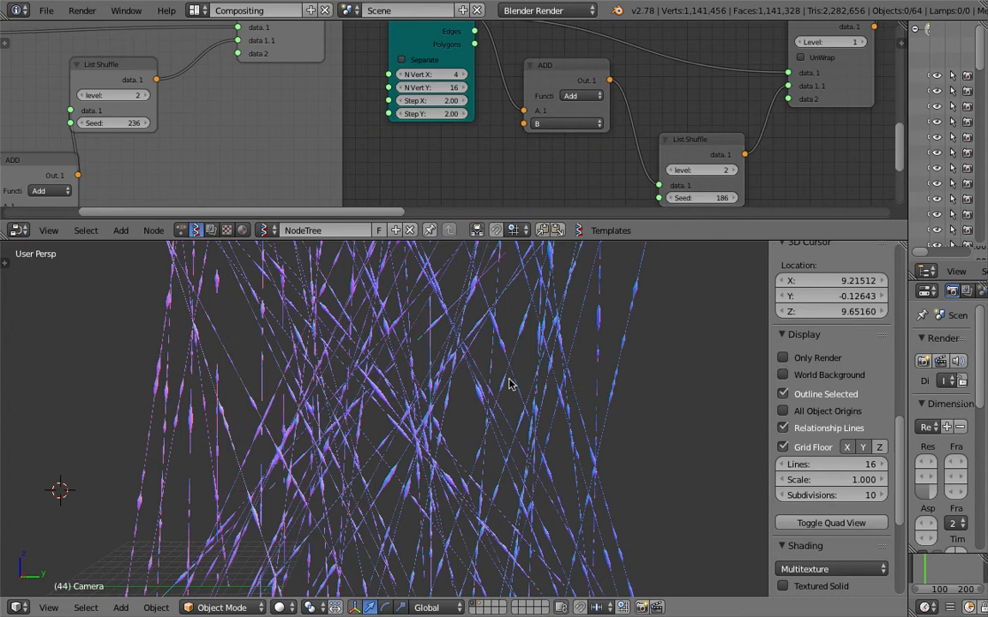
middle_drag(349, 367, 457, 401)
key(ctrl+s)
click(458, 401)
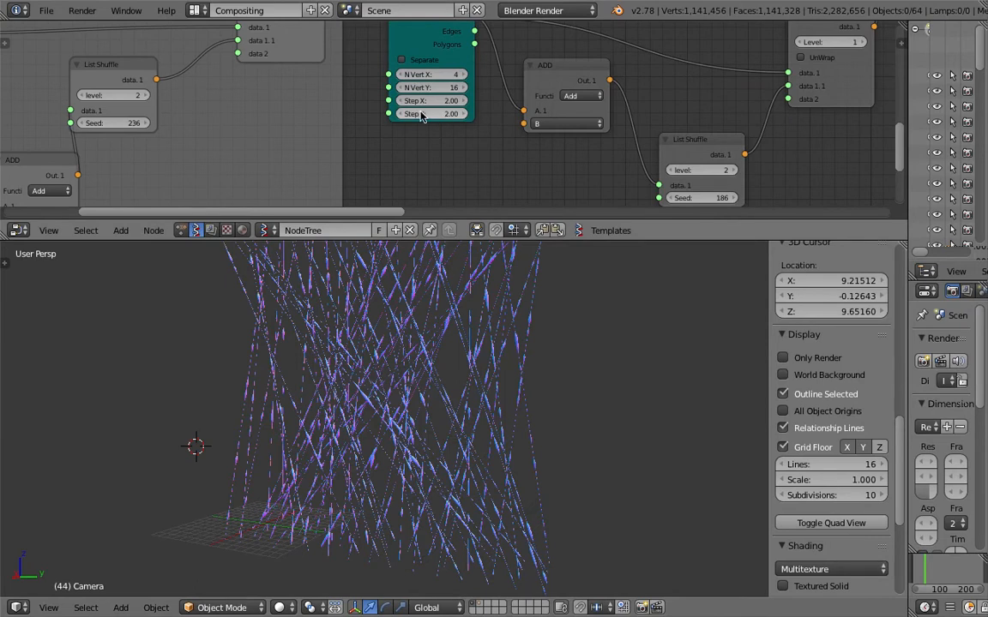
Set the Plane node's Step X to 6
click(463, 101)
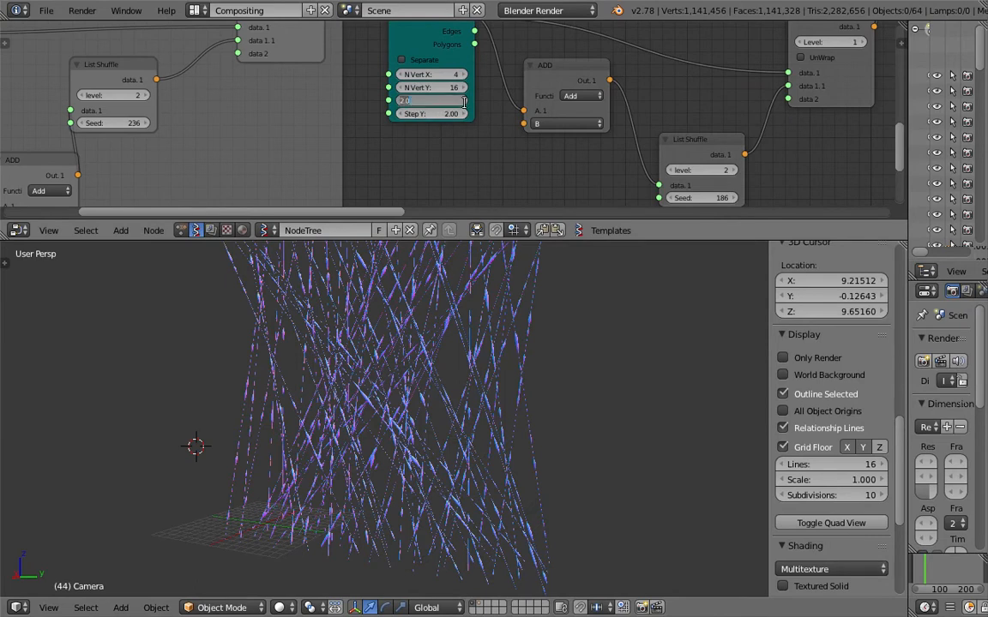
text(6)
key(Return)
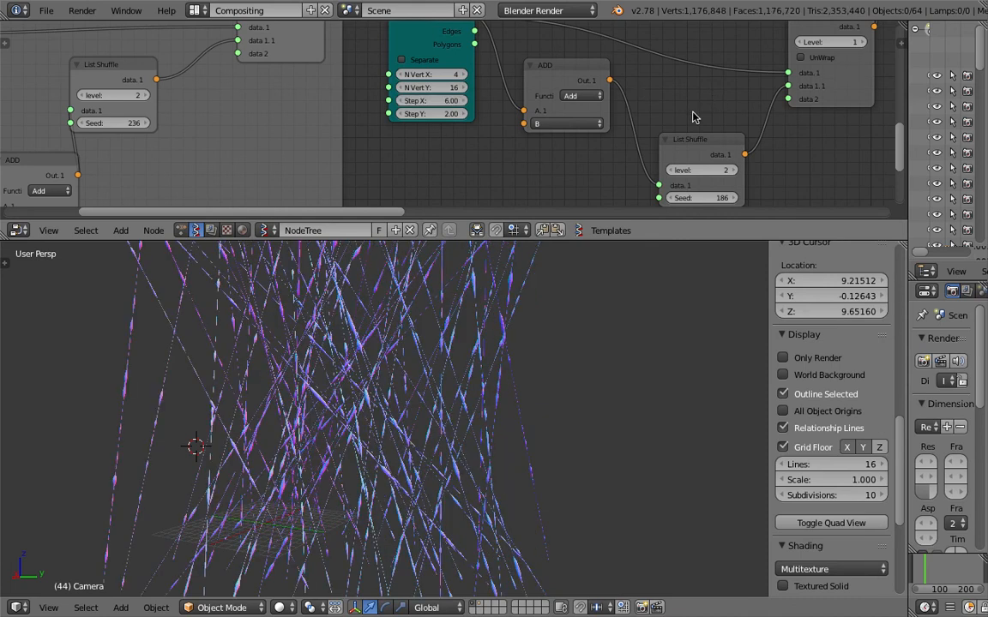
Switch the UV Connection node's output from Pols to Edges and turn off its slice option
scroll(600, 360, down, 3)
middle_drag(718, 94, 634, 146)
middle_drag(804, 110, 581, 138)
drag(619, 65, 653, 114)
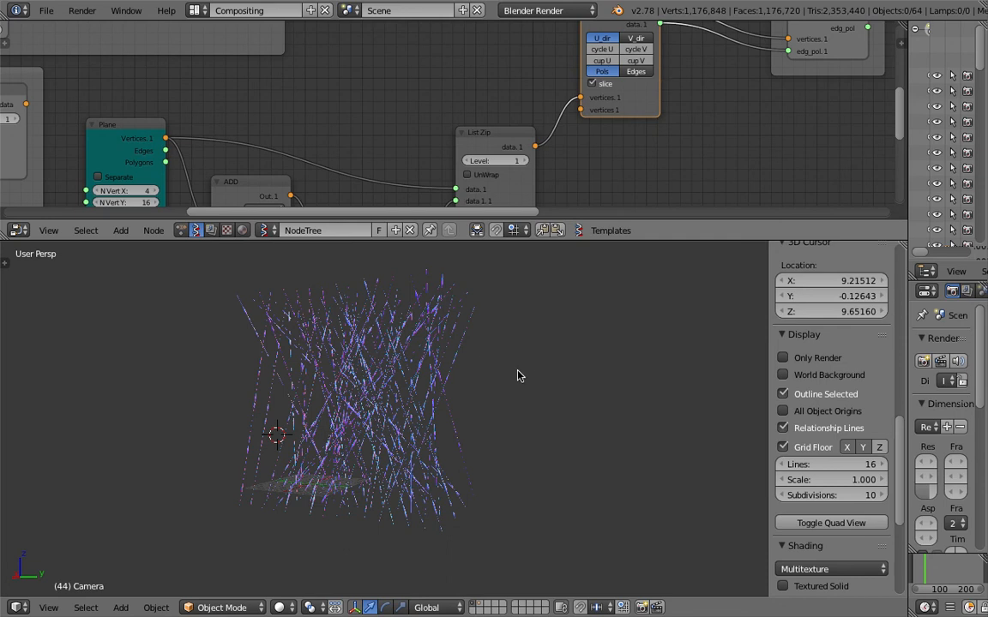
click(591, 84)
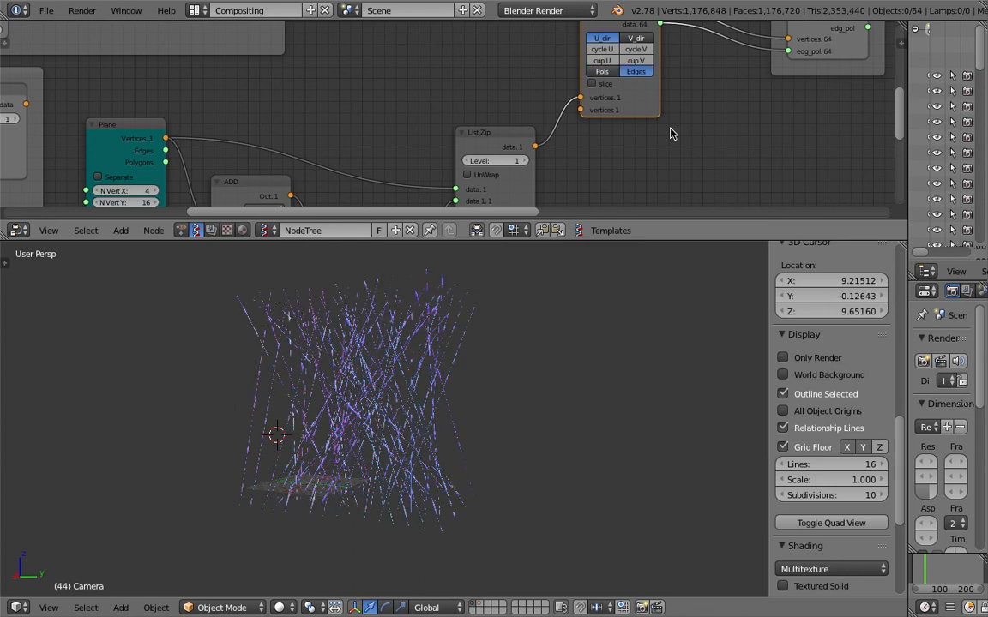
scroll(670, 127, down, 1)
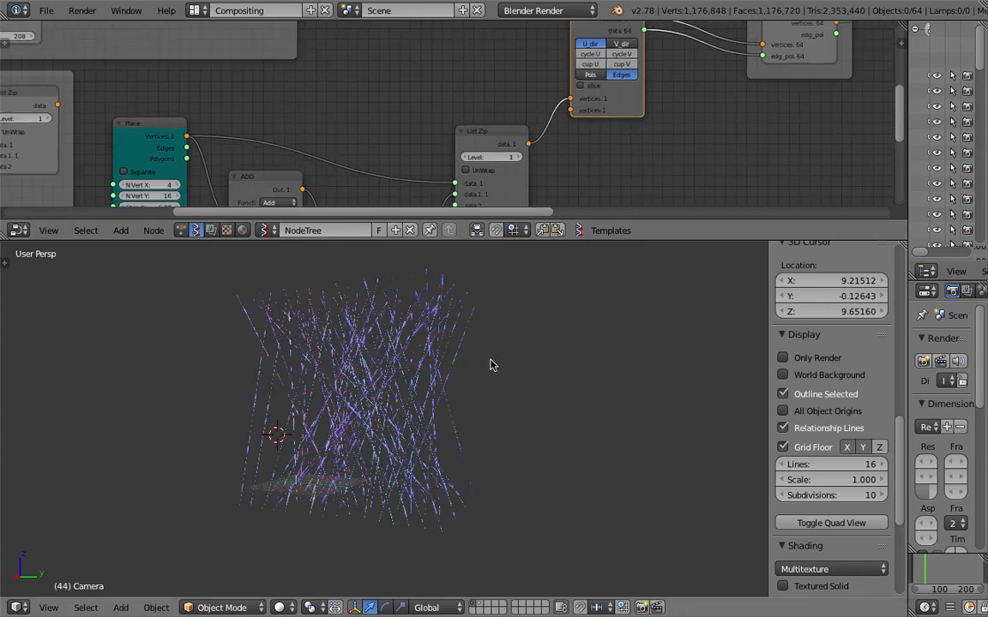
Inspect the widened bundle of strands from near and far, and save the file
middle_drag(463, 362, 491, 386)
scroll(565, 407, up, 4)
scroll(505, 387, up, 2)
scroll(505, 387, down, 8)
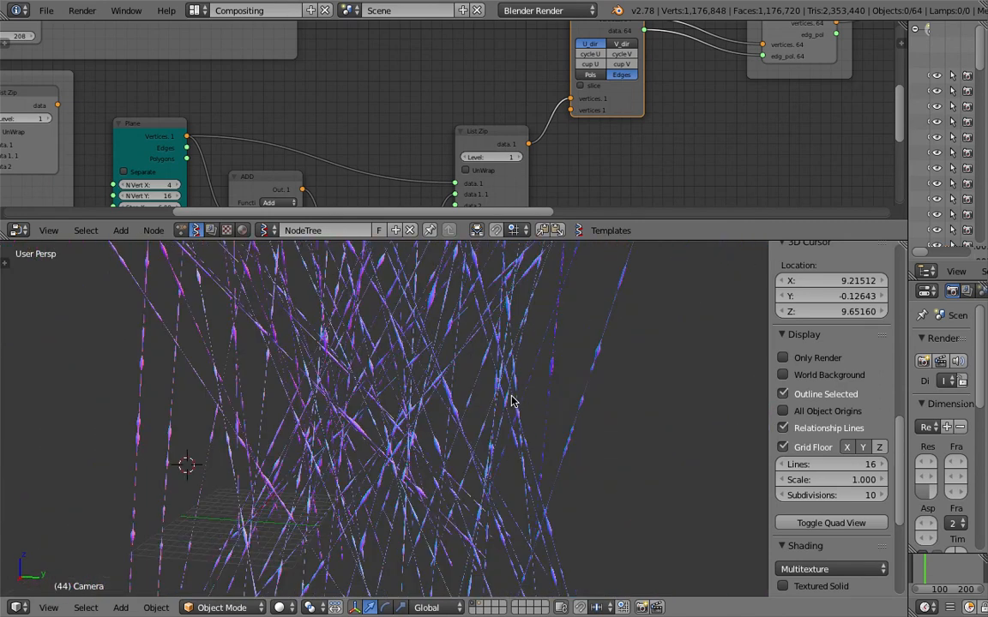
scroll(455, 532, down, 4)
middle_drag(454, 532, 529, 460)
middle_drag(201, 586, 448, 351)
key(ctrl+s)
click(442, 343)
scroll(435, 356, up, 4)
scroll(434, 356, down, 3)
Enlarge the node editor area and move the Vector Noise MK2 node slightly higher above the Line node
middle_drag(663, 112, 549, 139)
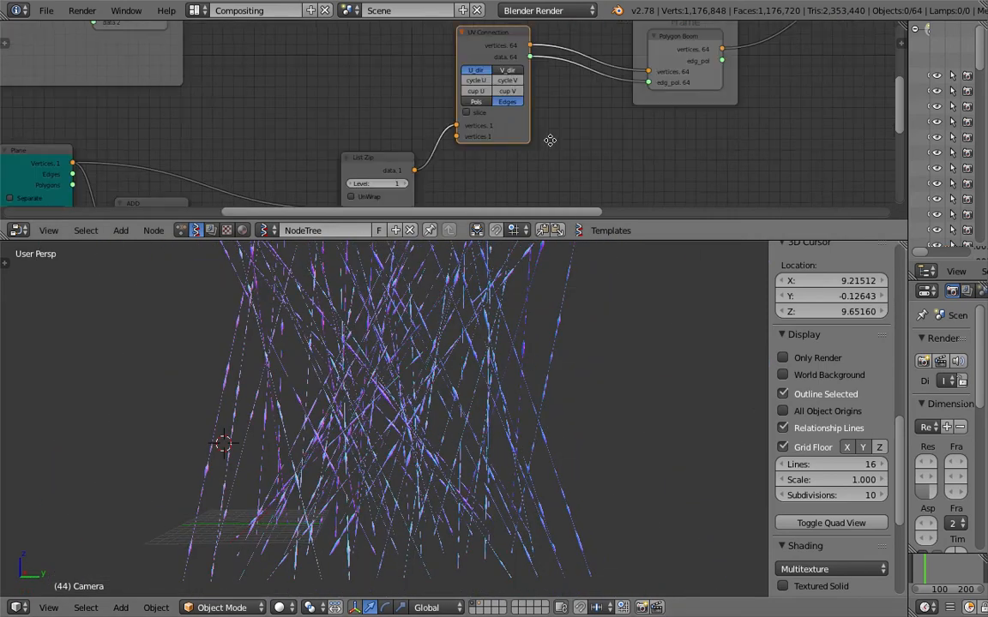
scroll(549, 139, down, 5)
middle_drag(645, 138, 538, 138)
scroll(537, 138, down, 1)
scroll(448, 463, down, 6)
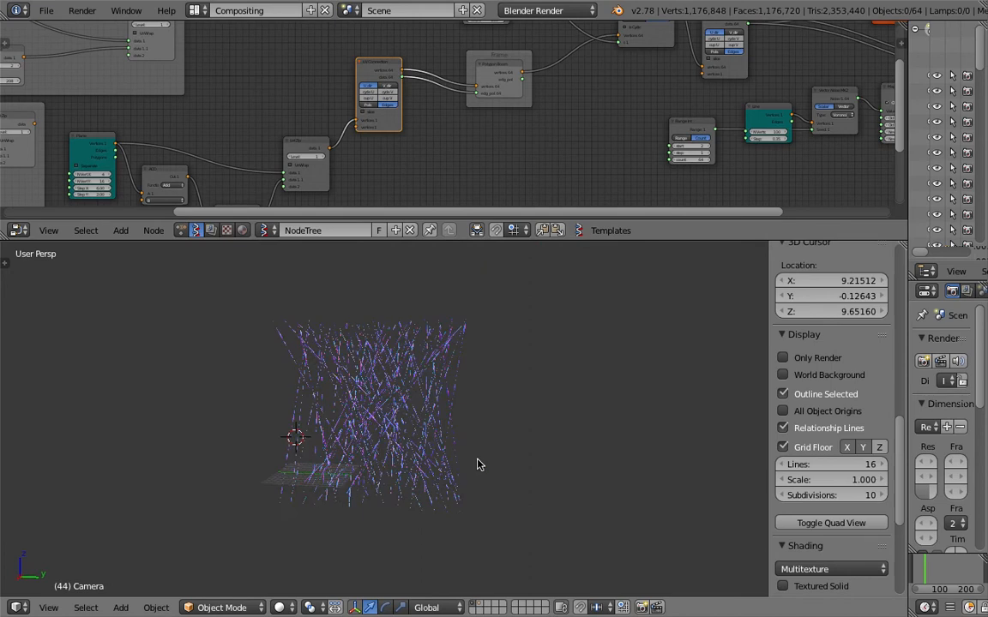
scroll(439, 132, up, 2)
middle_drag(612, 124, 336, 119)
scroll(445, 129, up, 5)
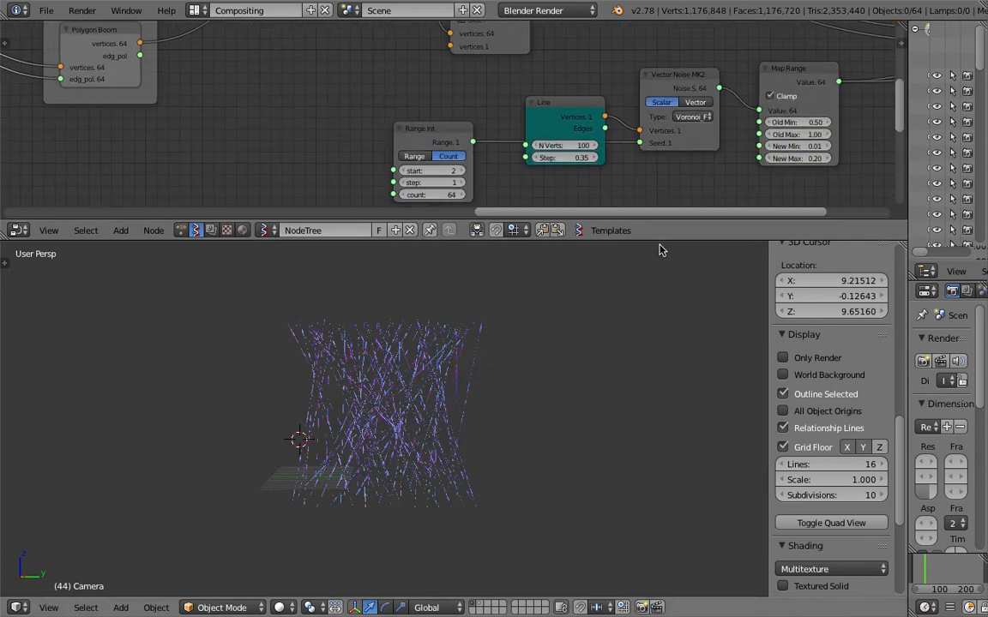
drag(659, 241, 664, 346)
middle_drag(691, 115, 502, 124)
click(502, 123)
drag(501, 122, 506, 105)
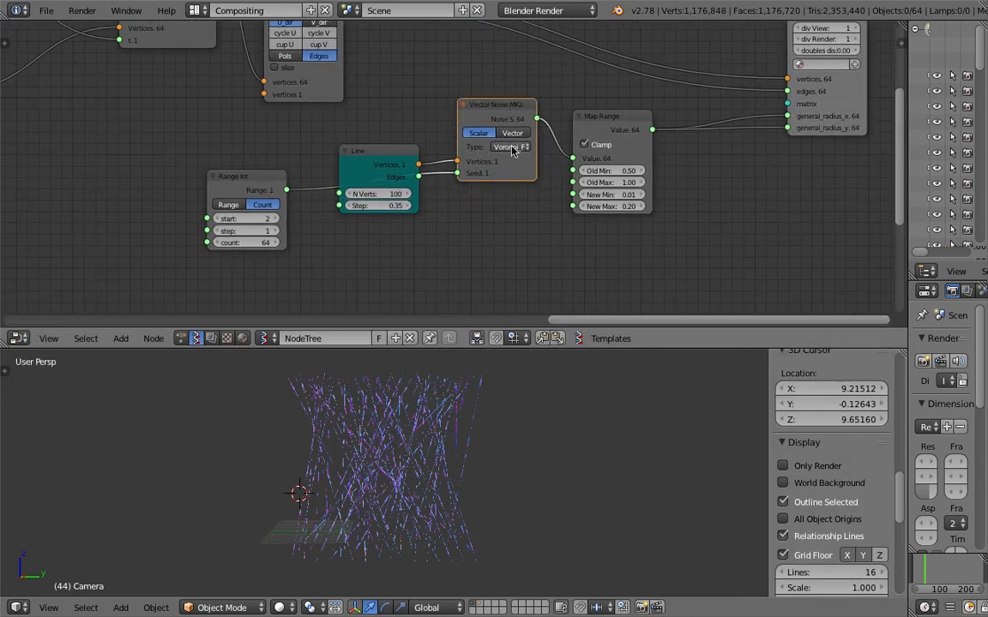
Set the Vector Noise MK2 node's type to Stdperlin and inspect the resulting bead pattern on the strands
click(511, 148)
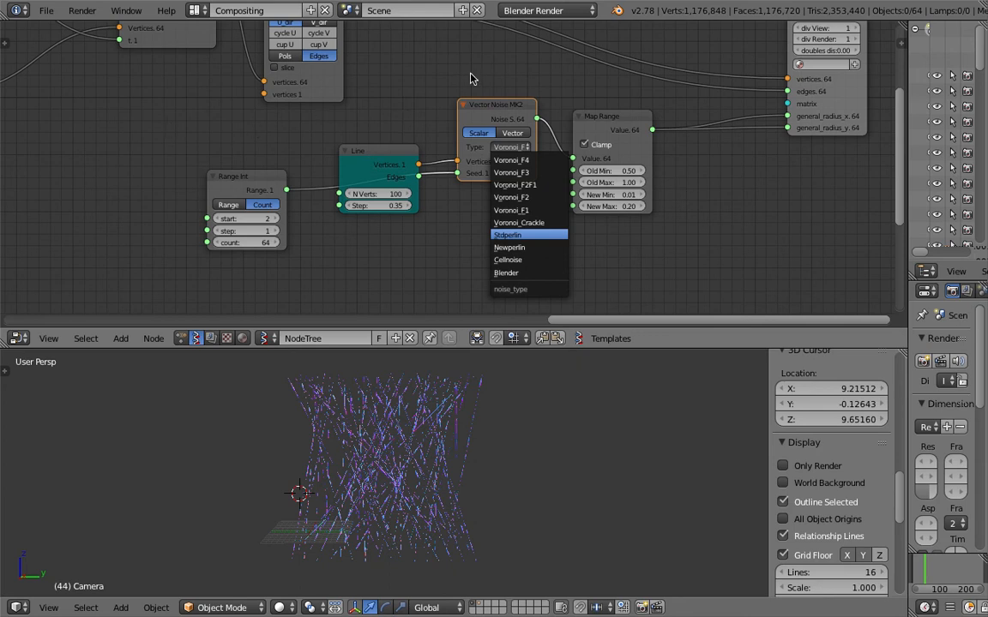
key(Return)
scroll(493, 433, up, 7)
middle_drag(493, 441, 426, 459)
scroll(436, 456, down, 4)
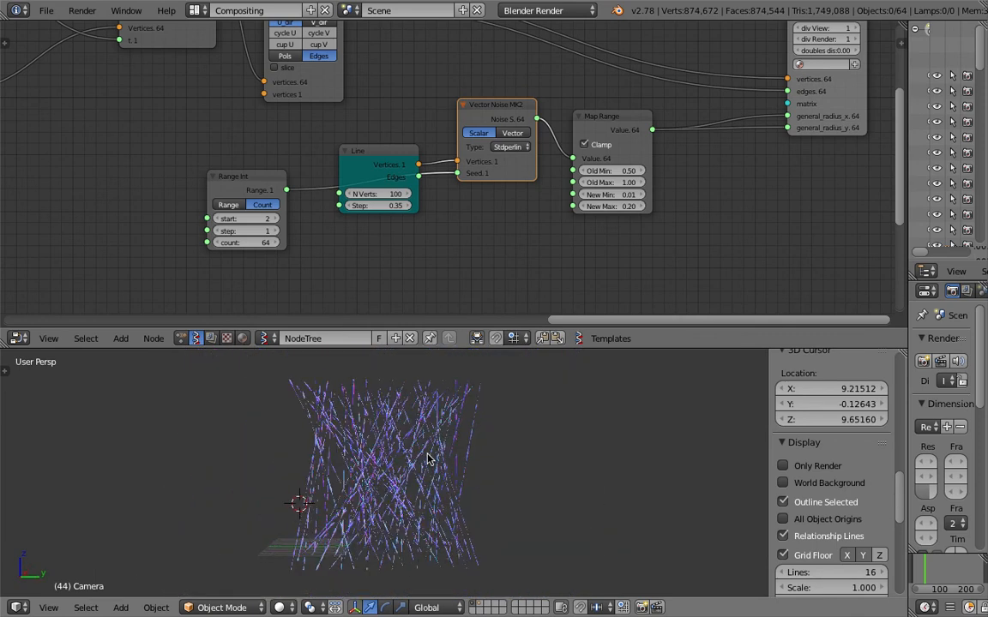
middle_drag(150, 214, 381, 181)
middle_drag(428, 403, 490, 467)
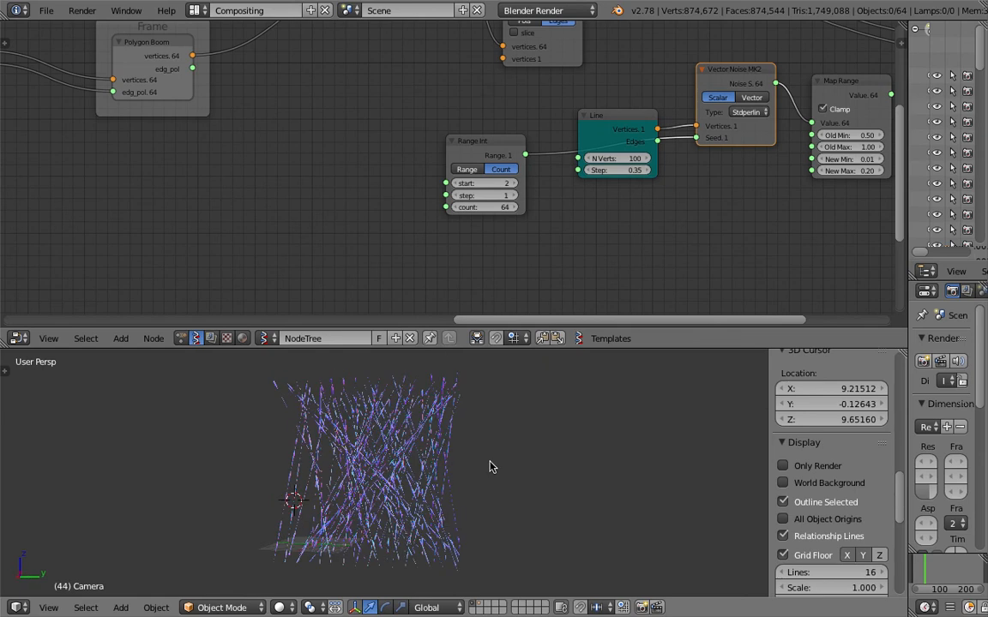
scroll(489, 467, up, 5)
middle_drag(456, 456, 425, 447)
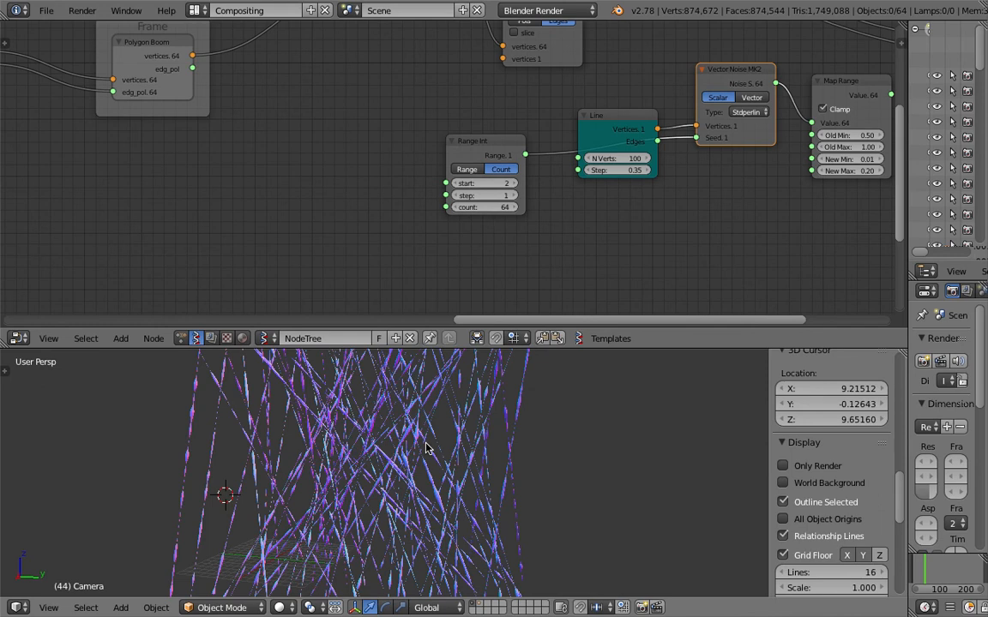